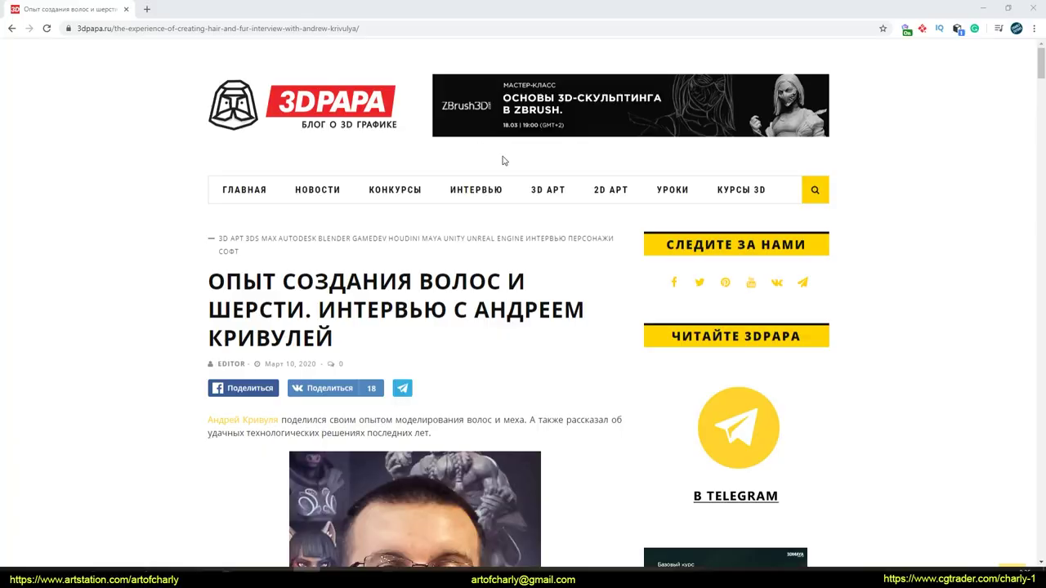
# Scroll down the subscription page and circle the 3D World magazine cover.
pyautogui.scroll(-2, 514, 196)
pyautogui.scroll(-3, 513, 198)
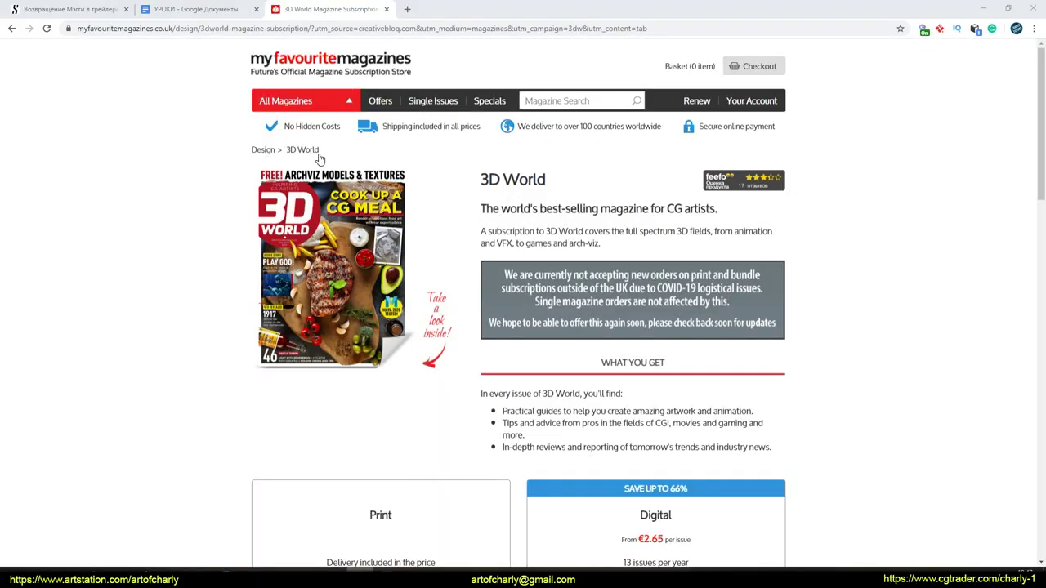
pyautogui.moveTo(262, 153); pyautogui.dragTo(456, 337)
pyautogui.moveTo(485, 288); pyautogui.dragTo(266, 154)
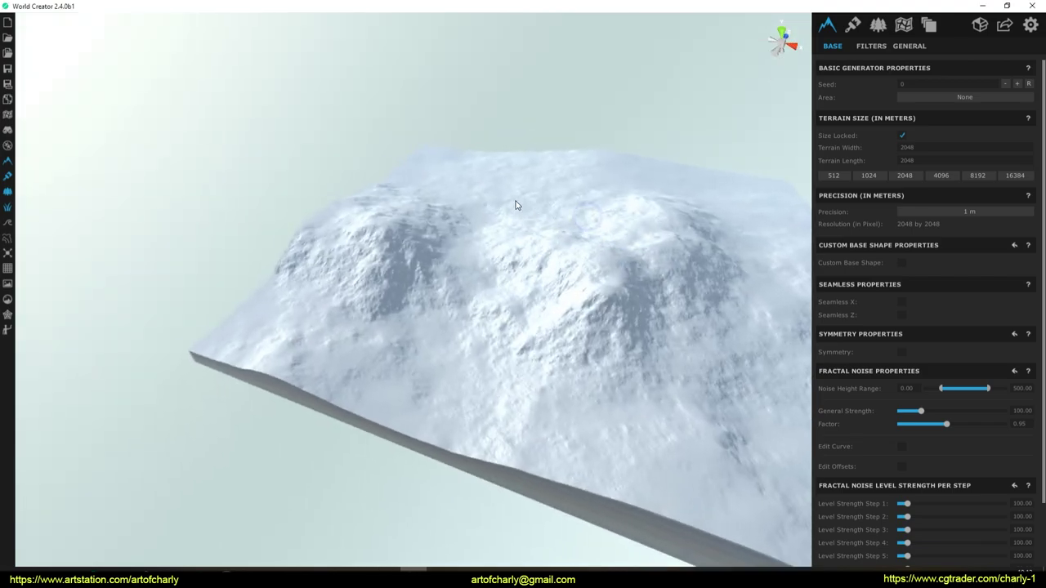
# Orbit and zoom in on the snowy mountains, then bring up the Unreal Engine landscape guide.
pyautogui.moveTo(588, 216)
pyautogui.mouseDown(button='right')
pyautogui.moveTo(542, 215)
pyautogui.moveTo(642, 198)
pyautogui.mouseUp(button='right')
pyautogui.scroll(3, 546, 215)
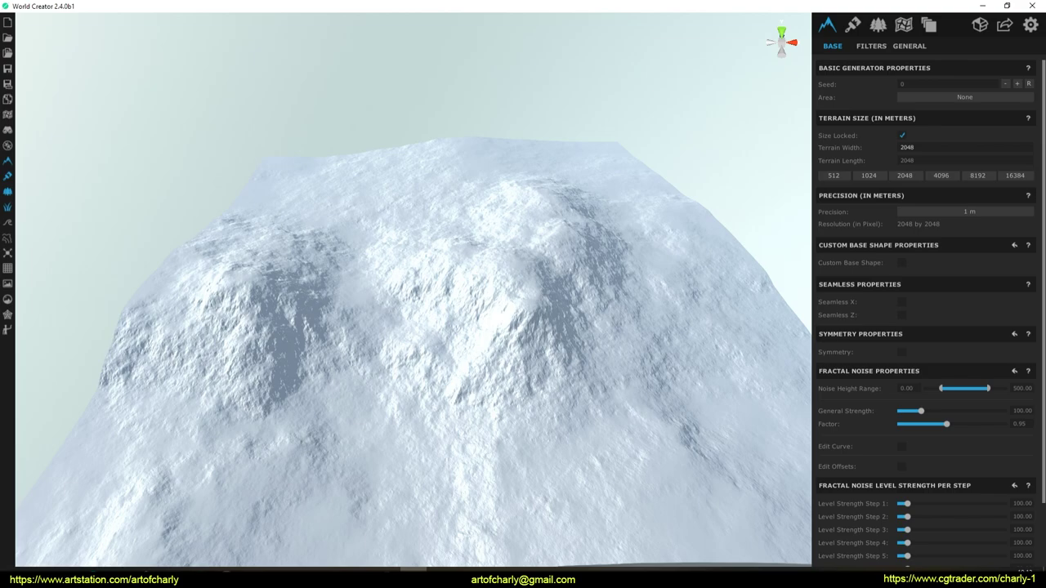
pyautogui.hotkey('alt', 'Tab')
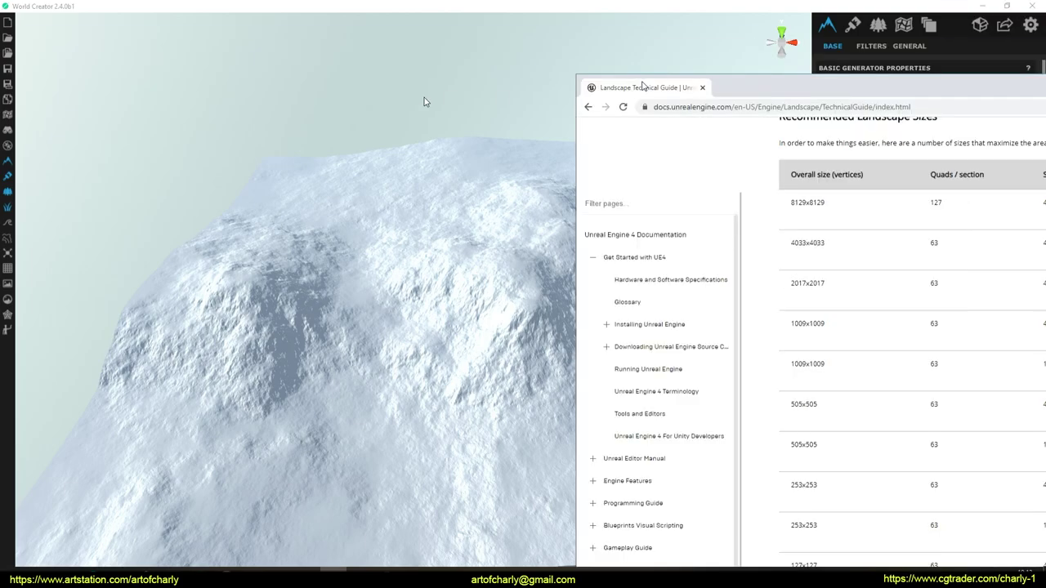
# Locate the Recommended Landscape Sizes table and mark the 2017x2017 entry.
pyautogui.scroll(-1, 322, 354)
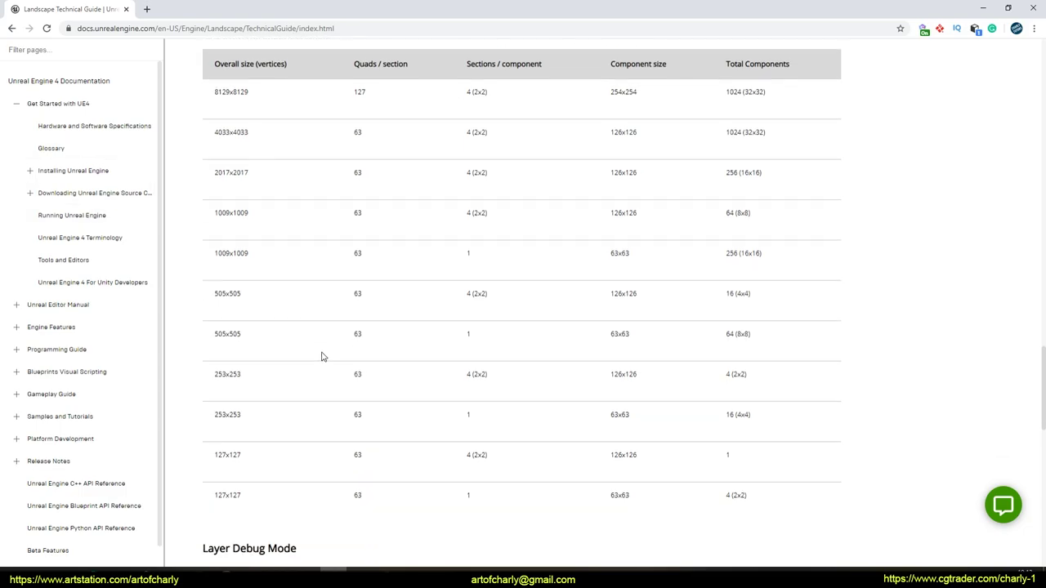
pyautogui.scroll(5, 322, 355)
pyautogui.scroll(5, 314, 339)
pyautogui.scroll(5, 679, 158)
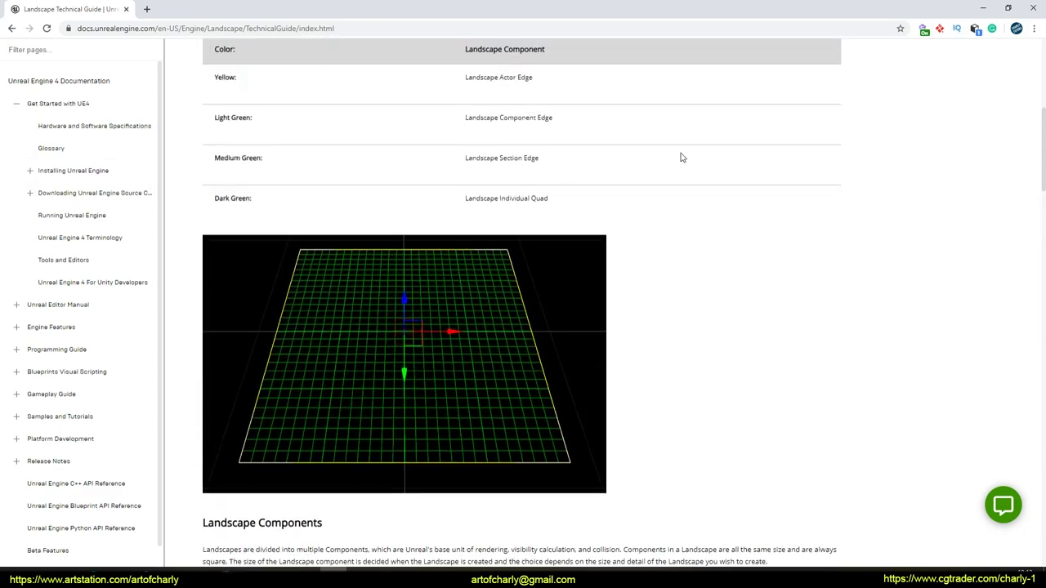
pyautogui.scroll(-10, 646, 313)
pyautogui.scroll(-1, 438, 221)
pyautogui.scroll(2, 314, 254)
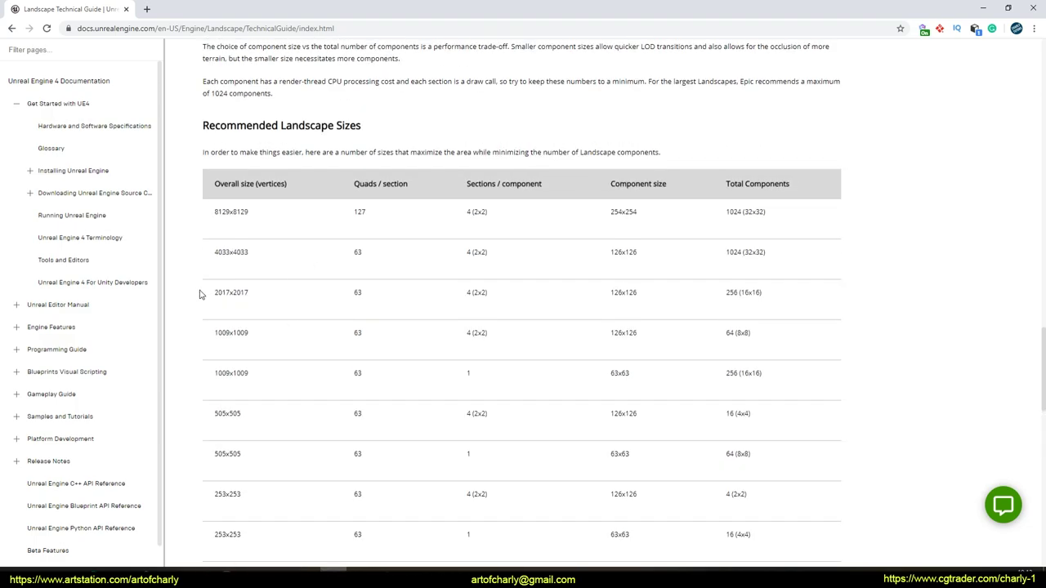
pyautogui.moveTo(213, 291); pyautogui.dragTo(253, 296)
# Set the World Creator terrain width to 2017 for a 2017×2017 m terrain and inspect it.
pyautogui.click(982, 8)
pyautogui.press('Return')
pyautogui.click(932, 145)
pyautogui.write('2017')
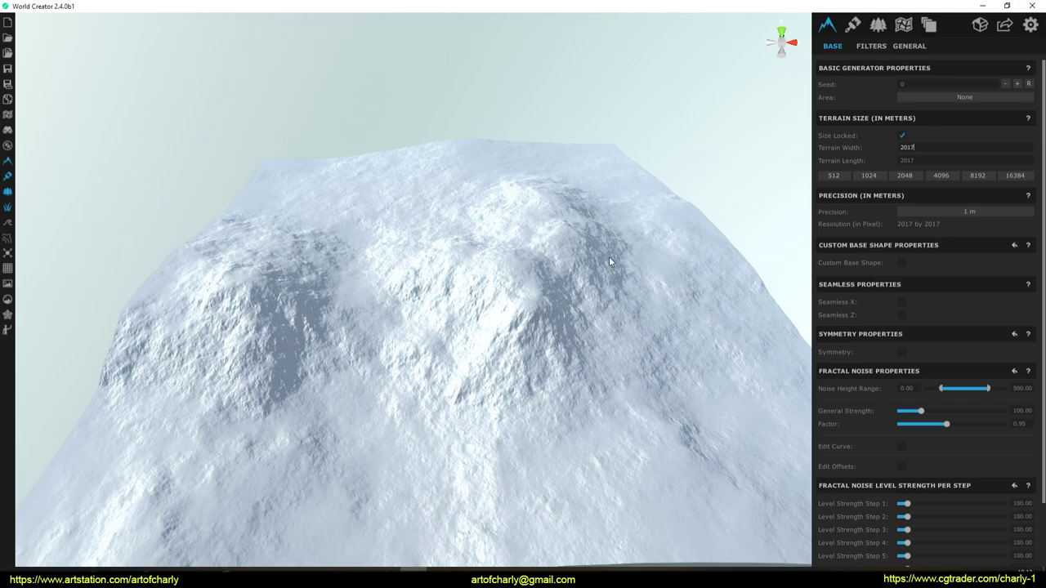
pyautogui.moveTo(253, 224); pyautogui.dragTo(297, 249, button='right')
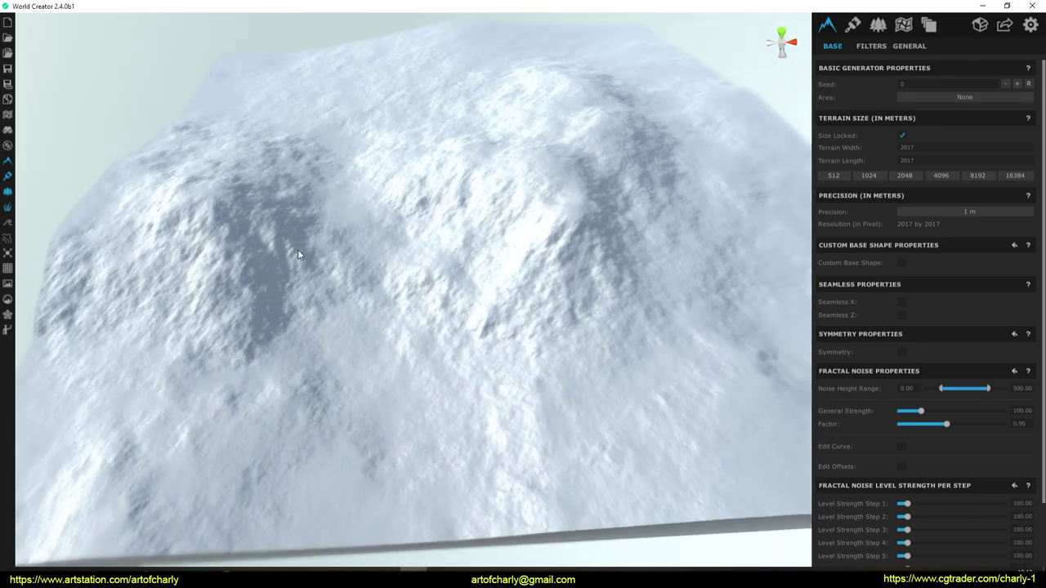
pyautogui.moveTo(297, 254)
pyautogui.mouseDown(button='right')
pyautogui.moveTo(254, 198)
pyautogui.moveTo(739, 302)
pyautogui.mouseUp(button='right')
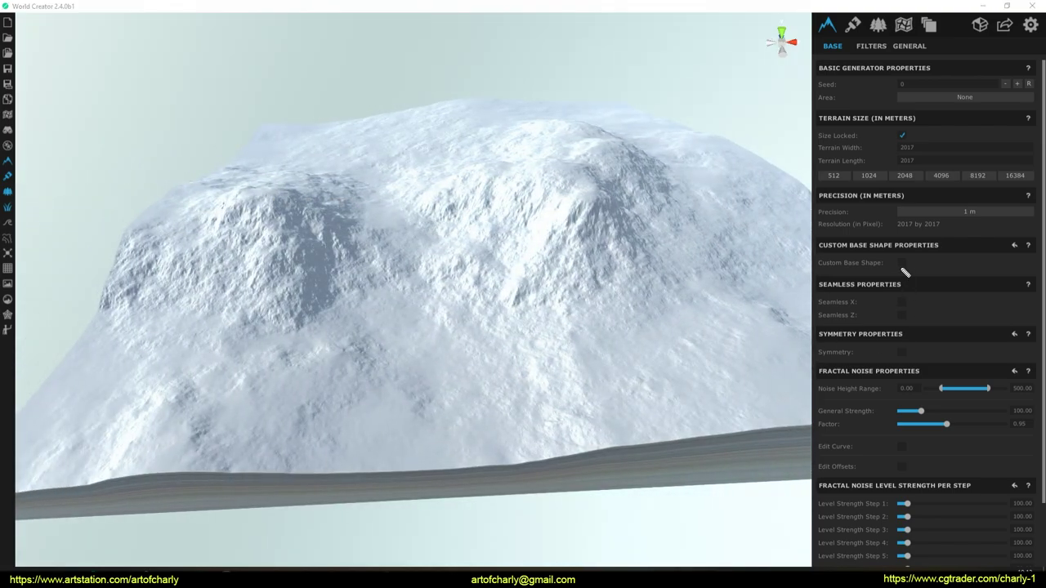
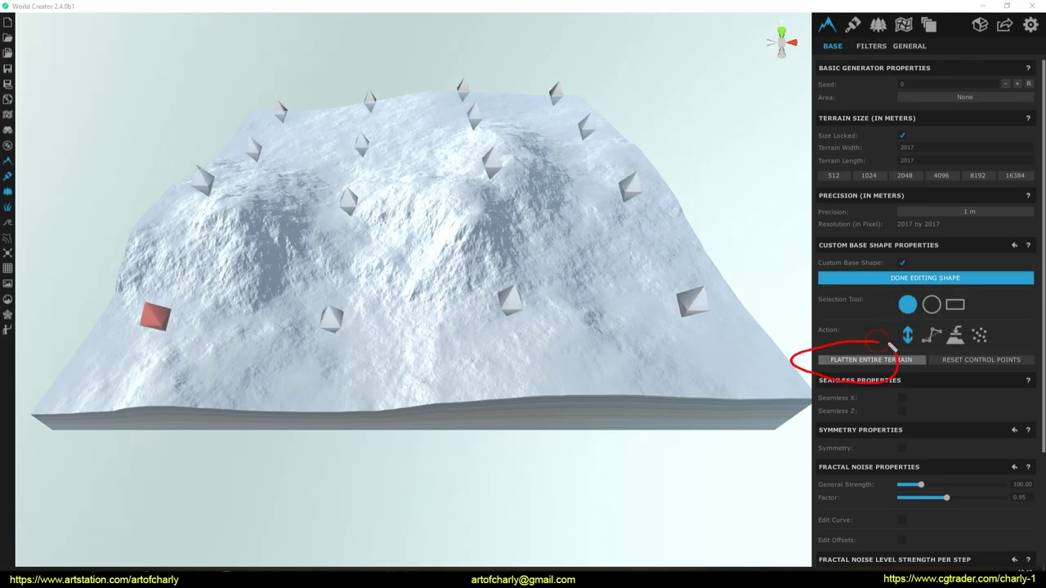
# Flatten the entire sculpted terrain back to a level control-point plane, confirming Yes twice.
pyautogui.click(862, 360)
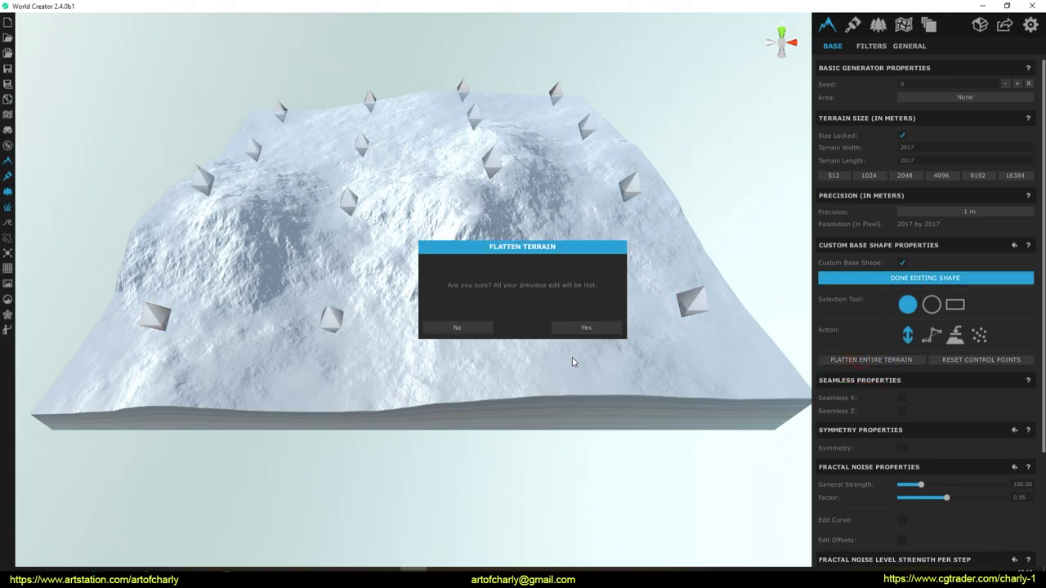
pyautogui.click(586, 328)
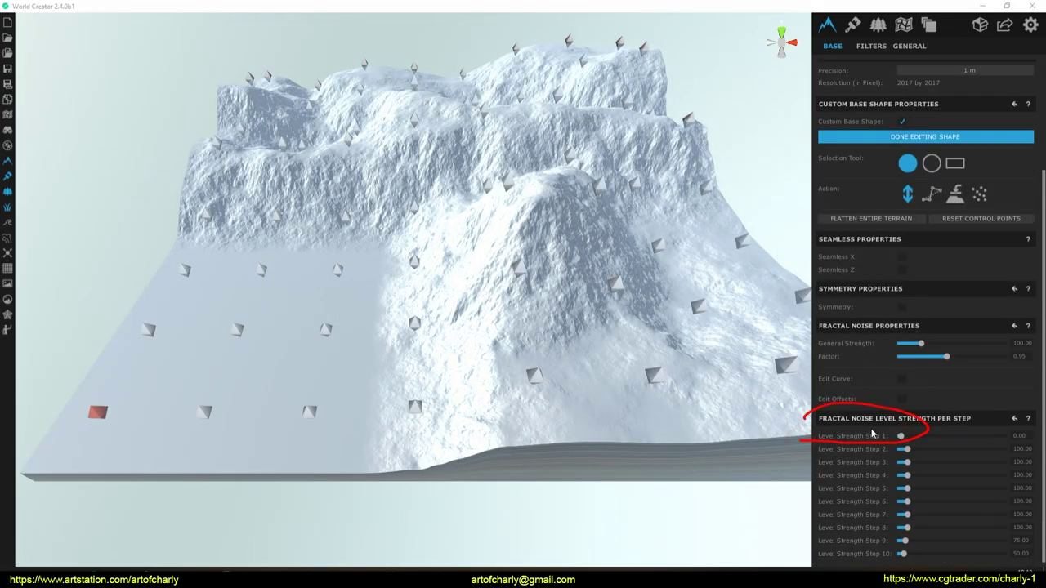
pyautogui.scroll(2, 888, 322)
pyautogui.click(871, 283)
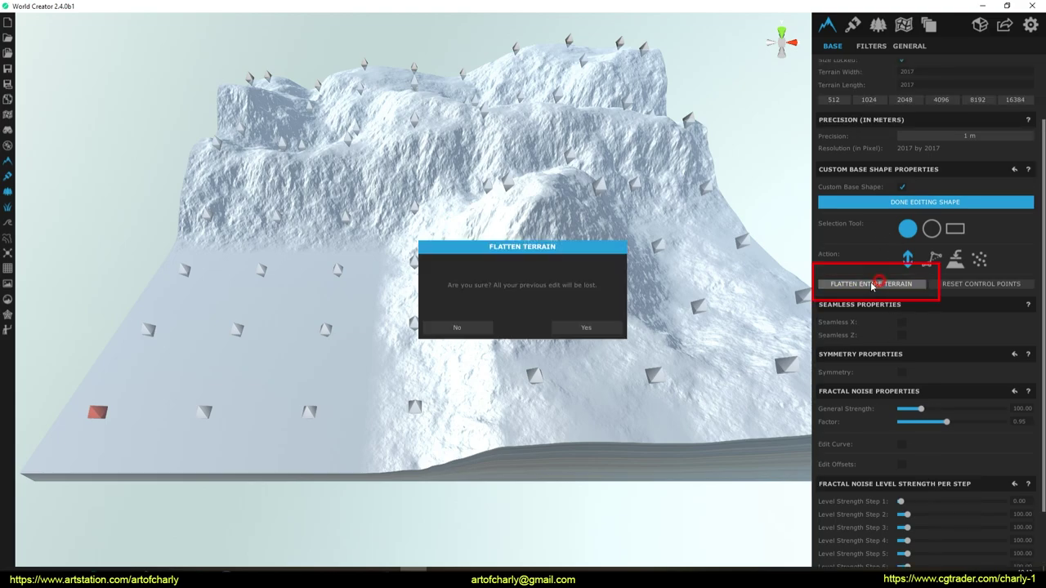
pyautogui.click(586, 327)
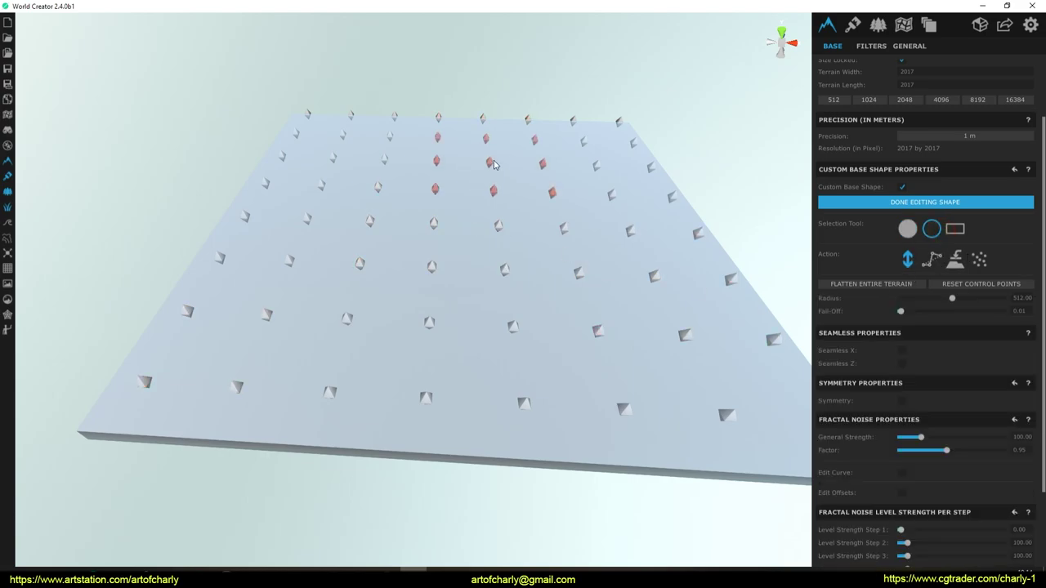
# Drag groups of control points upward to form the summit, ridges, flanks and lower terrain.
pyautogui.moveTo(462, 223); pyautogui.dragTo(462, 123)
pyautogui.click(395, 148)
pyautogui.moveTo(394, 148); pyautogui.dragTo(395, 122)
pyautogui.moveTo(572, 233); pyautogui.dragTo(567, 158)
pyautogui.moveTo(600, 122); pyautogui.dragTo(567, 86)
pyautogui.moveTo(490, 98); pyautogui.dragTo(490, 85)
pyautogui.moveTo(372, 127); pyautogui.dragTo(371, 111)
pyautogui.moveTo(335, 233); pyautogui.dragTo(335, 214)
pyautogui.moveTo(385, 269); pyautogui.dragTo(384, 249)
pyautogui.moveTo(498, 286); pyautogui.dragTo(498, 268)
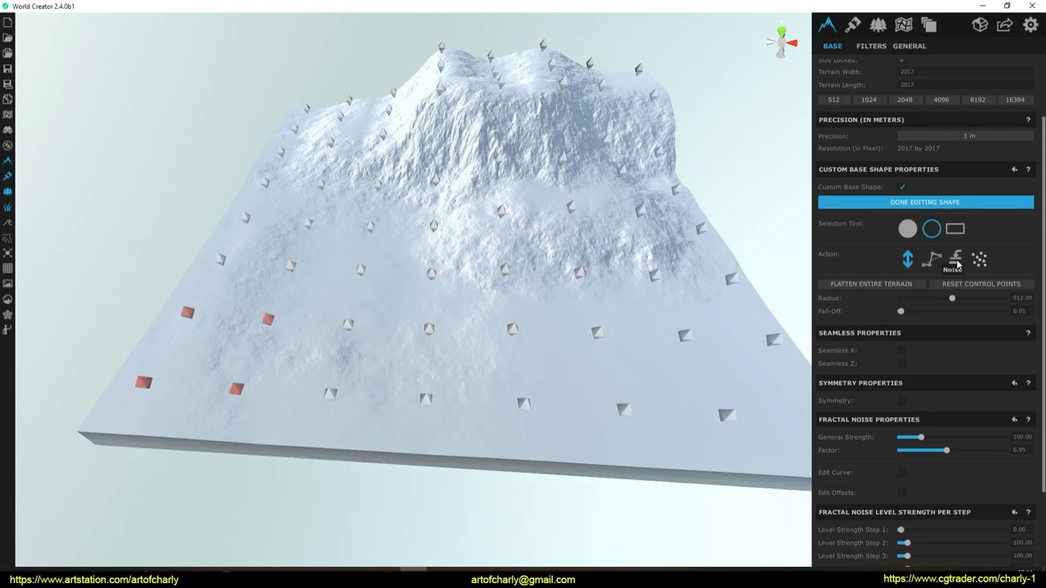
# Switch to single-point selection and refine the left and right flank slopes point by point.
pyautogui.click(907, 229)
pyautogui.moveTo(596, 331); pyautogui.dragTo(600, 320)
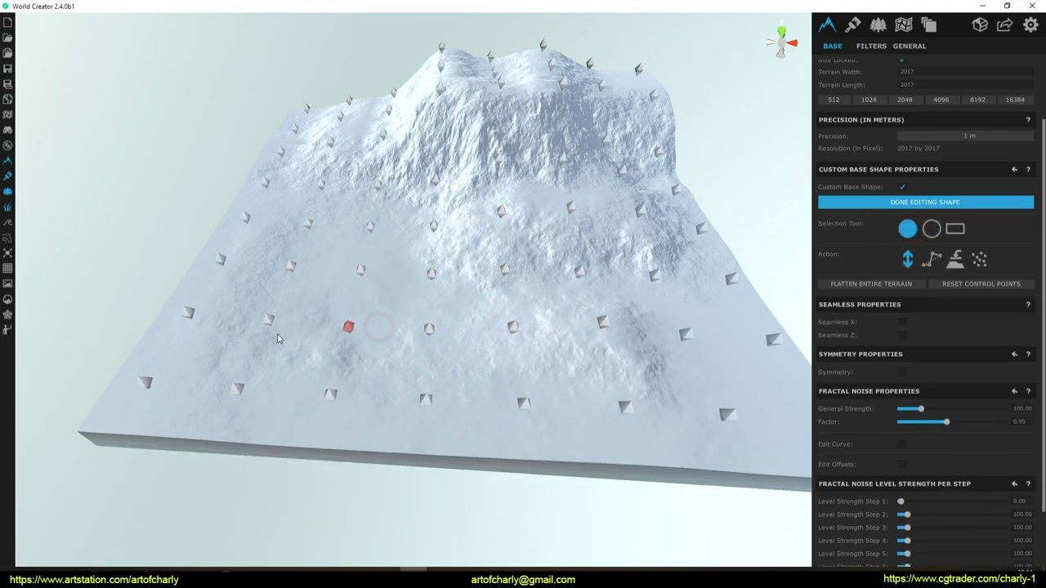
pyautogui.moveTo(212, 326); pyautogui.dragTo(212, 311)
pyautogui.moveTo(245, 249); pyautogui.dragTo(245, 224)
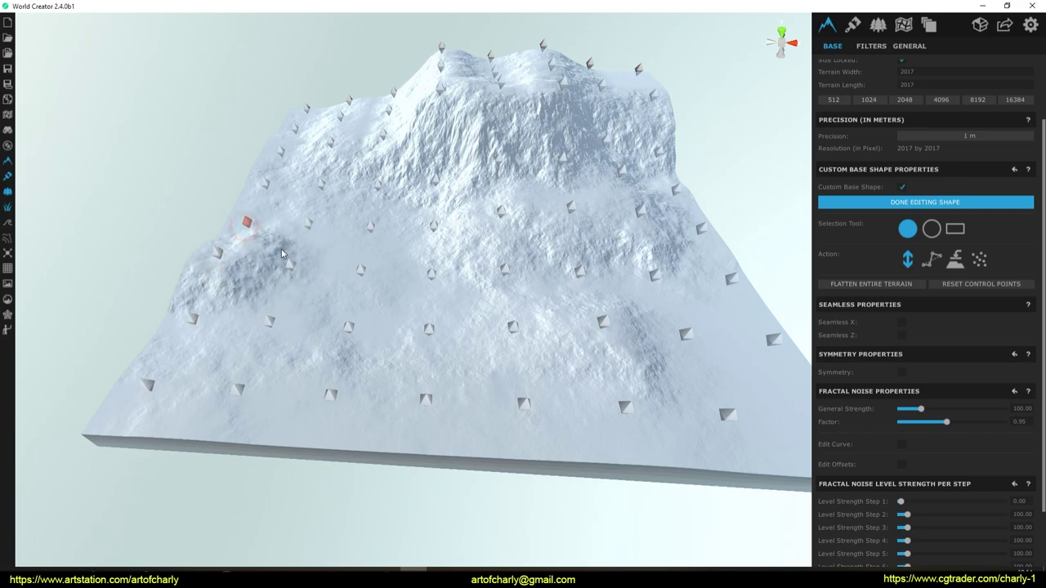
pyautogui.moveTo(289, 265); pyautogui.dragTo(289, 258)
pyautogui.moveTo(700, 350); pyautogui.dragTo(700, 356)
pyautogui.moveTo(767, 342); pyautogui.dragTo(766, 347)
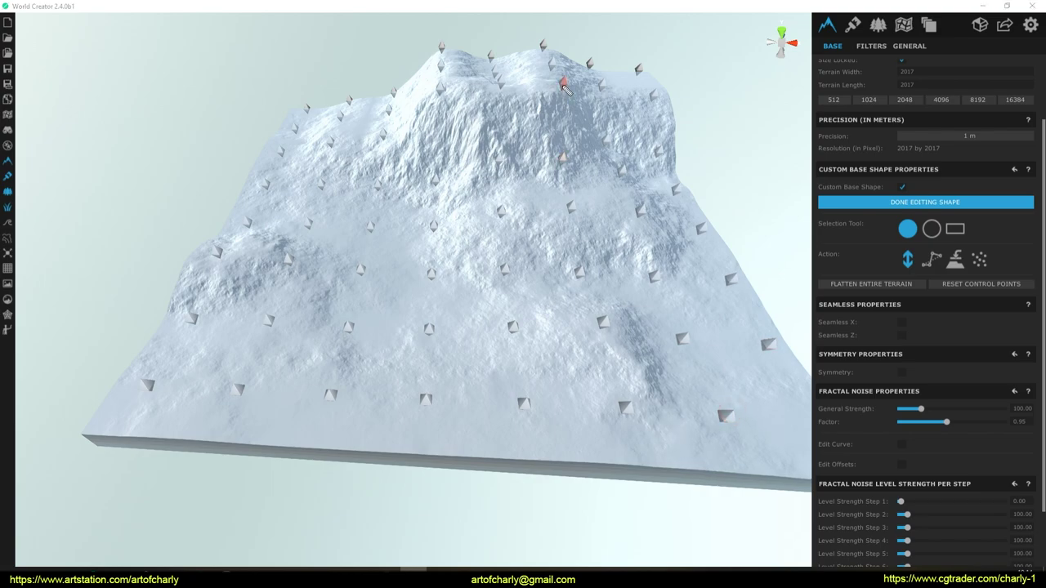
# Lift the summit and its right shoulder higher, then finish editing the shape.
pyautogui.moveTo(548, 73); pyautogui.dragTo(559, 30)
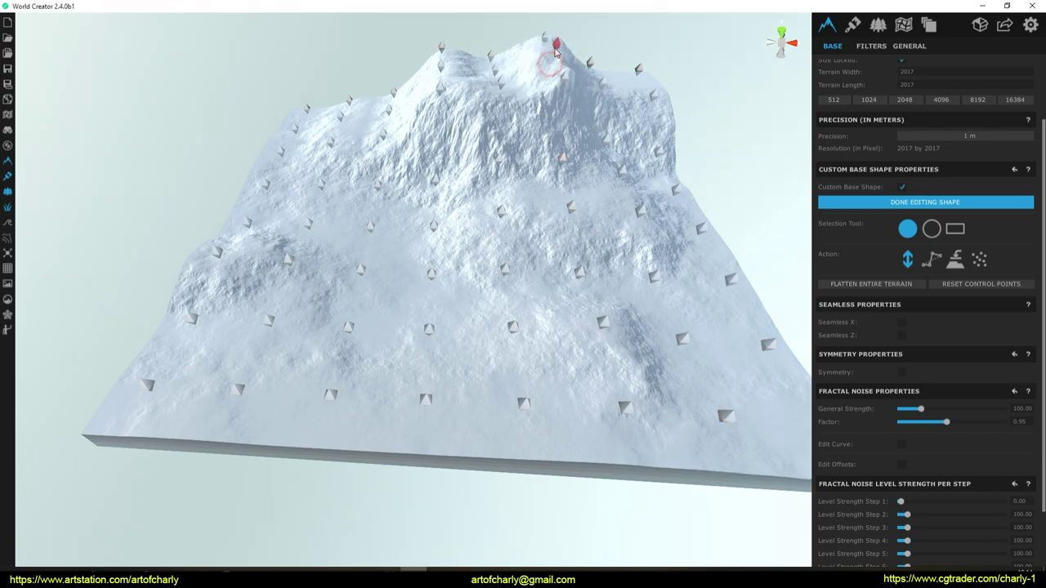
pyautogui.moveTo(591, 63); pyautogui.dragTo(604, 18)
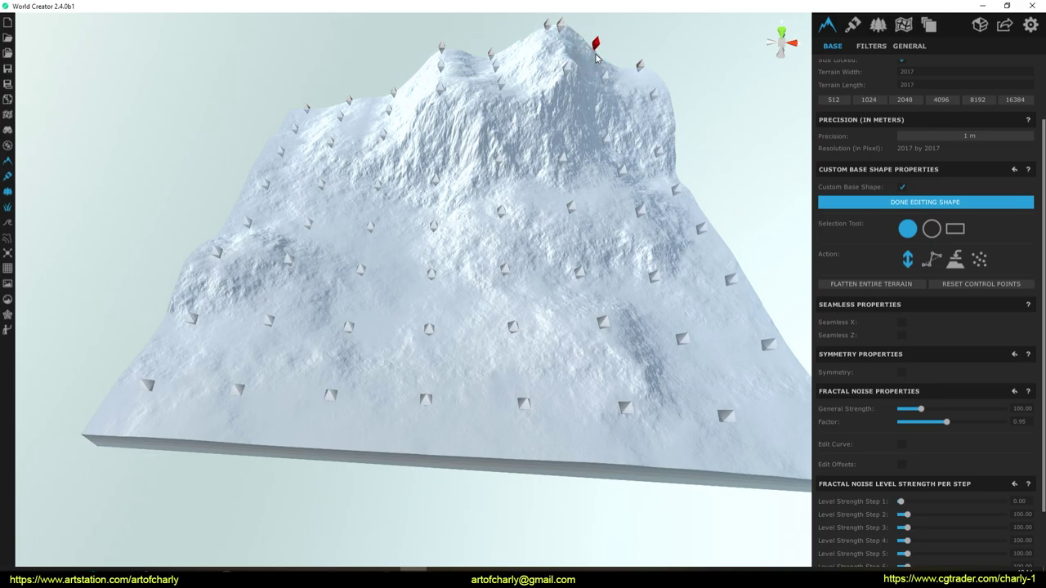
pyautogui.moveTo(438, 159); pyautogui.dragTo(411, 227, button='right')
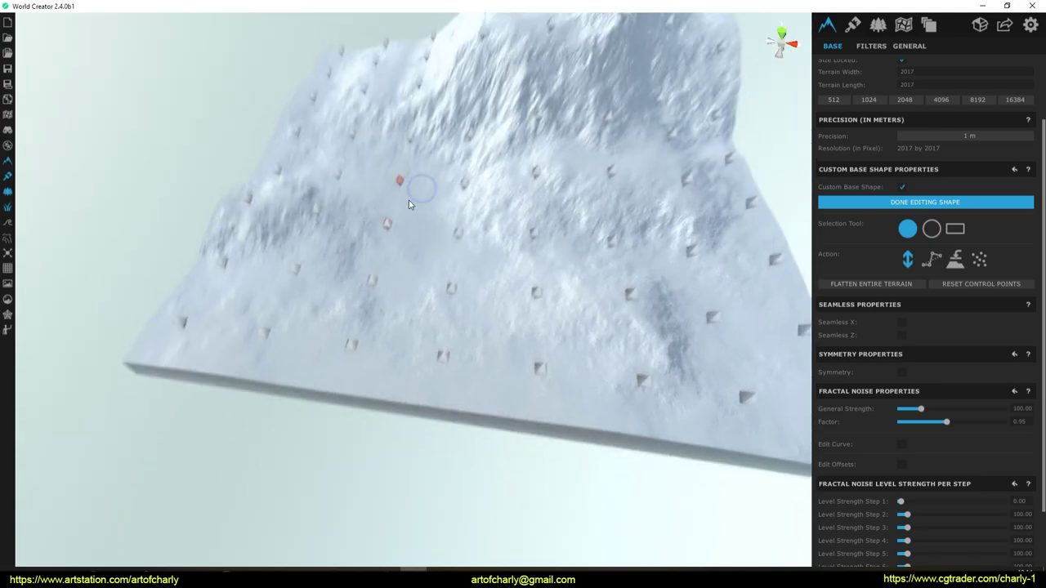
pyautogui.scroll(5, 467, 159)
pyautogui.scroll(-5, 466, 163)
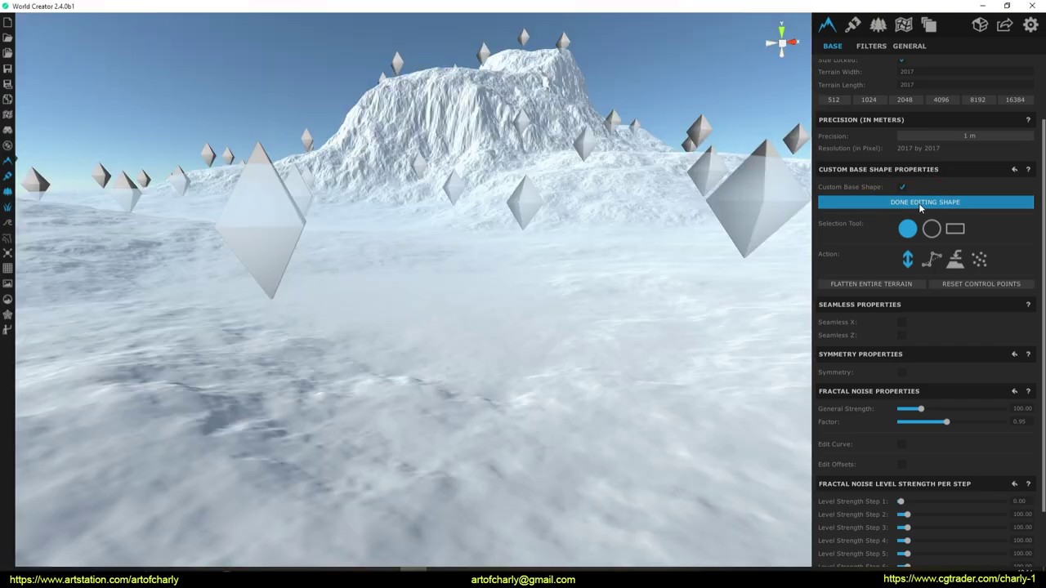
pyautogui.click(923, 204)
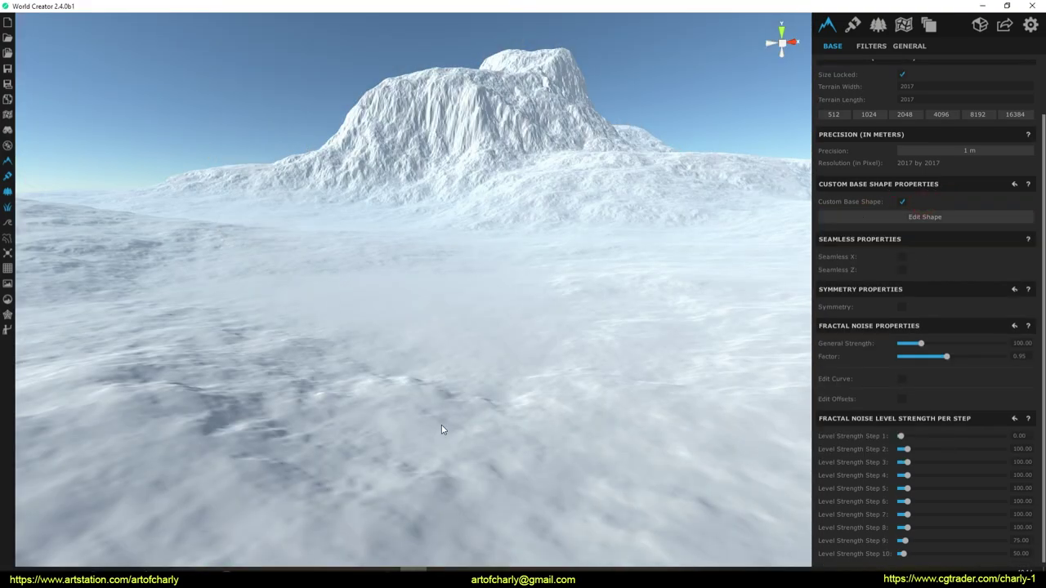
# Walk over the snowfield in character view, then return to the orbit view.
pyautogui.click(599, 411)
pyautogui.moveTo(597, 416)
pyautogui.mouseDown(button='right')
pyautogui.moveTo(631, 450)
pyautogui.moveTo(596, 475)
pyautogui.moveTo(546, 432)
pyautogui.moveTo(525, 381)
pyautogui.moveTo(569, 357)
pyautogui.moveTo(493, 350)
pyautogui.moveTo(469, 360)
pyautogui.moveTo(558, 357)
pyautogui.mouseUp(button='right')
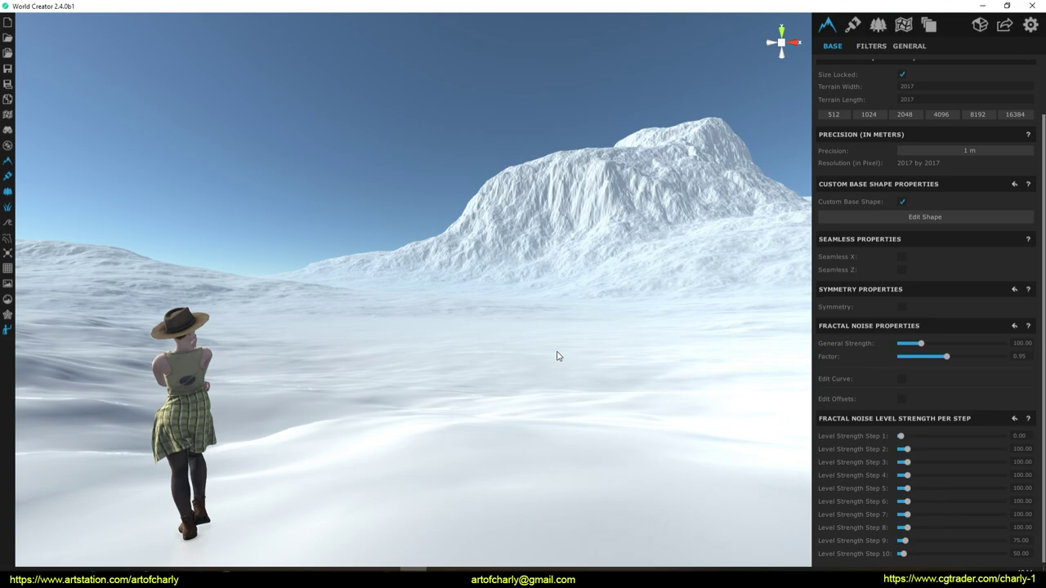
pyautogui.press('Escape')
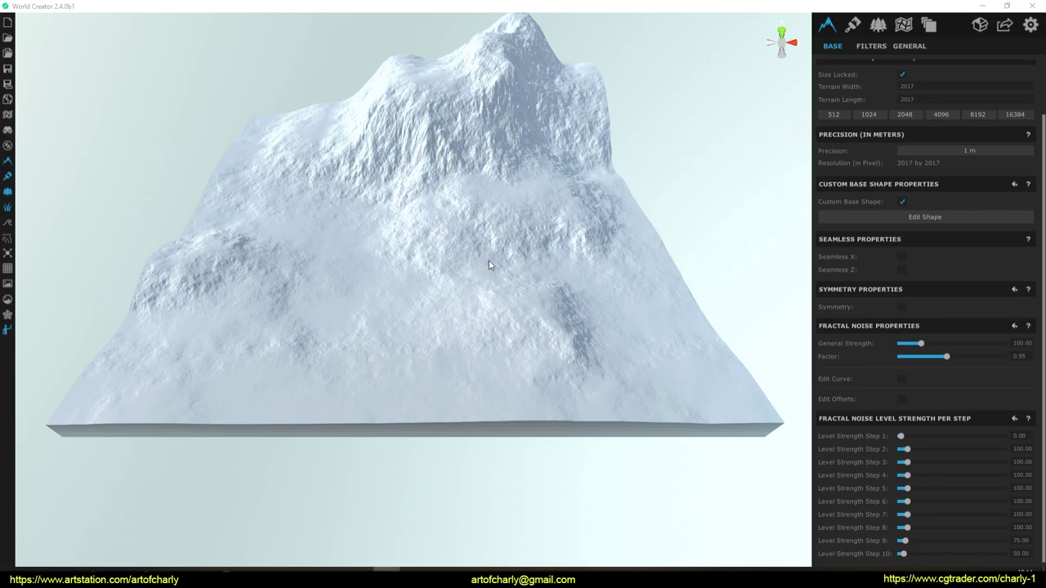
pyautogui.scroll(5, 520, 210)
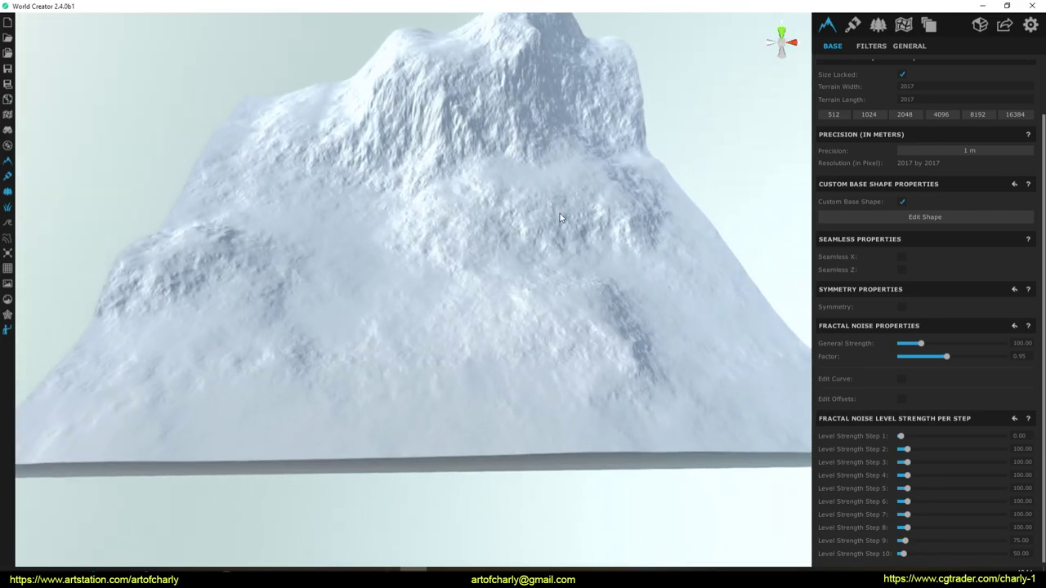
pyautogui.moveTo(572, 195); pyautogui.dragTo(556, 194, button='right')
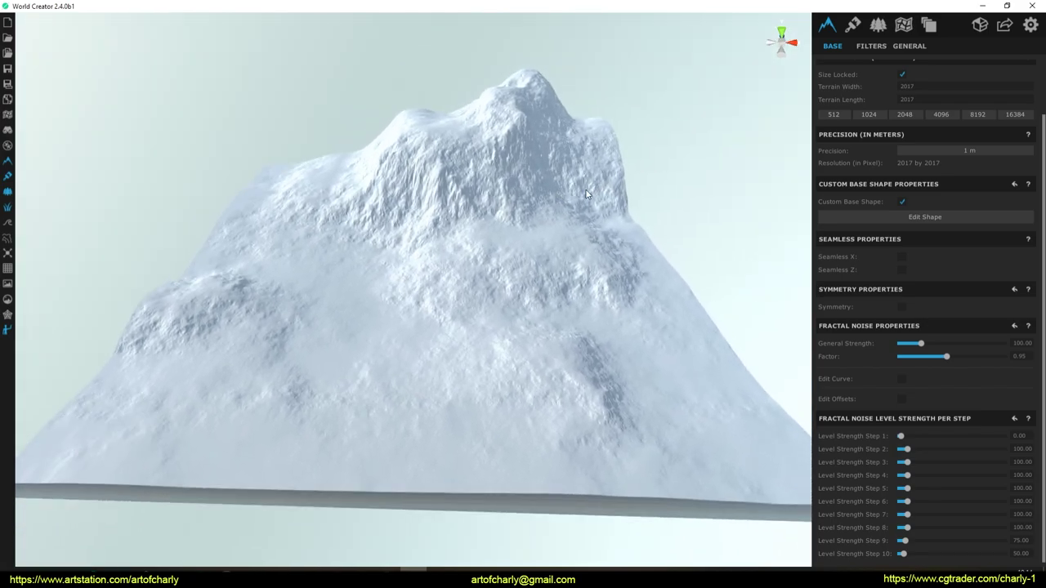
# Add a new layer in the Textures settings.
pyautogui.moveTo(866, 9); pyautogui.dragTo(850, 17)
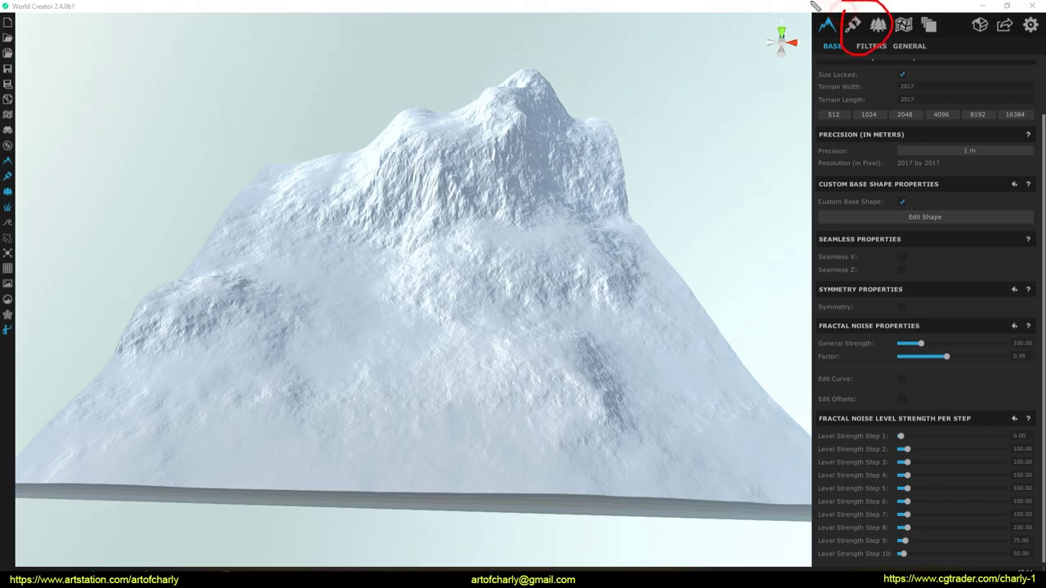
pyautogui.click(852, 25)
pyautogui.moveTo(844, 101); pyautogui.dragTo(866, 81)
pyautogui.click(841, 85)
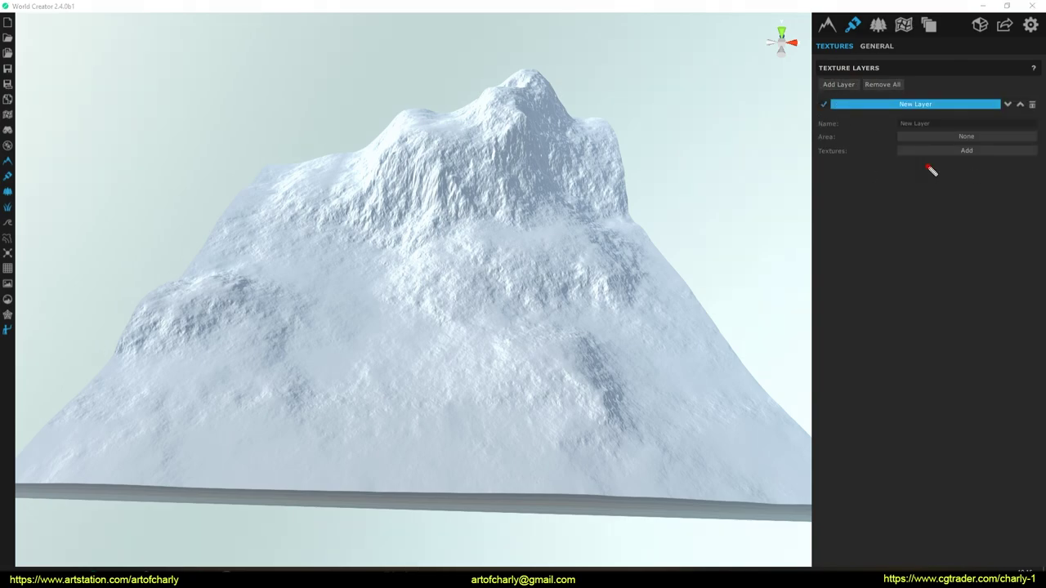
# Add the White texture from the WorldCreator library folder to the new layer.
pyautogui.click(967, 149)
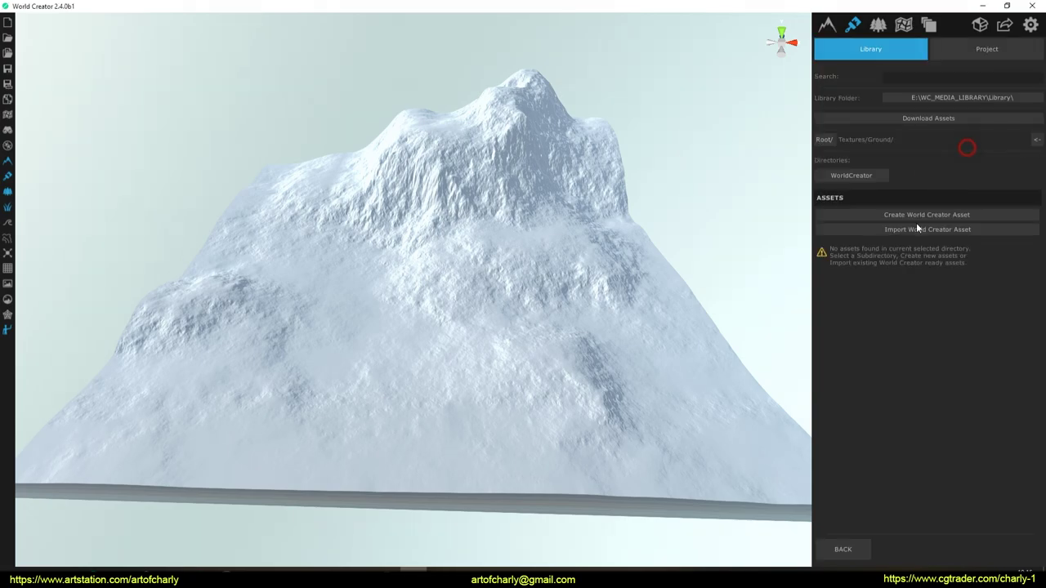
pyautogui.moveTo(876, 173); pyautogui.dragTo(898, 172)
pyautogui.click(858, 175)
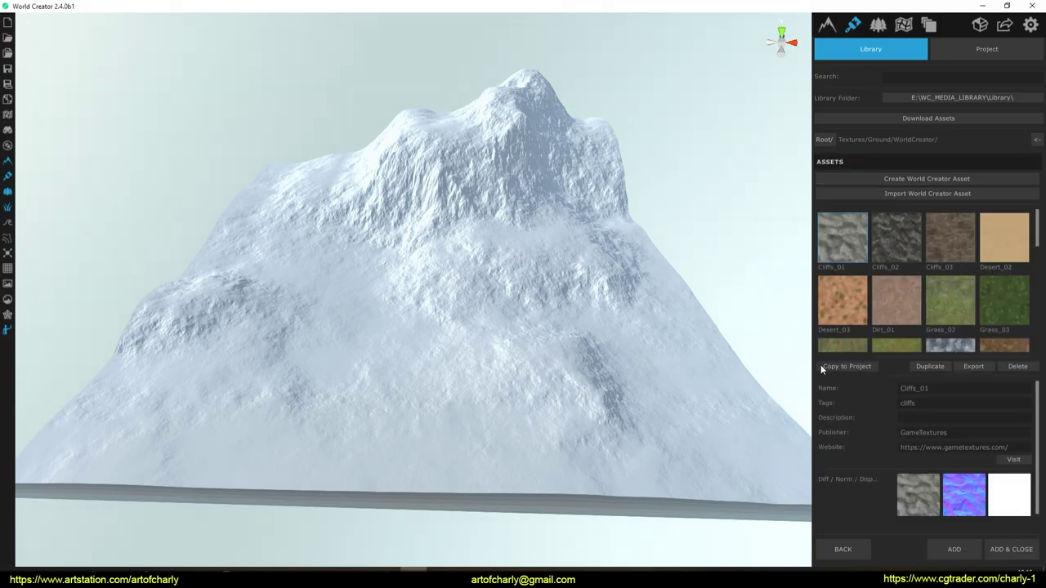
pyautogui.scroll(-5, 870, 261)
pyautogui.click(862, 323)
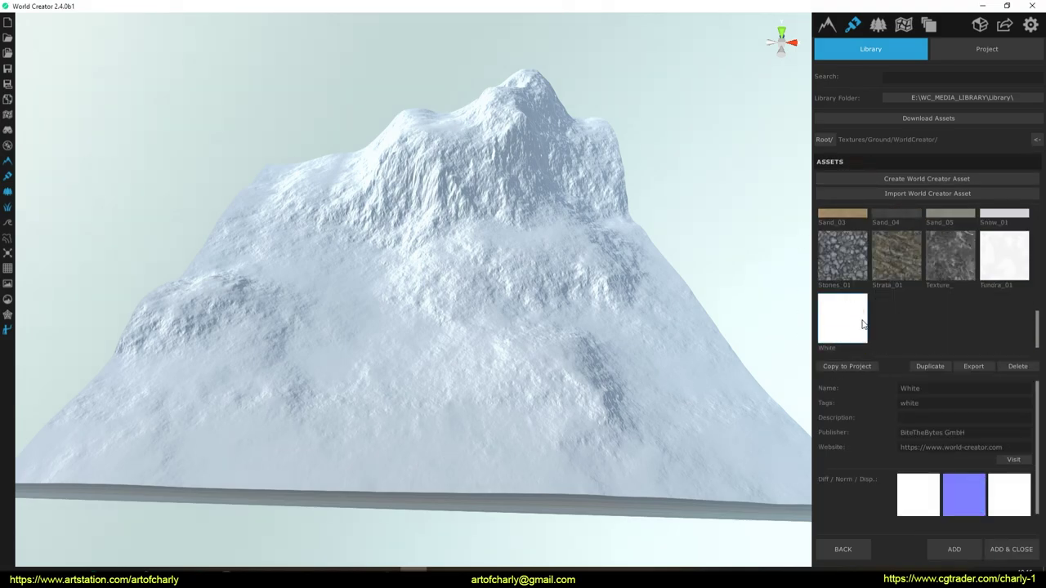
pyautogui.click(949, 552)
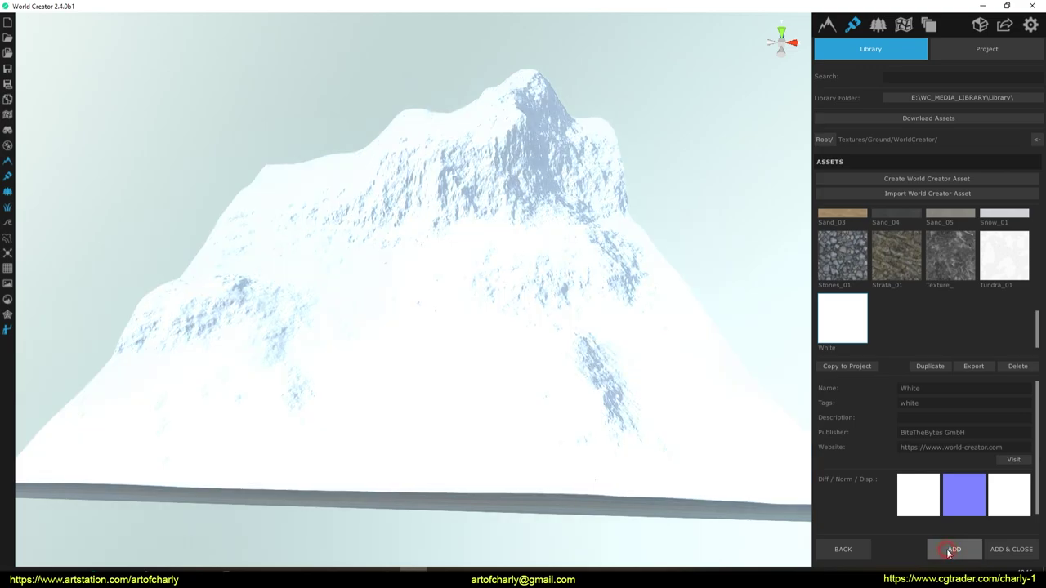
pyautogui.click(843, 549)
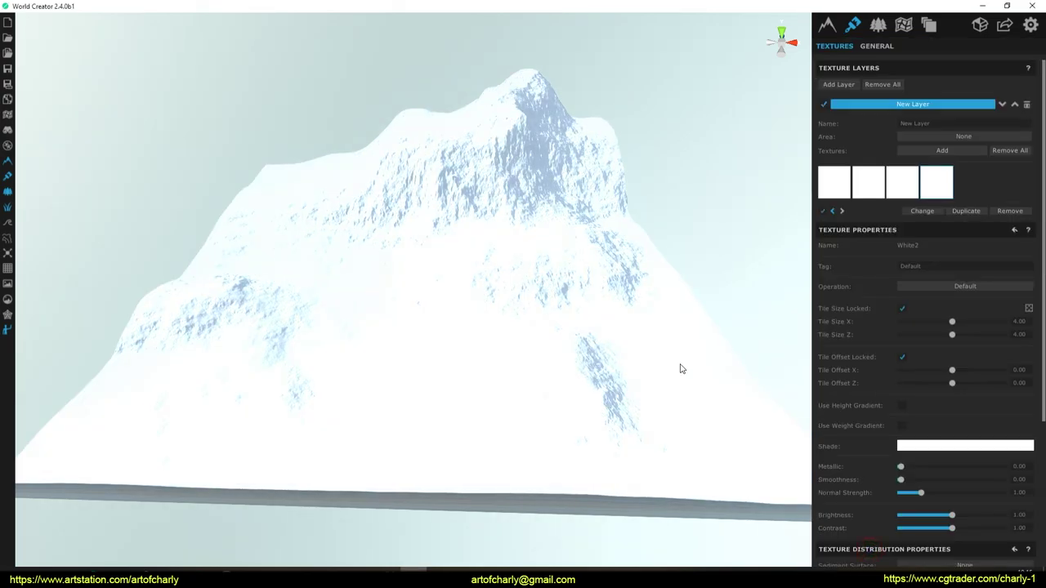
# Inspect the layer's other textures, then reselect the first one.
pyautogui.click(882, 182)
pyautogui.click(898, 180)
pyautogui.click(849, 184)
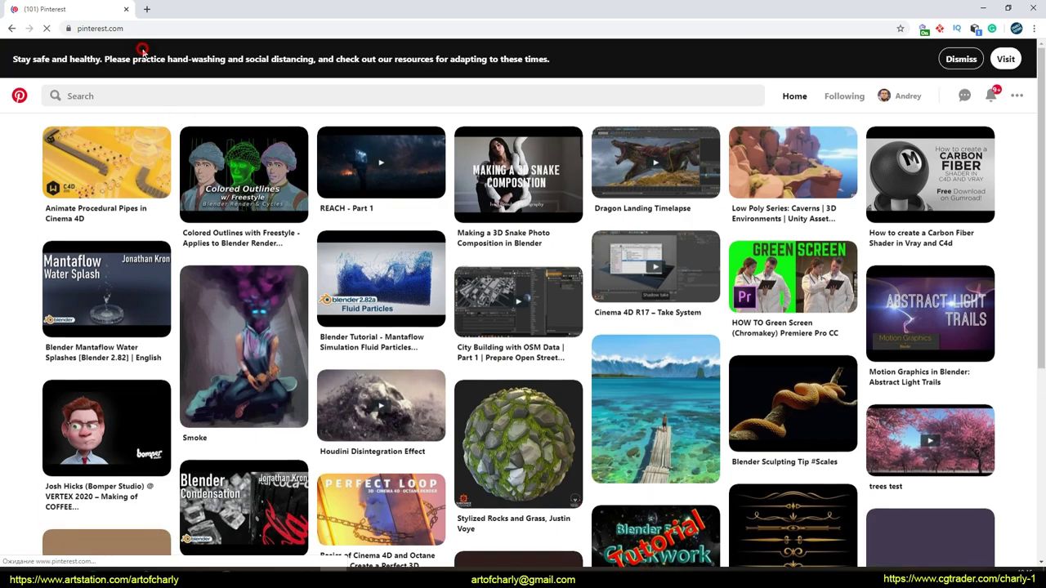
# Search Pinterest for 'stylized rocks' and open the Stylized Rock Cliff pin.
pyautogui.click(135, 87)
pyautogui.write('styliz')
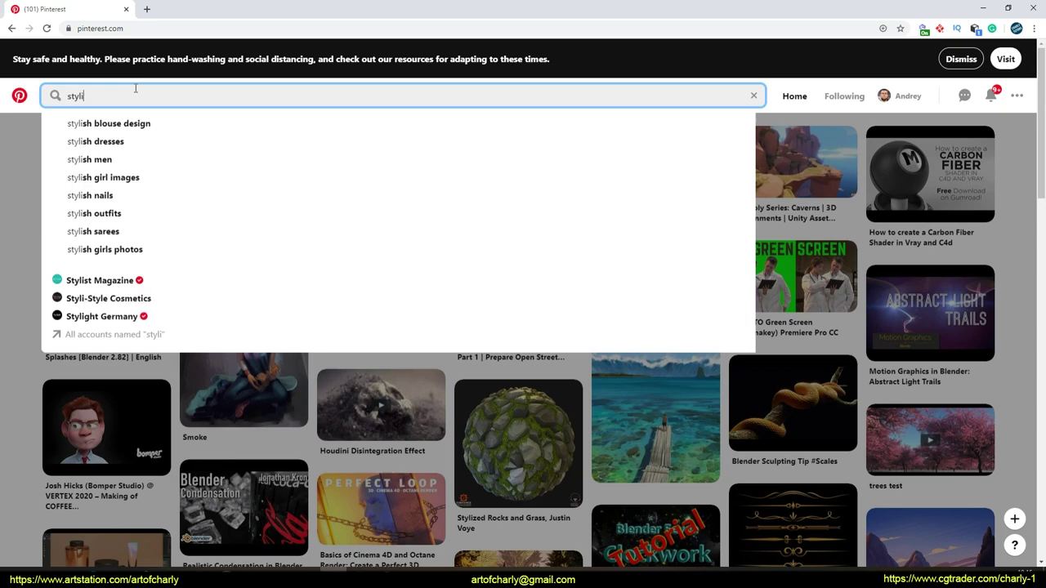
pyautogui.write('zed ro')
pyautogui.press('Return')
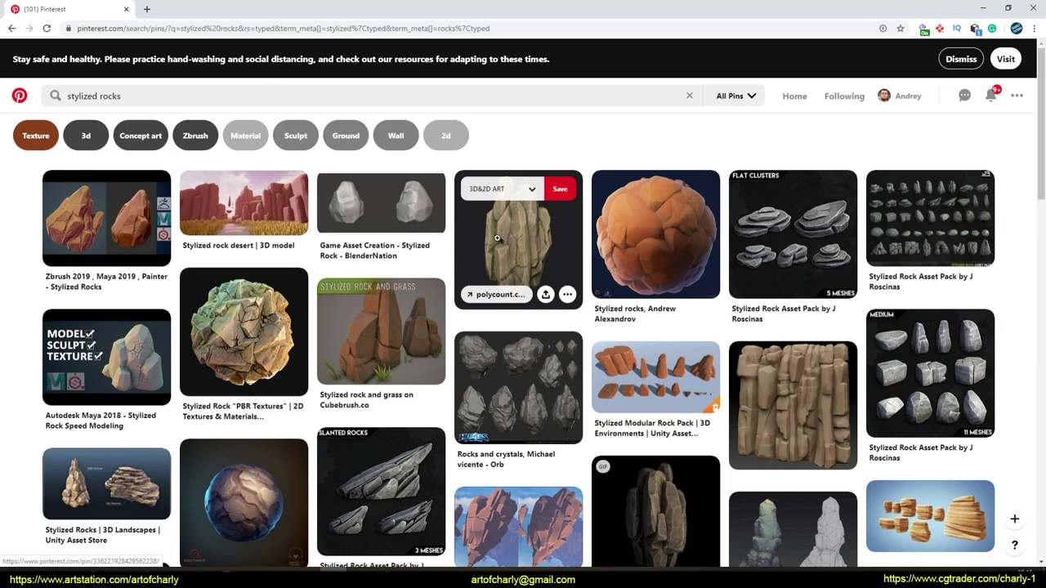
pyautogui.scroll(-5, 548, 228)
pyautogui.click(639, 327)
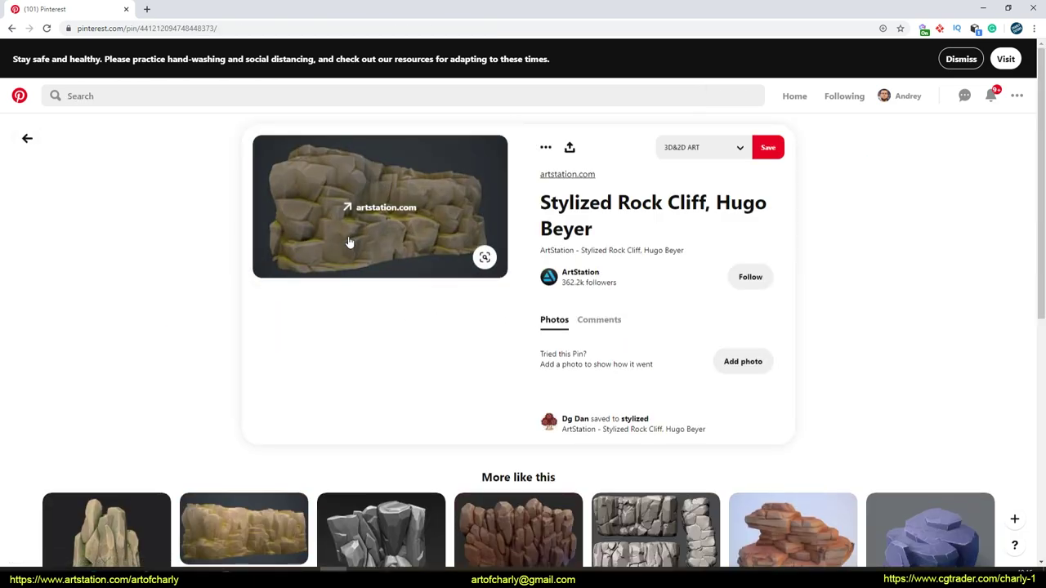
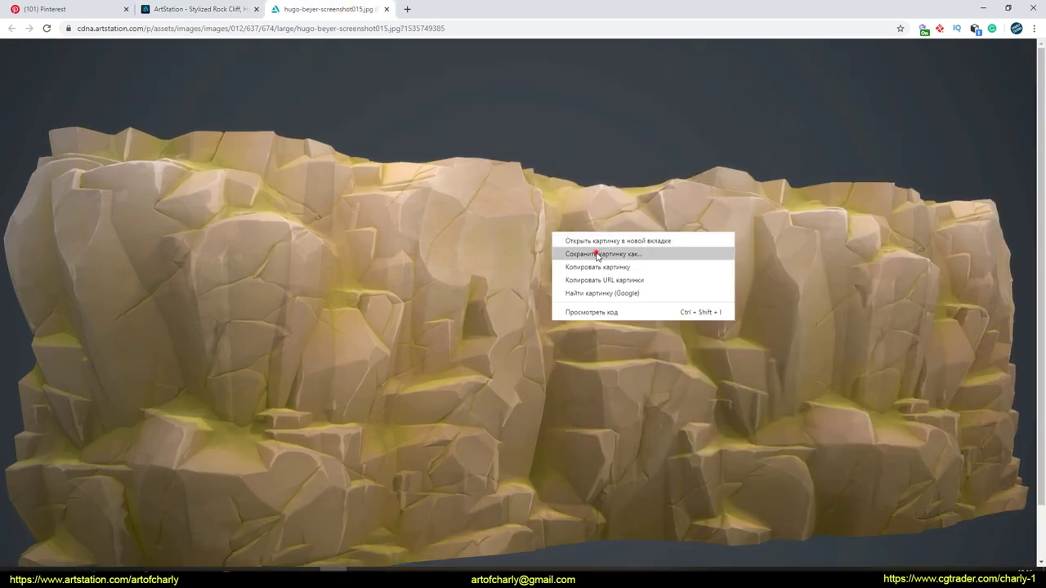
# Save the rock cliff image and search for 'stylized environment'.
pyautogui.click(595, 254)
pyautogui.write('ylized environment')
pyautogui.press('Return')
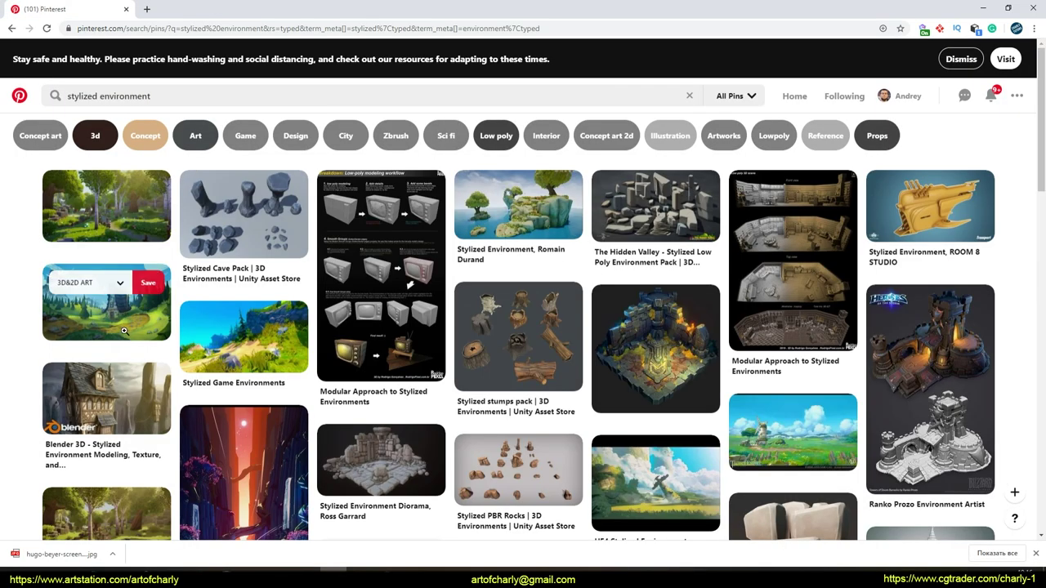
# Open a stylized landscape pin's full-size image and save it to disk.
pyautogui.click(106, 302)
pyautogui.click(384, 210)
pyautogui.rightClick(441, 256)
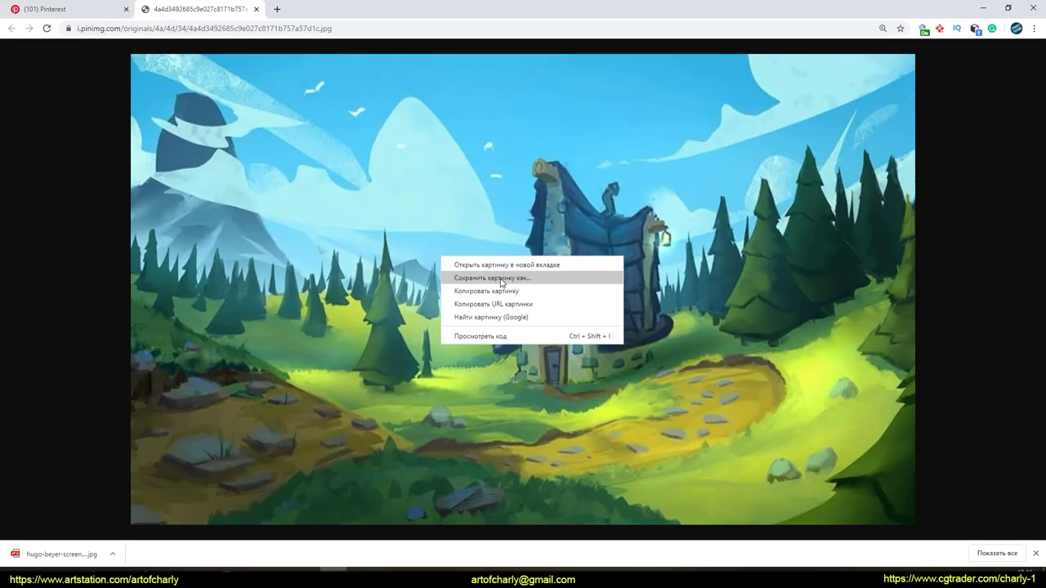
pyautogui.click(464, 278)
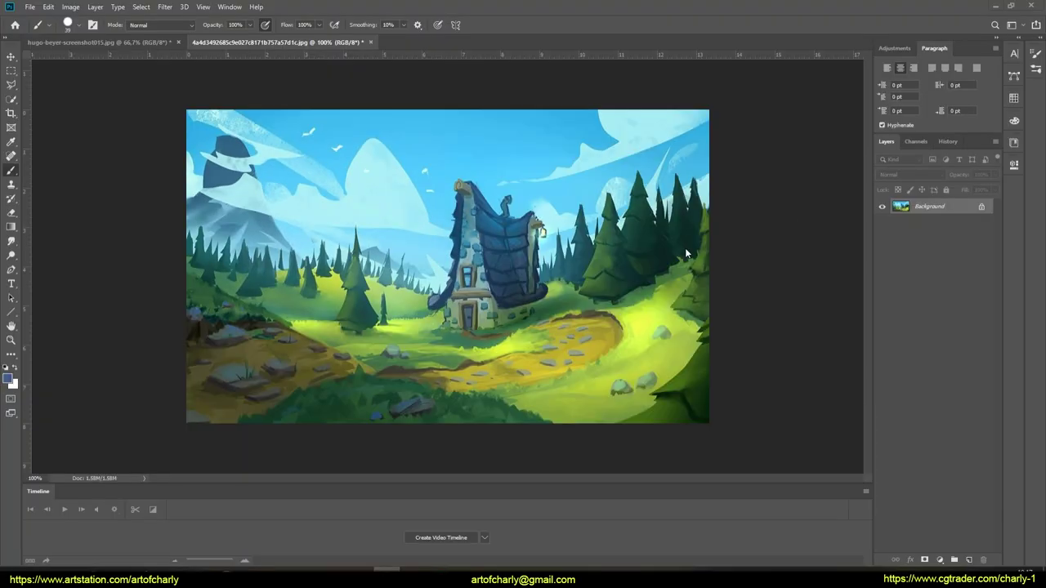
# Sample the beige rock colour CCAE8C and apply it as the first texture's shade.
pyautogui.click(101, 41)
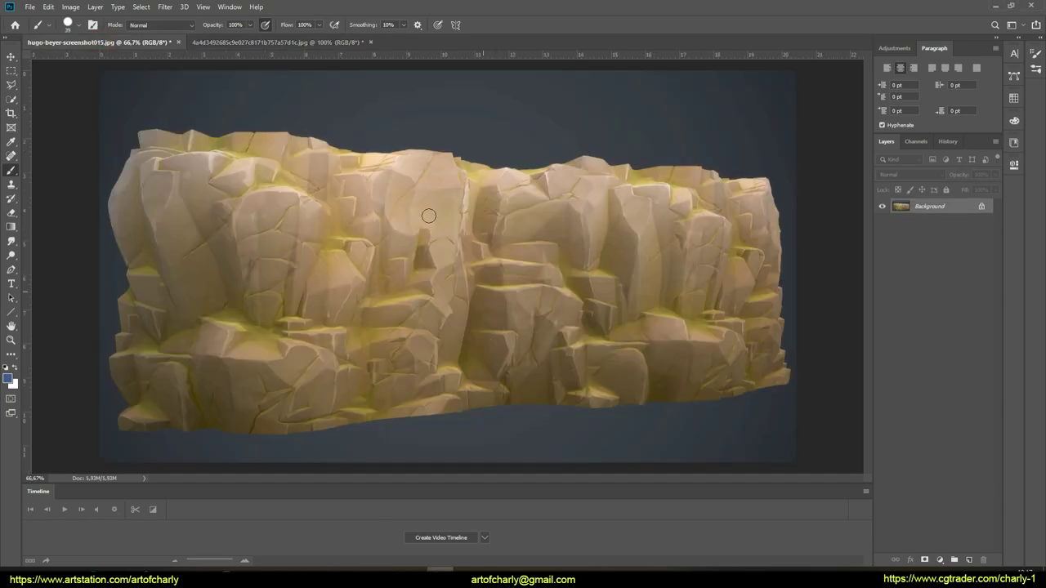
pyautogui.keyDown('alt'); pyautogui.click(437, 169); pyautogui.keyUp('alt')
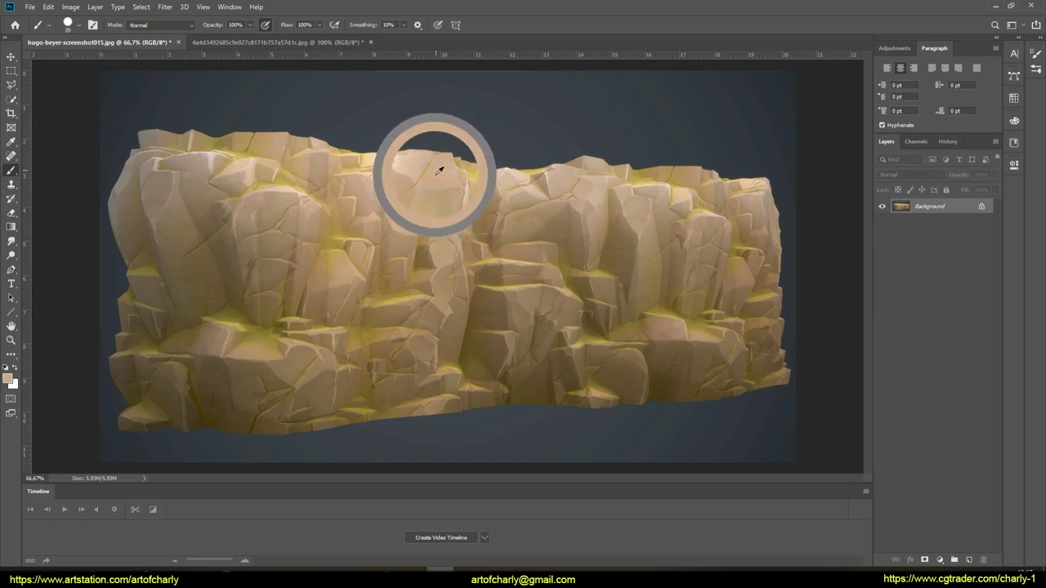
pyautogui.press('i')
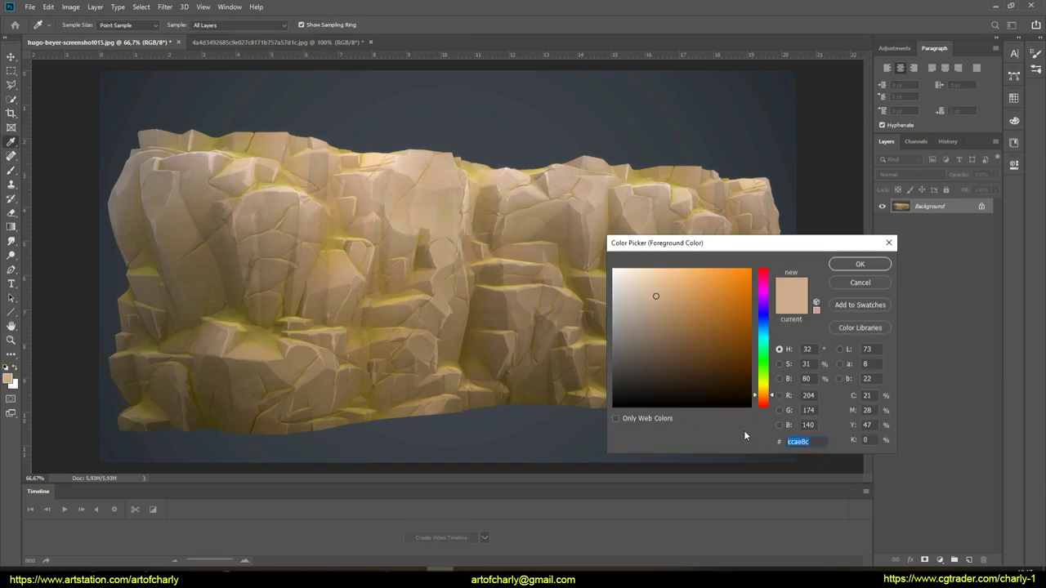
pyautogui.write('ccae8c')
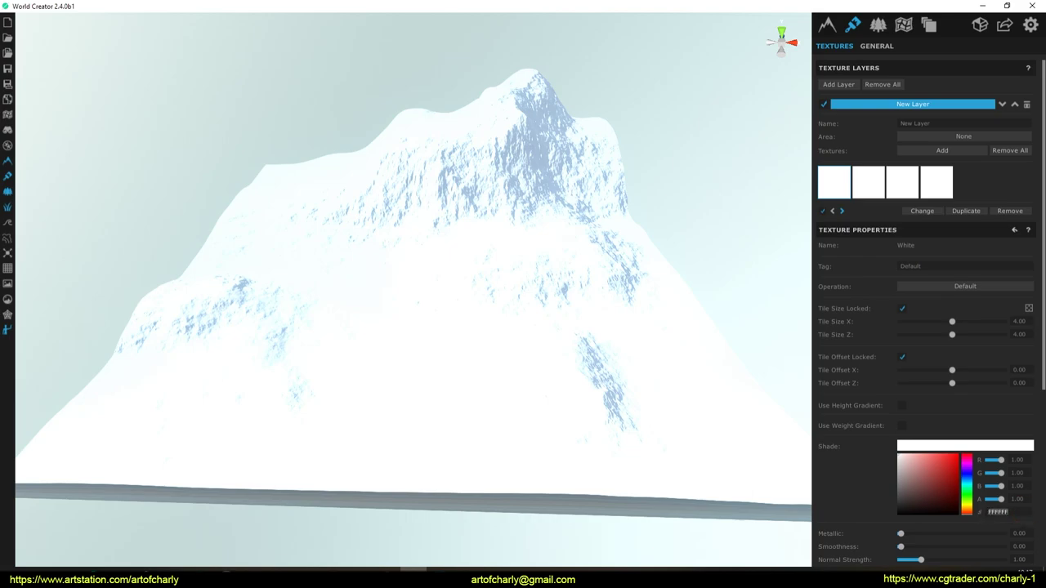
pyautogui.press('Return')
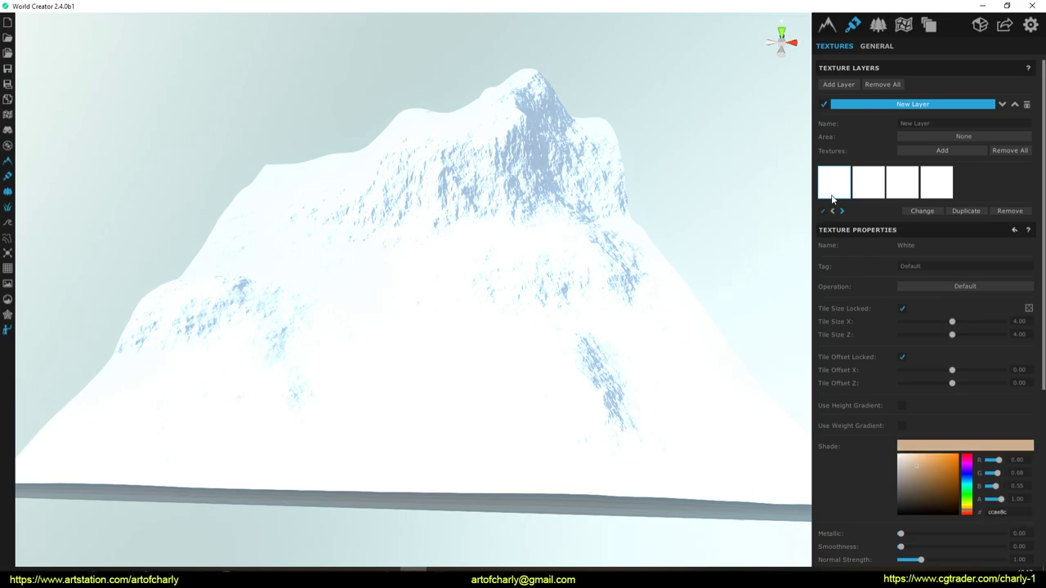
# Sample the olive path colour 5E5828 from the landscape painting into the second texture's shade.
pyautogui.click(860, 187)
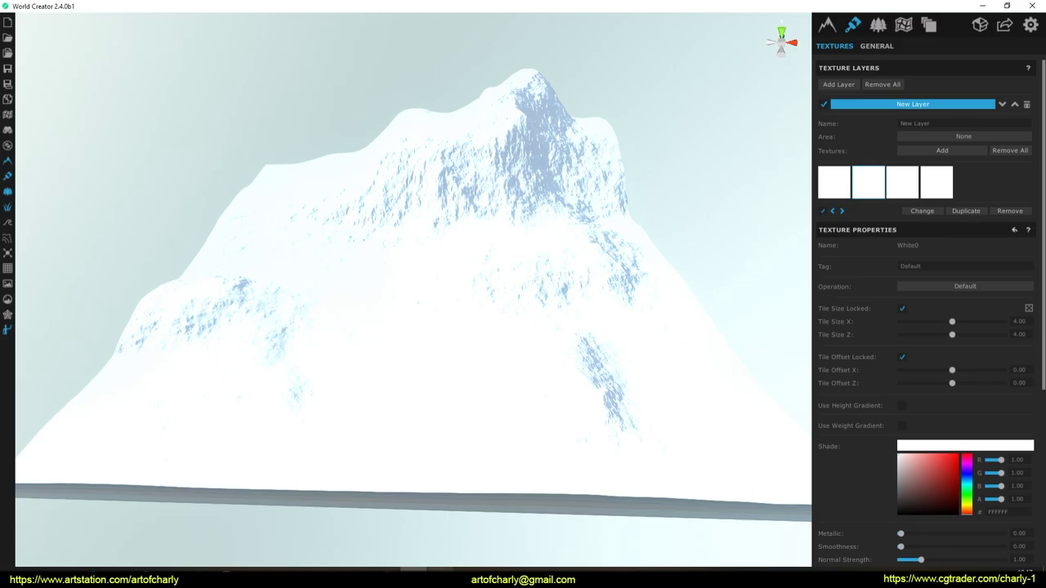
pyautogui.hotkey('alt', 'Tab')
pyautogui.click(856, 282)
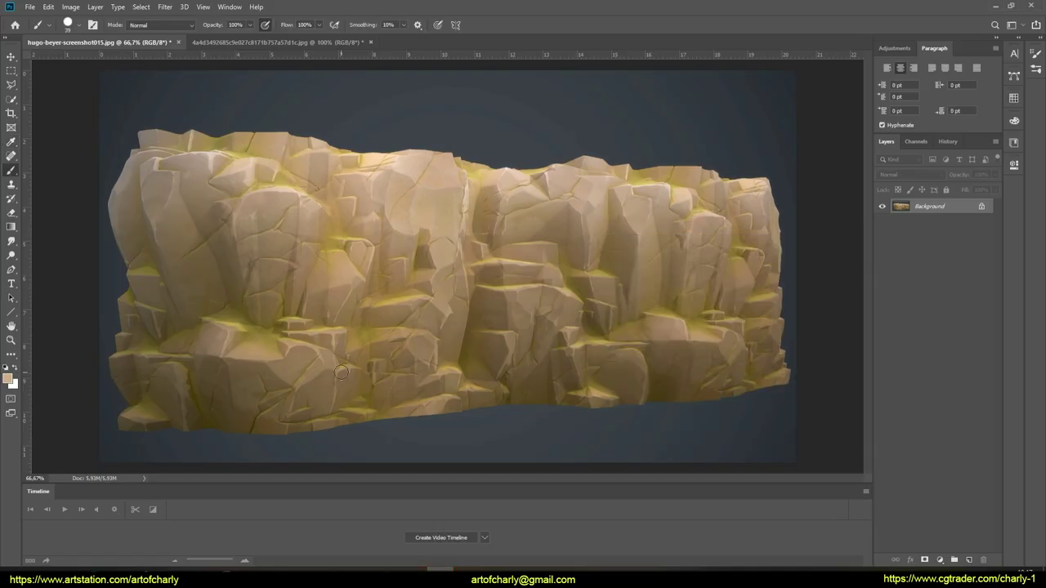
pyautogui.click(202, 44)
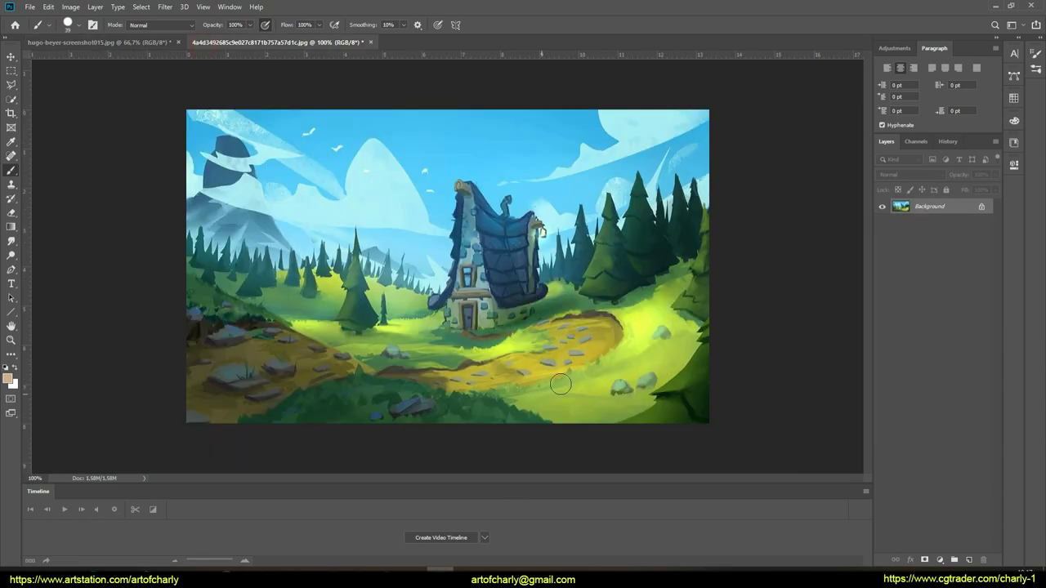
pyautogui.hotkey('ctrl', '+')
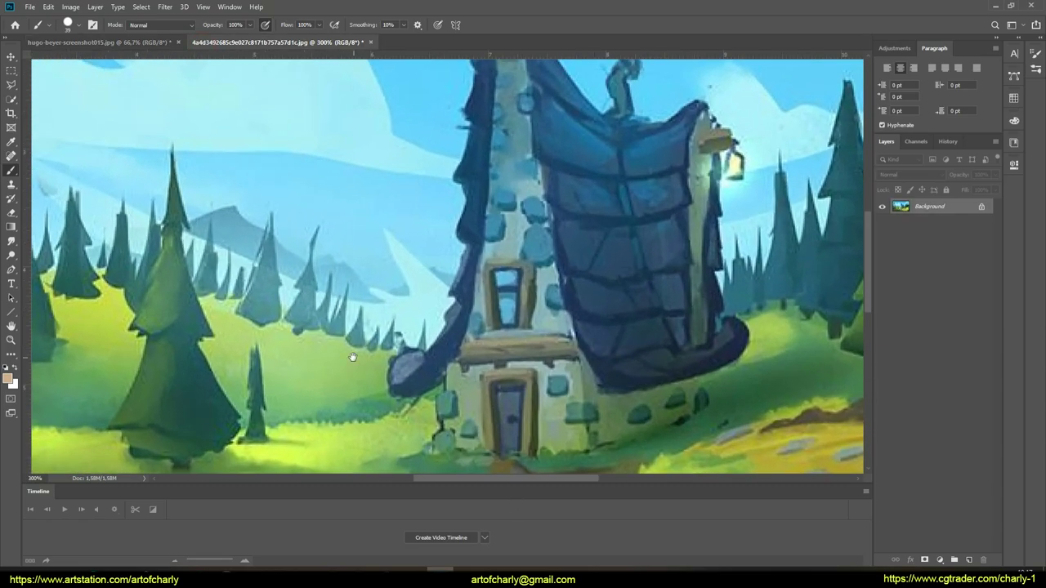
pyautogui.hotkey('ctrl', '+')
pyautogui.moveTo(351, 355)
pyautogui.mouseDown()
pyautogui.moveTo(484, 256)
pyautogui.moveTo(567, 274)
pyautogui.mouseUp()
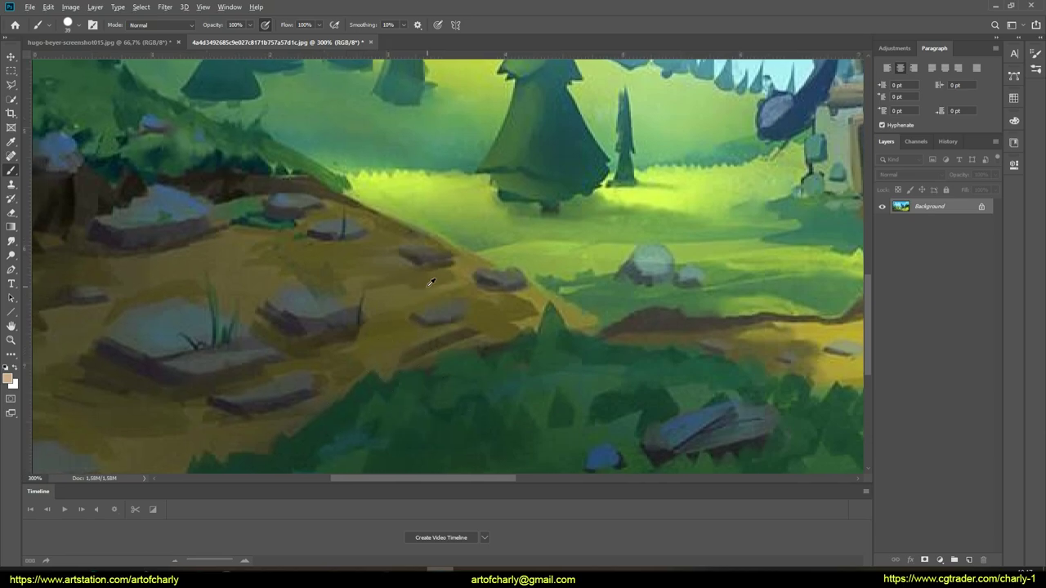
pyautogui.keyDown('alt'); pyautogui.click(433, 274); pyautogui.keyUp('alt')
pyautogui.click(9, 377)
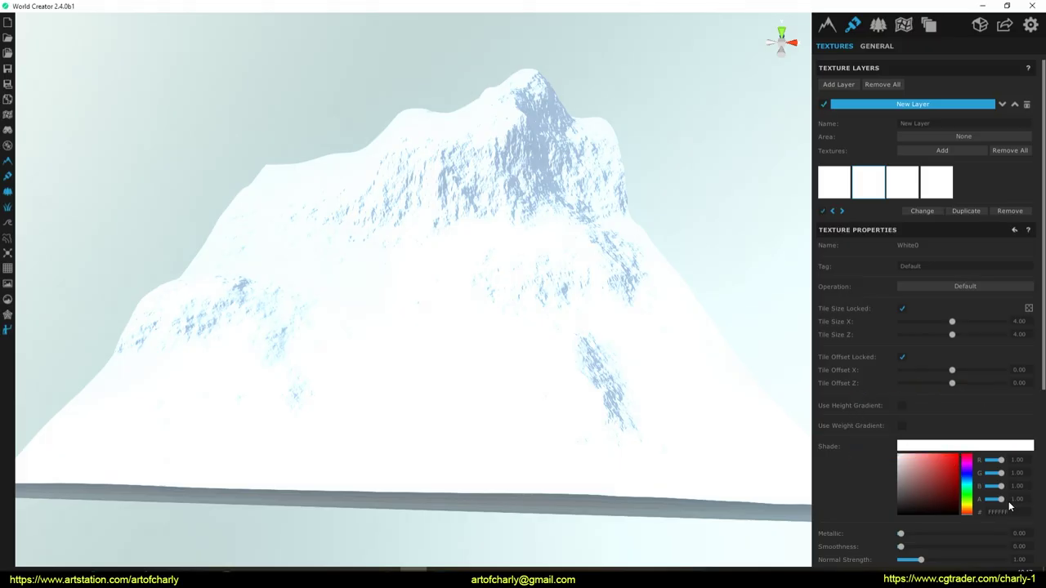
pyautogui.click(1010, 506)
pyautogui.write('5e5828')
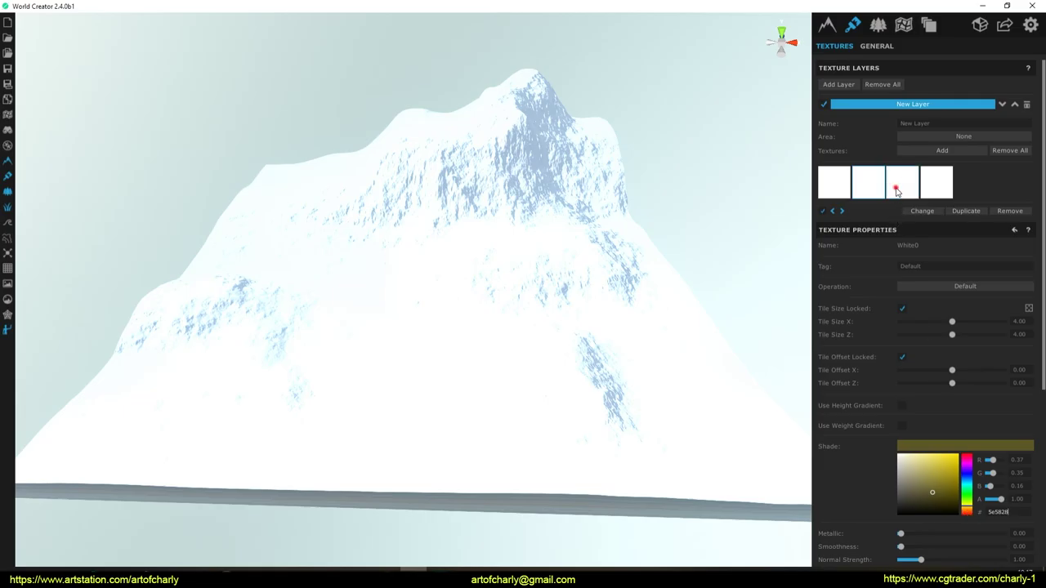
# Sample the yellow-green meadow colour A2C547 into the third texture's shade.
pyautogui.click(895, 186)
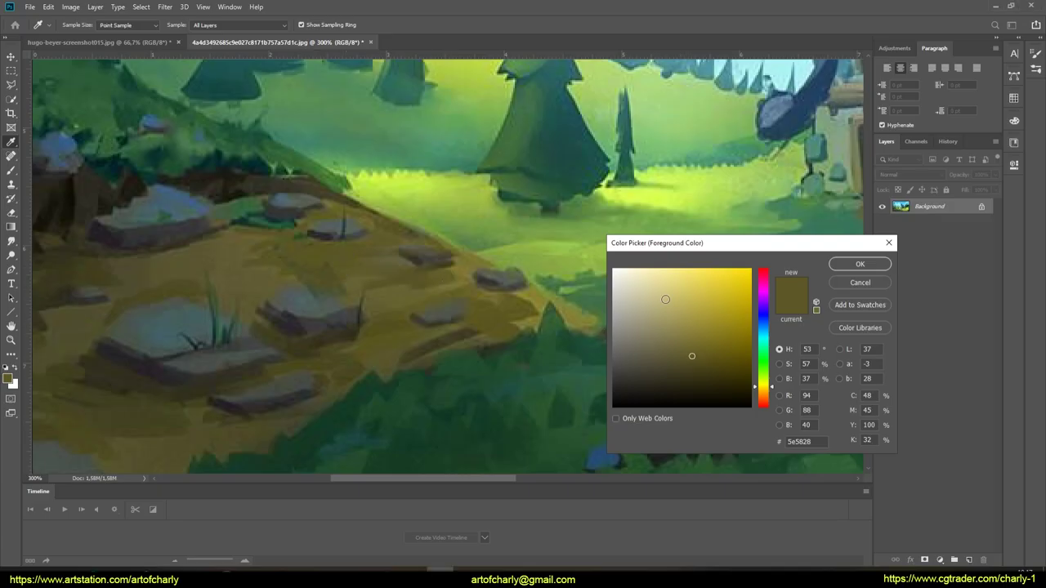
pyautogui.click(436, 188)
pyautogui.click(434, 194)
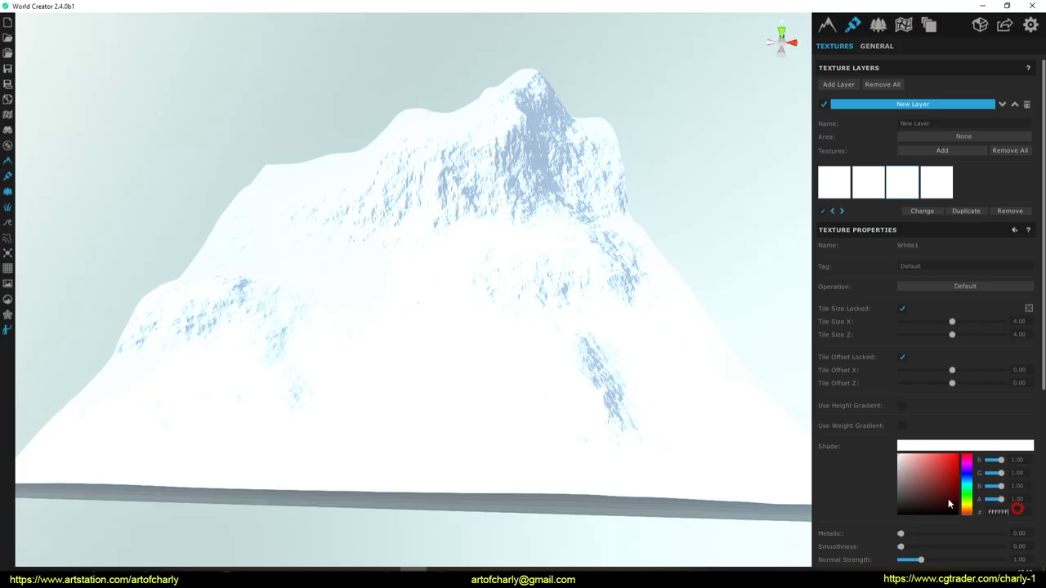
pyautogui.write('a2c547')
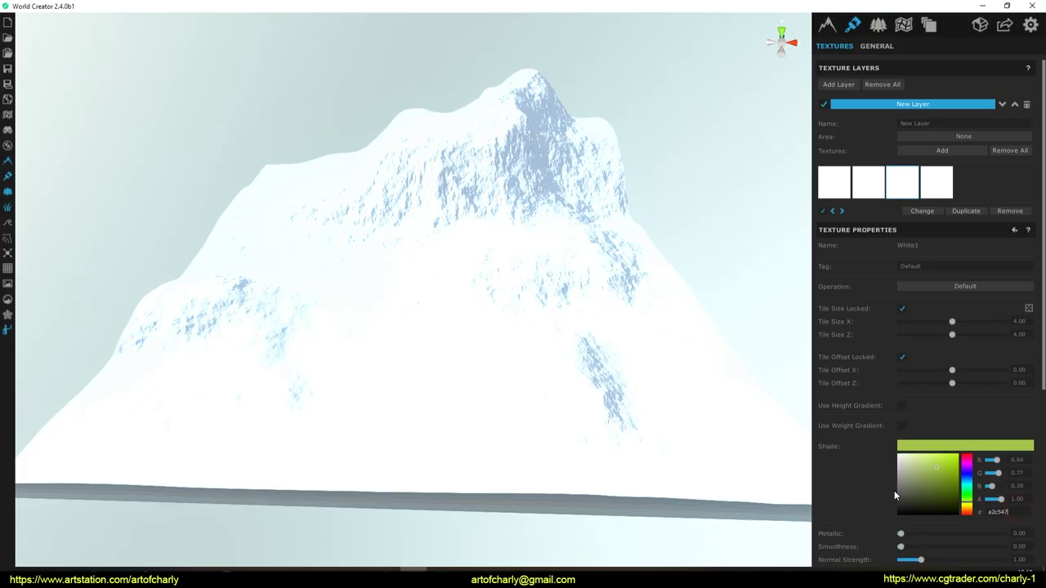
# Sample the darker grass green 6F9E3E into the fourth texture's shade.
pyautogui.click(944, 177)
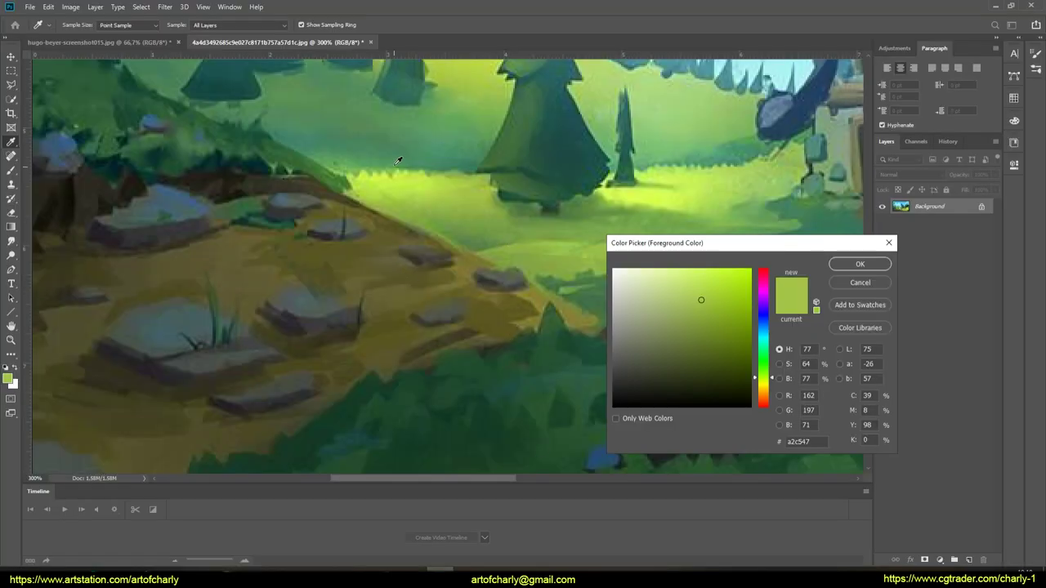
pyautogui.moveTo(418, 155); pyautogui.dragTo(630, 175)
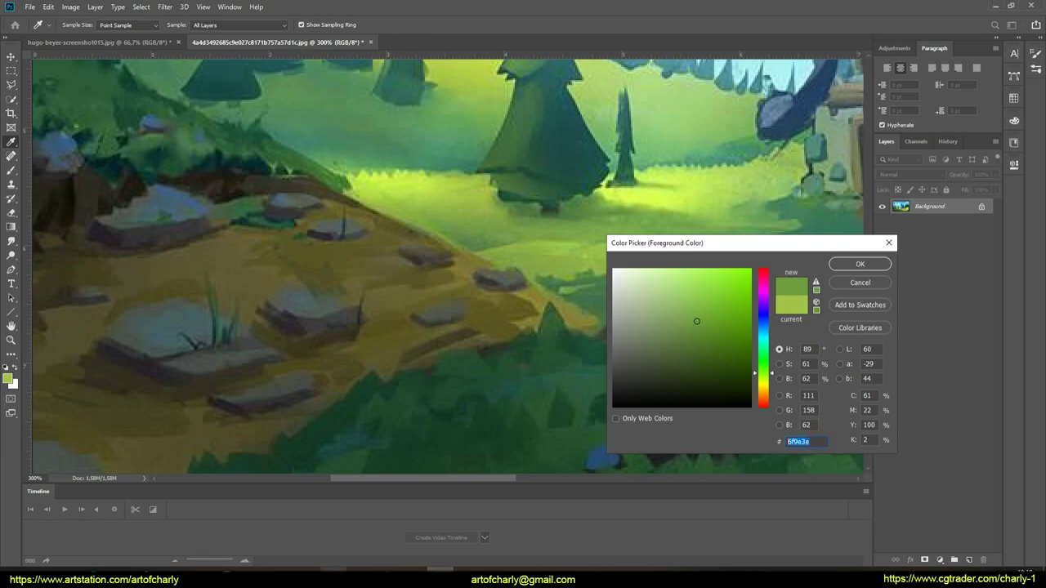
pyautogui.write('6f9e3e')
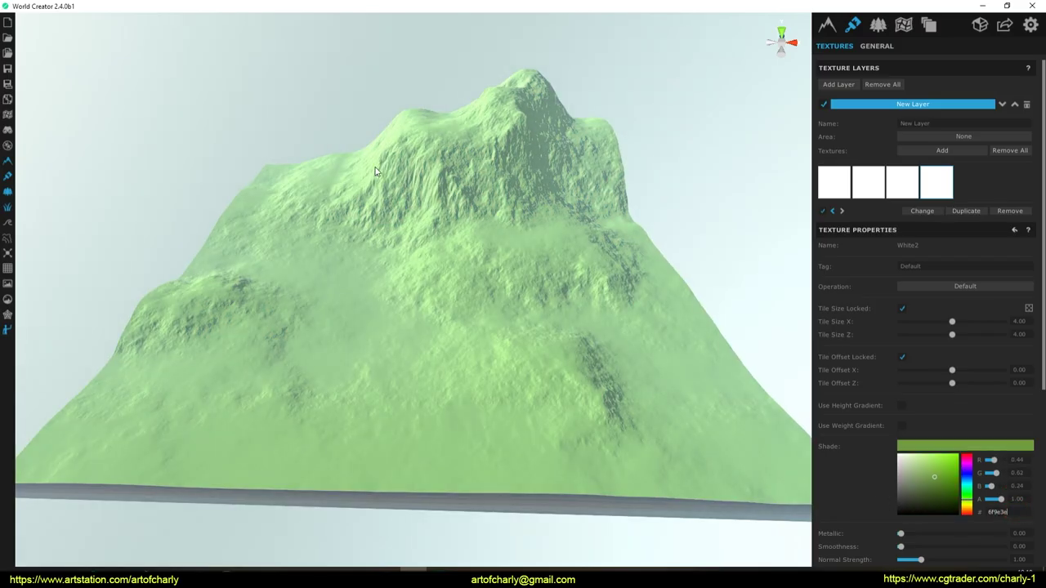
# Tag the first and second textures L1 and L2.
pyautogui.moveTo(416, 204); pyautogui.dragTo(433, 166)
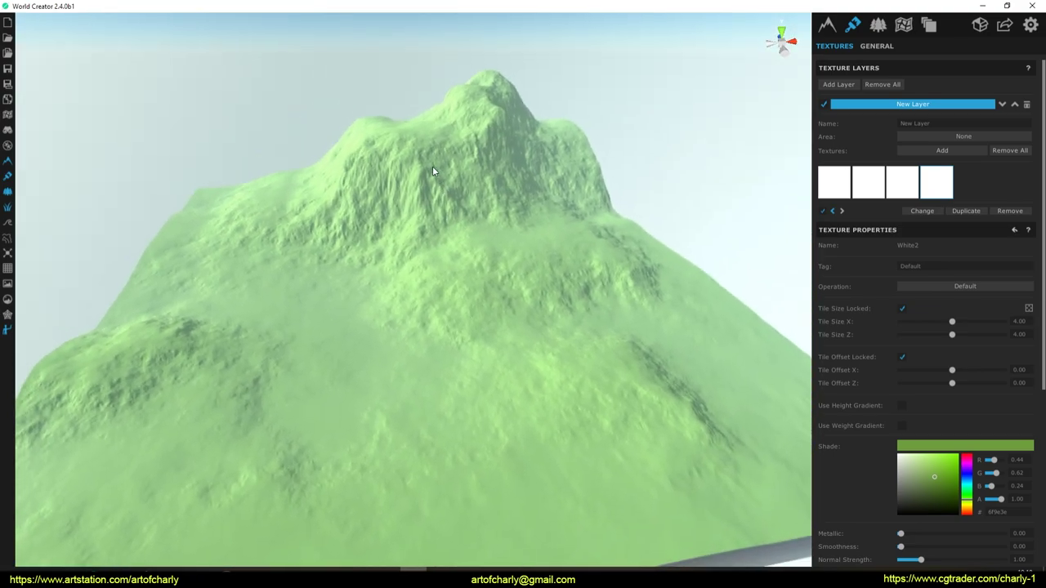
pyautogui.click(834, 181)
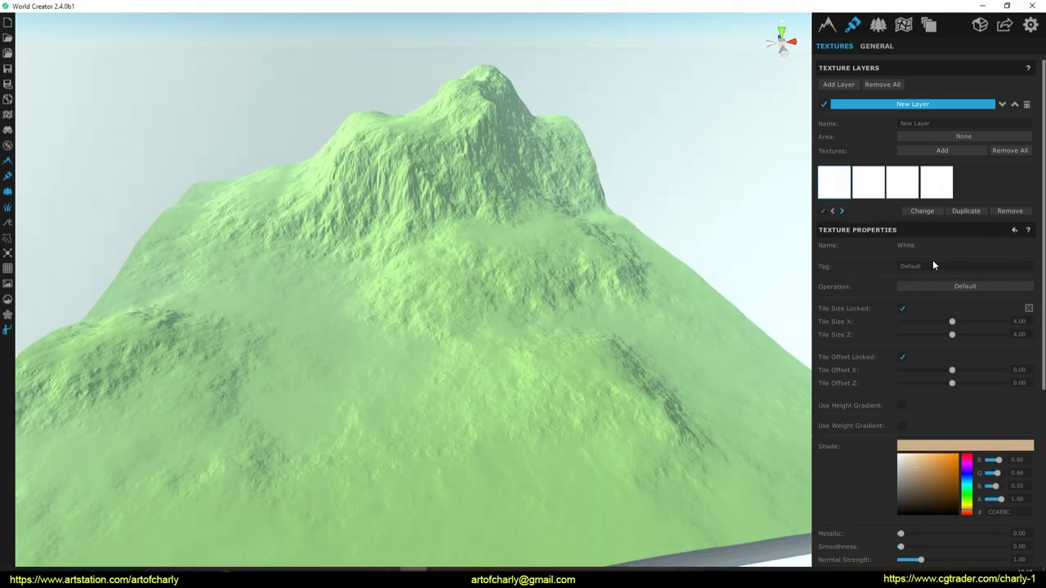
pyautogui.write('L2')
pyautogui.click(866, 183)
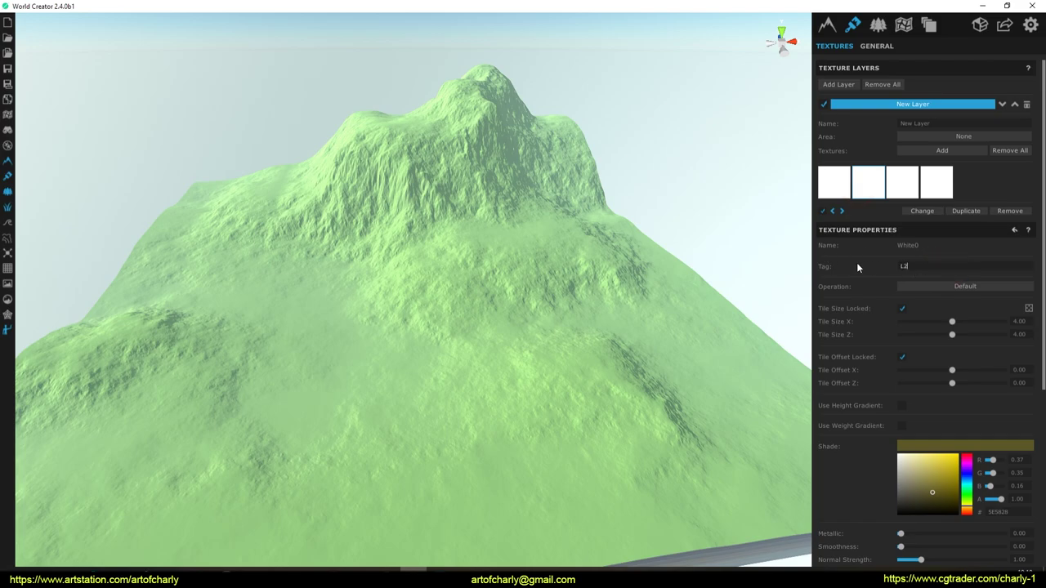
# Tag the third and fourth textures L3 and L4.
pyautogui.click(896, 193)
pyautogui.click(934, 263)
pyautogui.write('L3')
pyautogui.click(936, 182)
pyautogui.click(950, 267)
pyautogui.click(959, 263)
pyautogui.write('L')
pyautogui.press('Return')
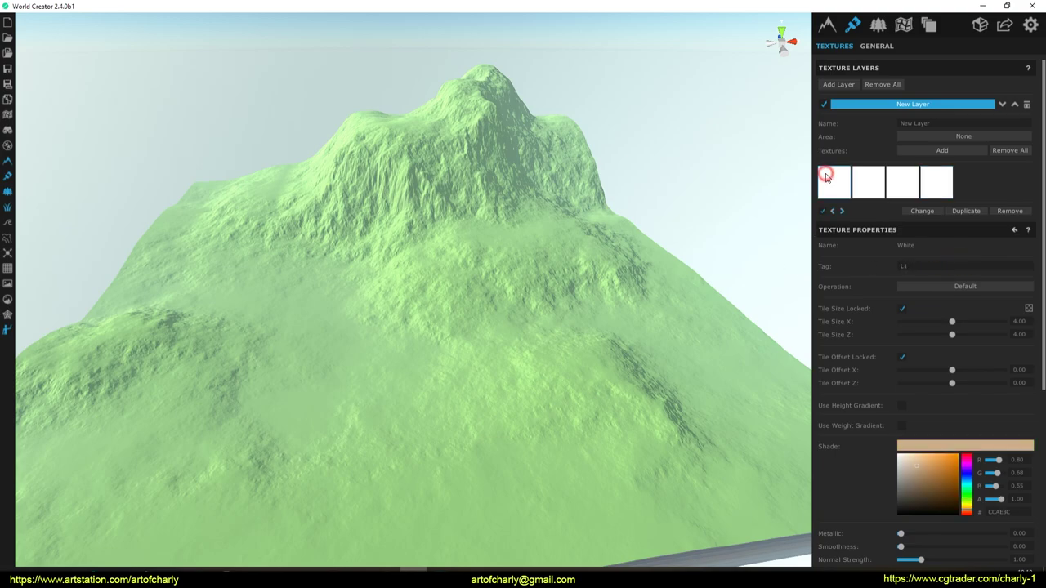
pyautogui.scroll(-5, 837, 251)
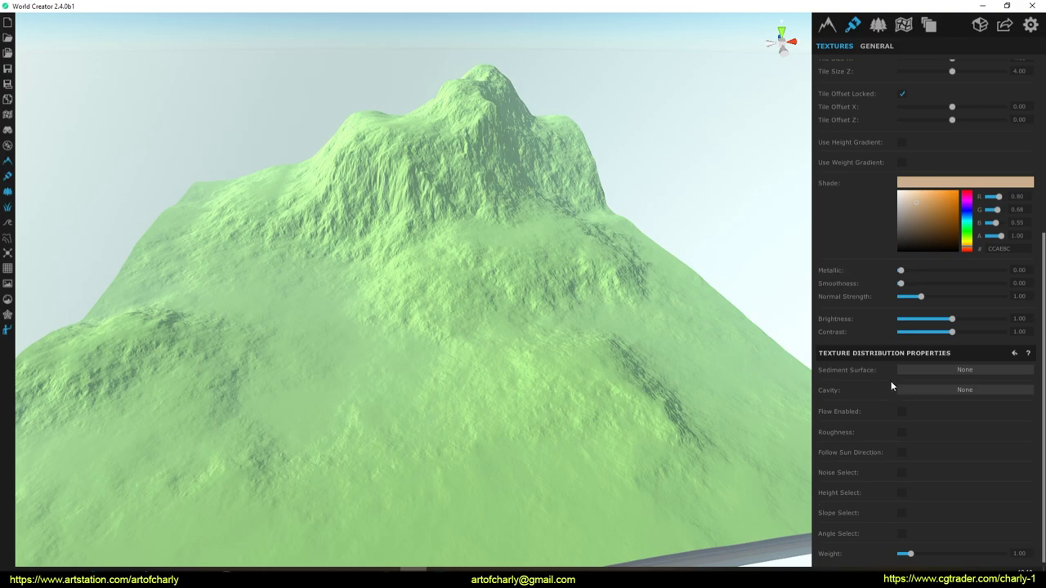
# Set the first texture's sediment surface to Surface0 and the second's to Surface1.
pyautogui.scroll(3, 838, 136)
pyautogui.scroll(2, 837, 143)
pyautogui.scroll(-3, 866, 283)
pyautogui.scroll(-2, 898, 326)
pyautogui.click(946, 370)
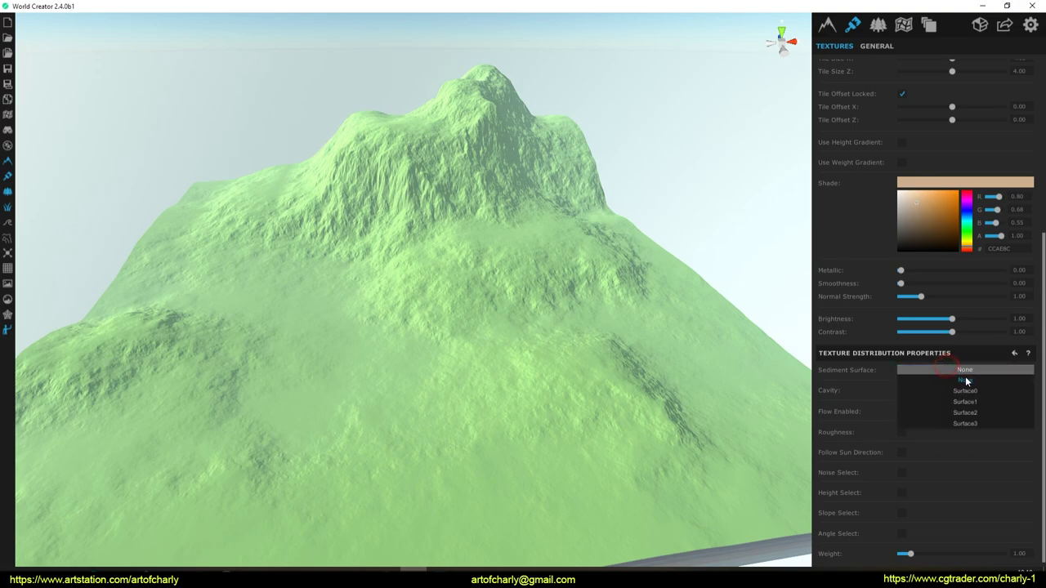
pyautogui.click(957, 391)
pyautogui.scroll(2, 861, 230)
pyautogui.click(876, 65)
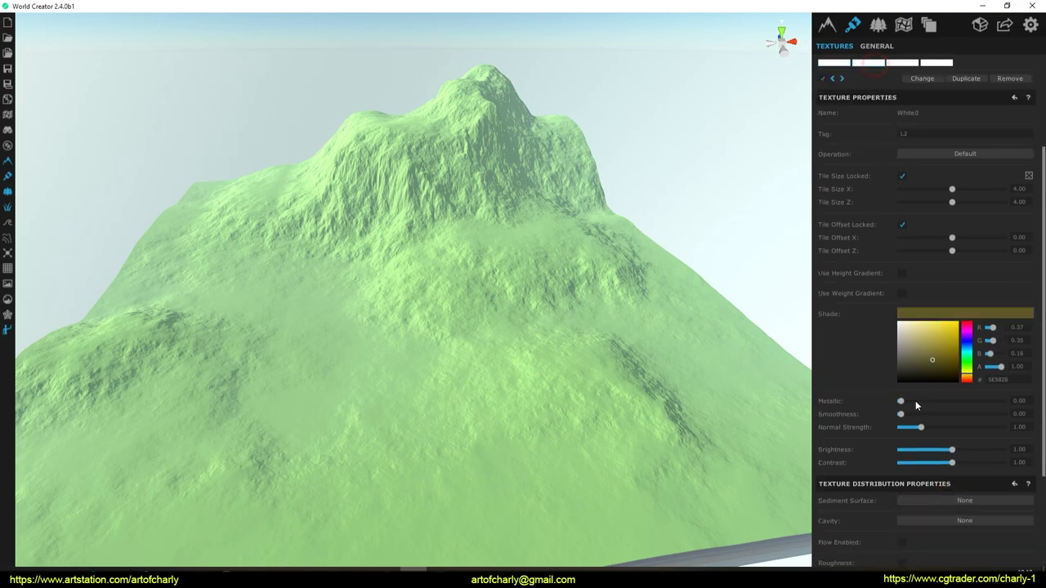
pyautogui.scroll(-2, 912, 391)
pyautogui.click(972, 403)
pyautogui.click(978, 437)
# Assign the third texture a sediment surface and the fourth Surface3, then show simulation settings.
pyautogui.scroll(3, 938, 393)
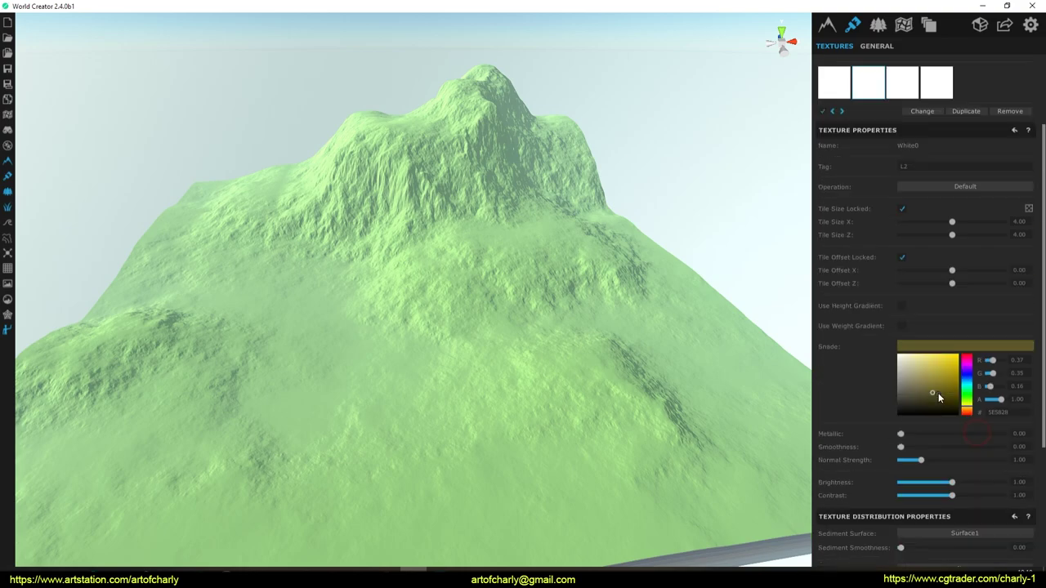
pyautogui.scroll(1, 938, 393)
pyautogui.click(905, 123)
pyautogui.scroll(-3, 870, 388)
pyautogui.click(947, 403)
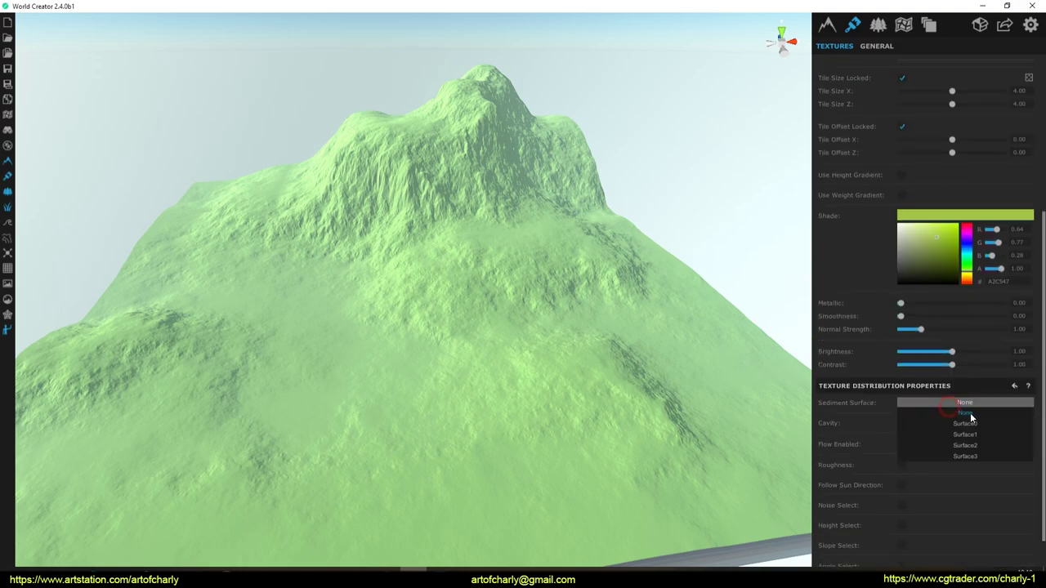
pyautogui.click(975, 443)
pyautogui.scroll(2, 851, 308)
pyautogui.scroll(1, 852, 308)
pyautogui.click(929, 152)
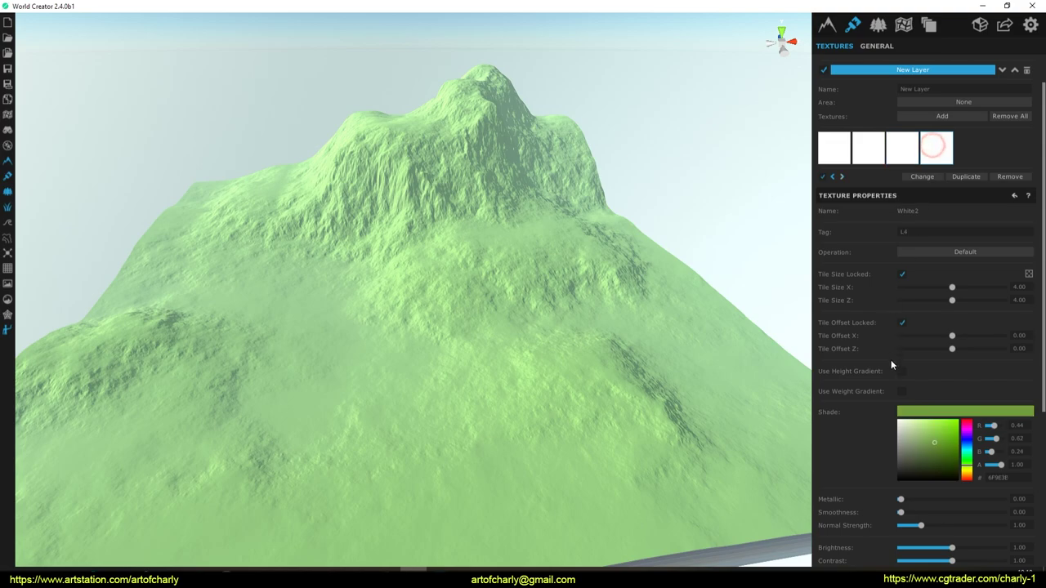
pyautogui.scroll(-3, 890, 359)
pyautogui.click(972, 403)
pyautogui.click(969, 456)
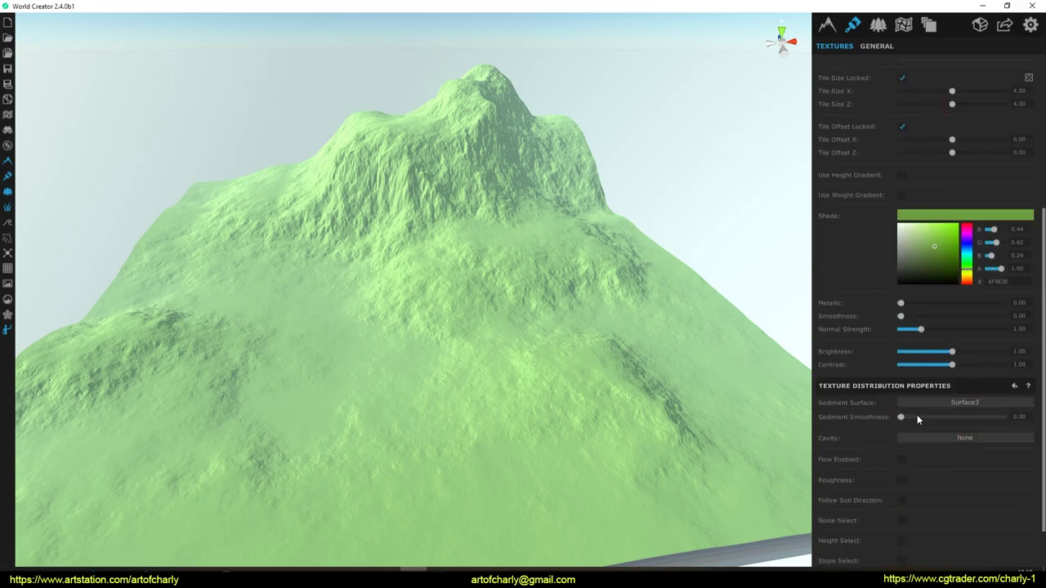
pyautogui.scroll(2, 920, 392)
pyautogui.scroll(1, 916, 353)
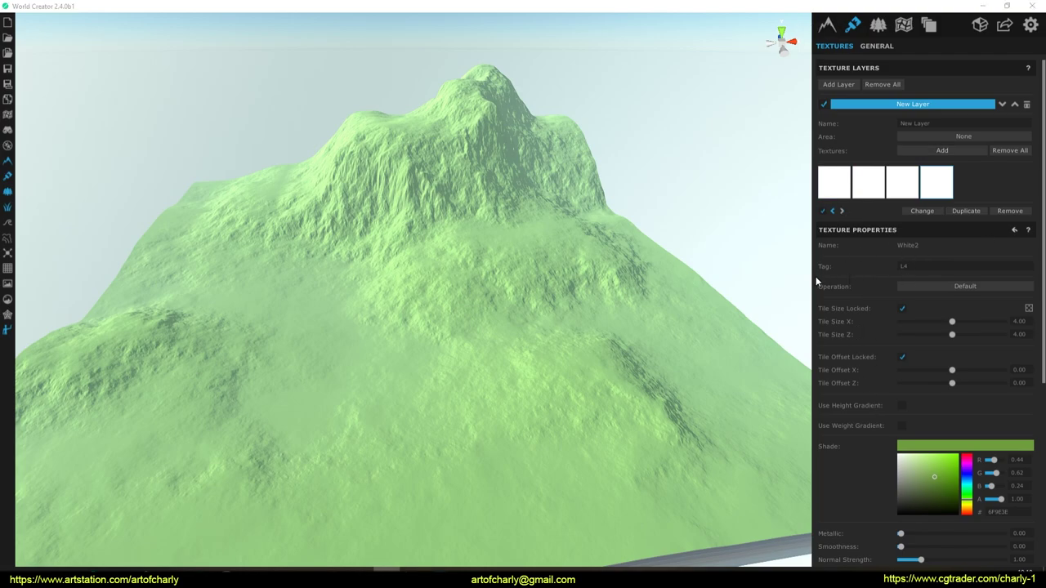
pyautogui.moveTo(908, 14); pyautogui.dragTo(940, 47)
pyautogui.click(928, 25)
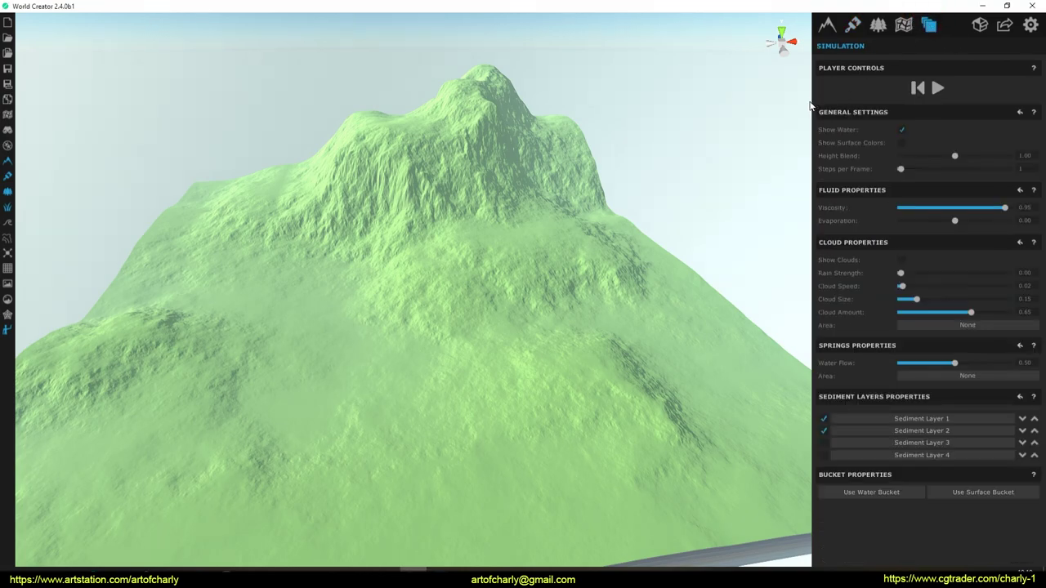
# Enable the third and fourth sediment layers.
pyautogui.click(824, 442)
pyautogui.click(824, 454)
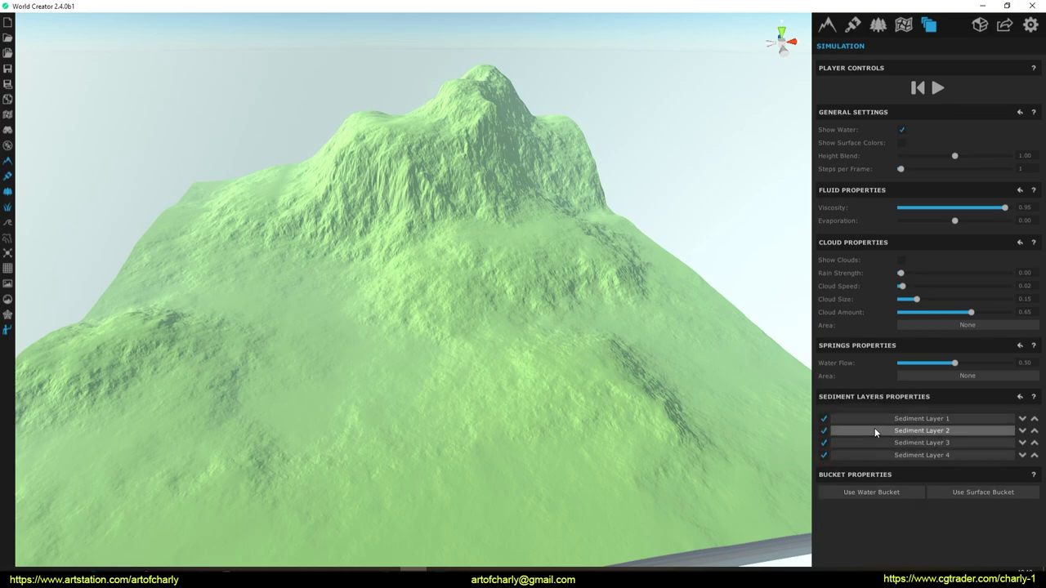
pyautogui.moveTo(782, 460); pyautogui.dragTo(881, 389)
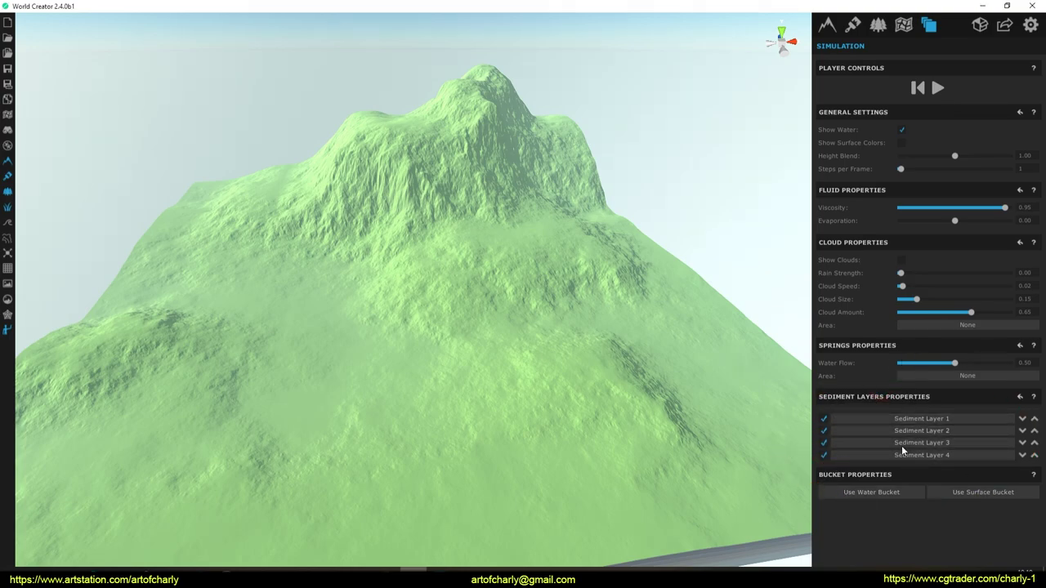
# Rename the four sediment layers L1, L2, L3 and L4.
pyautogui.click(907, 419)
pyautogui.scroll(-2, 890, 425)
pyautogui.click(962, 408)
pyautogui.write('L1')
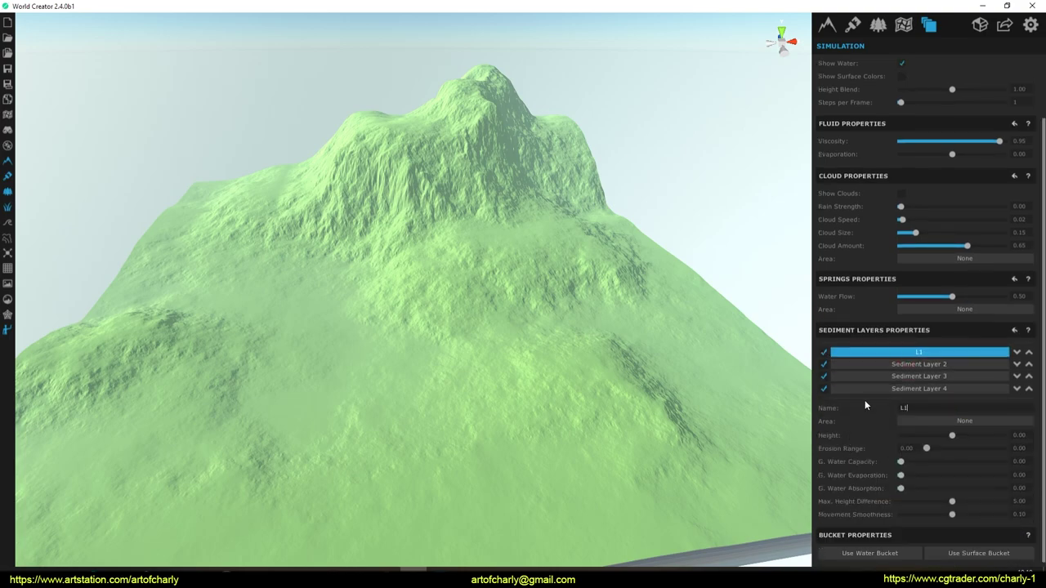
pyautogui.click(892, 370)
pyautogui.click(899, 408)
pyautogui.write('L2')
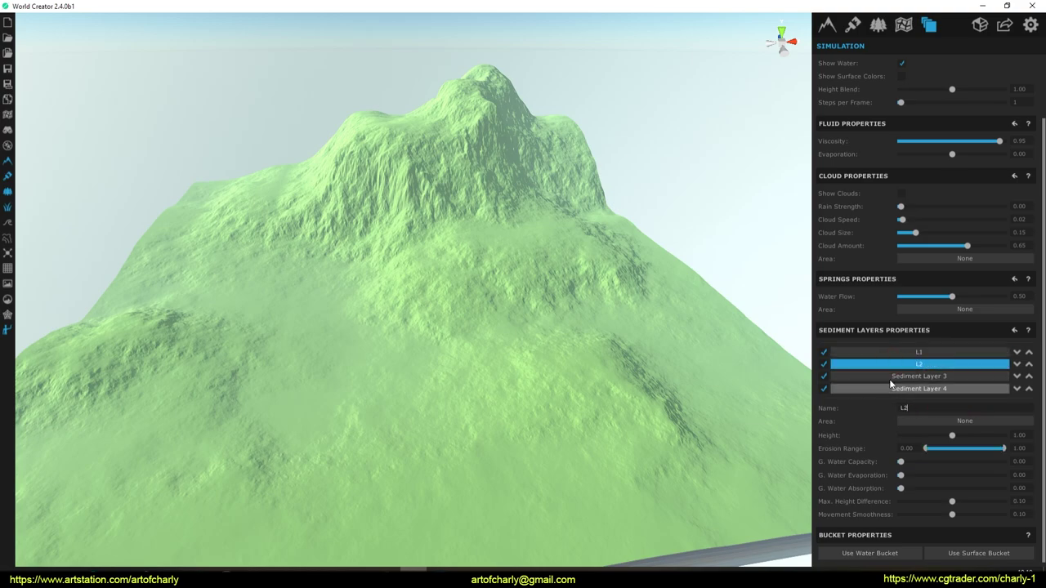
pyautogui.click(919, 377)
pyautogui.write('L3')
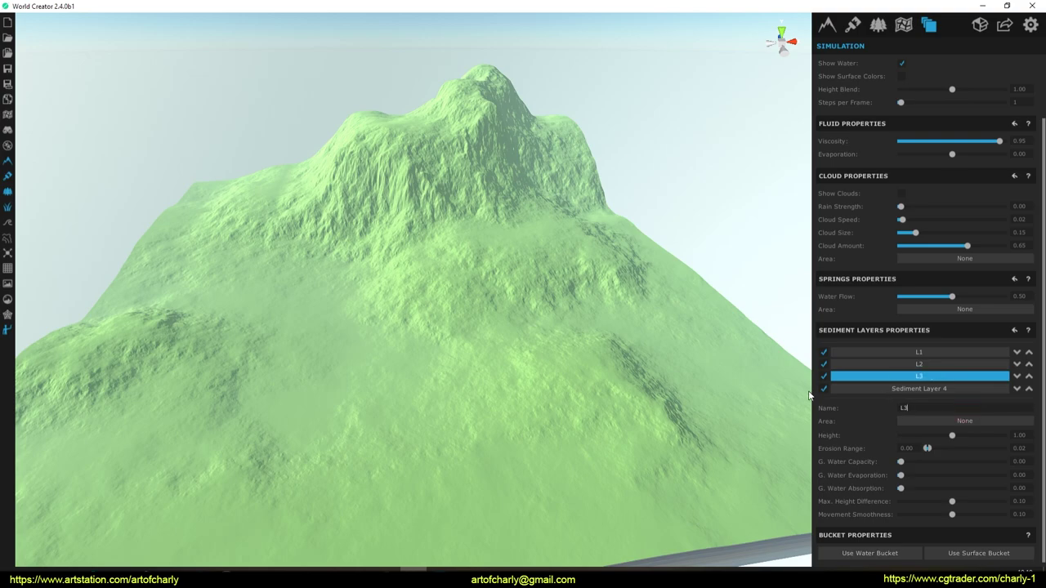
pyautogui.click(882, 388)
pyautogui.click(962, 407)
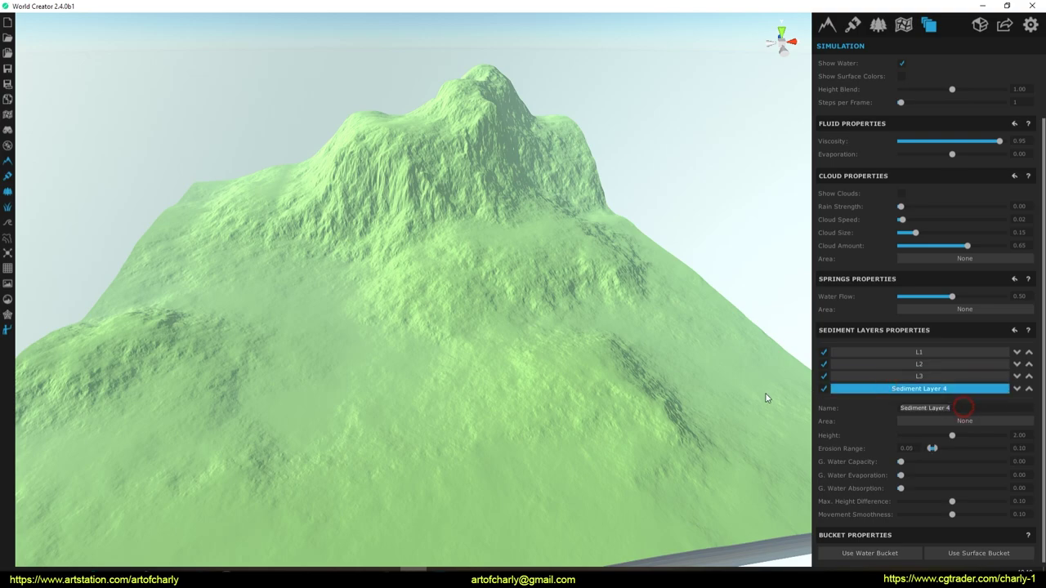
pyautogui.write('L4')
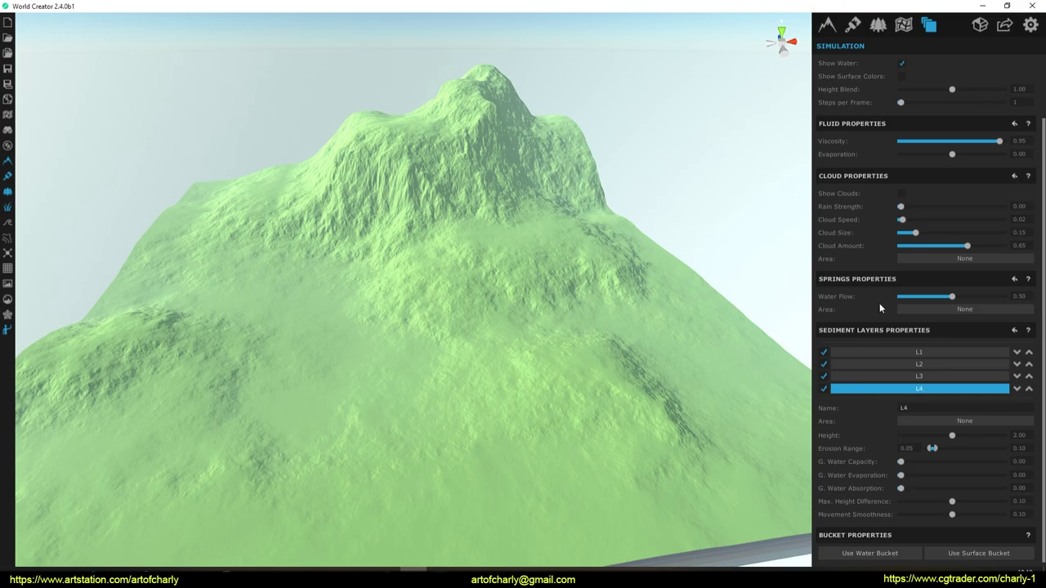
pyautogui.scroll(2, 879, 304)
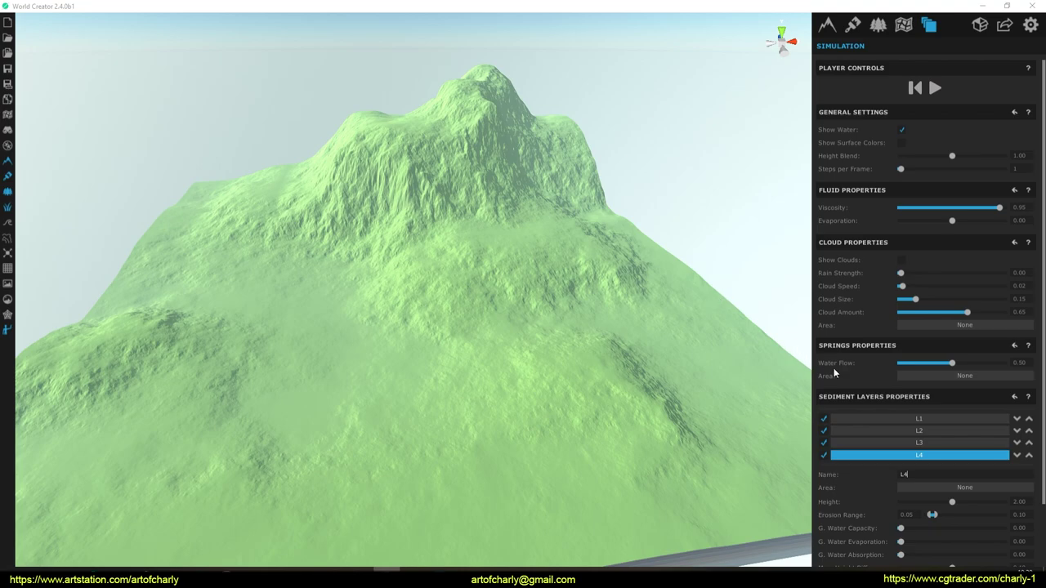
# Lower L2's erosion range upper limit and adjust its max height difference and smoothness.
pyautogui.scroll(-2, 904, 420)
pyautogui.click(910, 353)
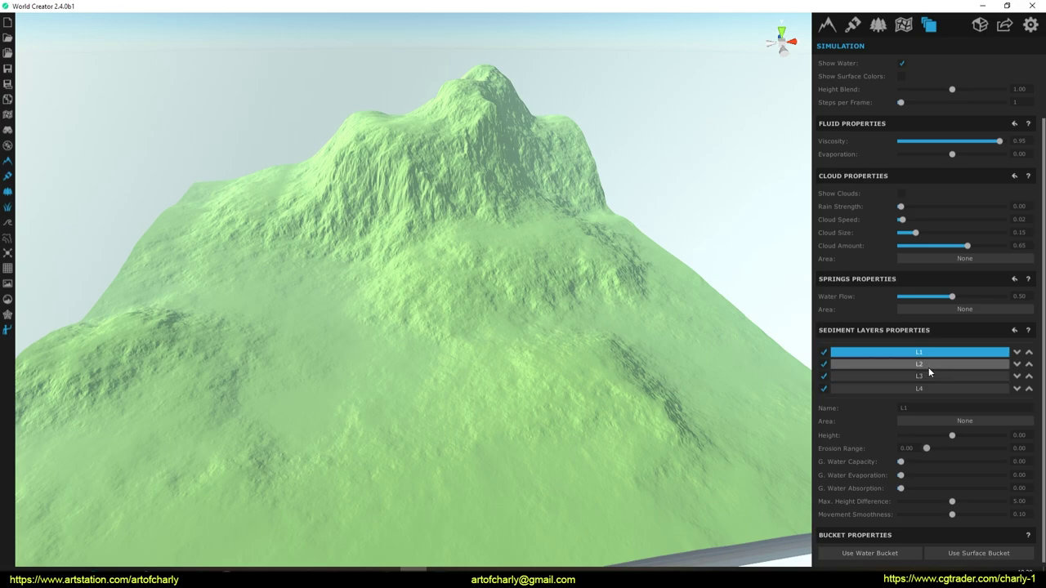
pyautogui.click(906, 362)
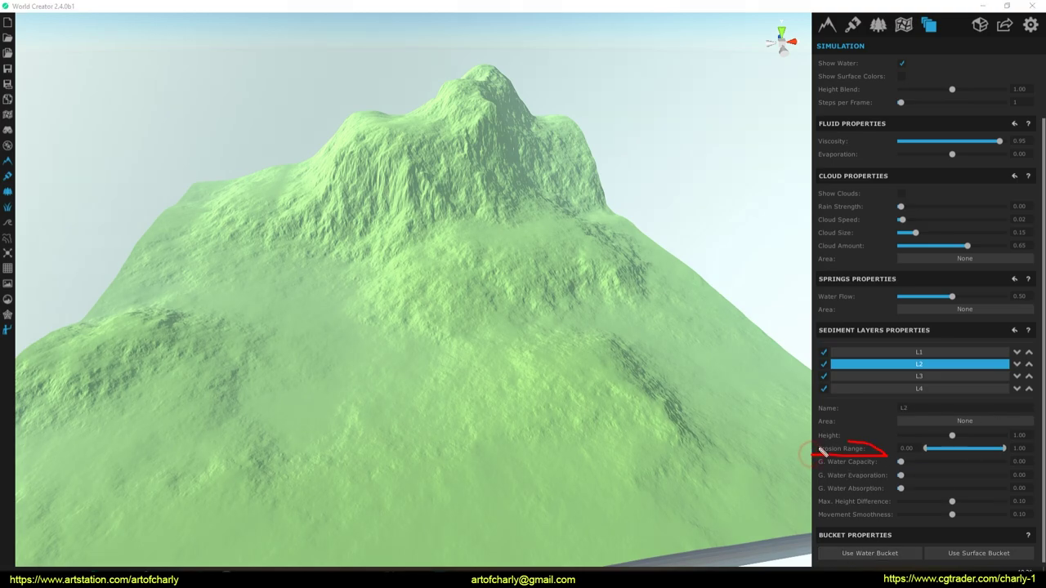
pyautogui.moveTo(1004, 449); pyautogui.dragTo(993, 451)
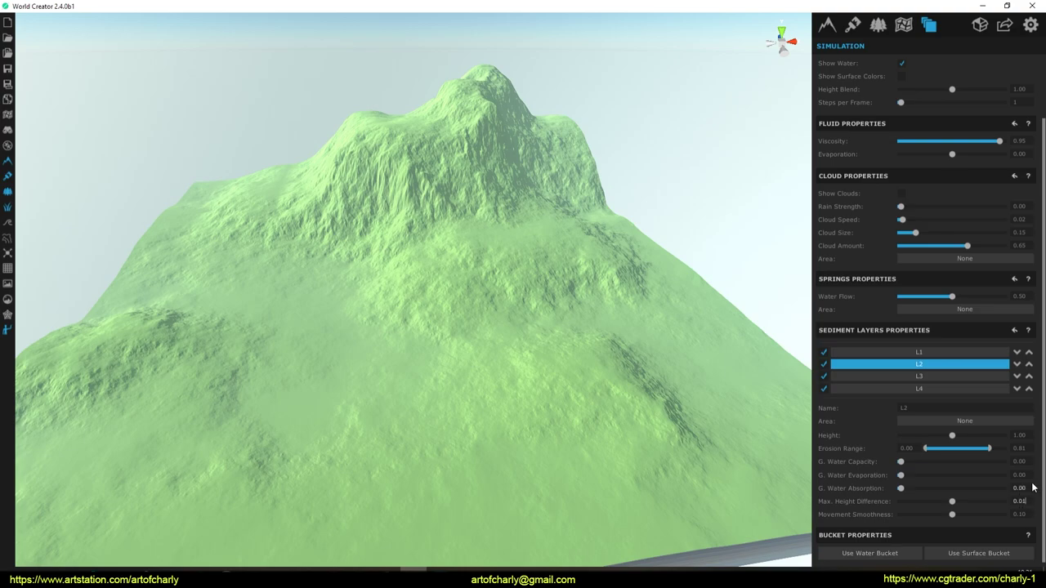
pyautogui.click(1021, 513)
# Give L3 height 0.5, a wider erosion range and lower movement smoothness.
pyautogui.click(921, 379)
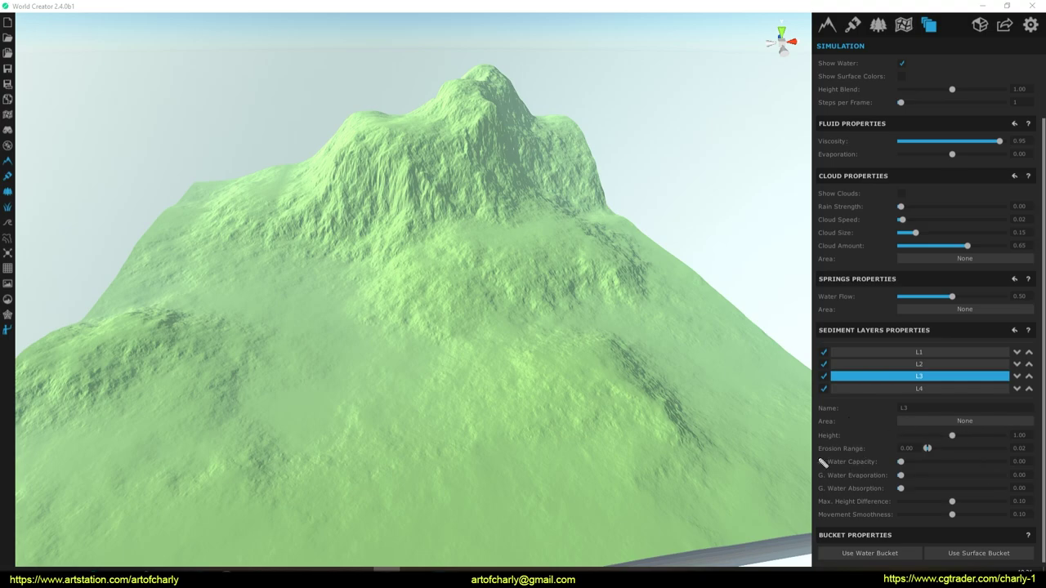
pyautogui.click(1021, 435)
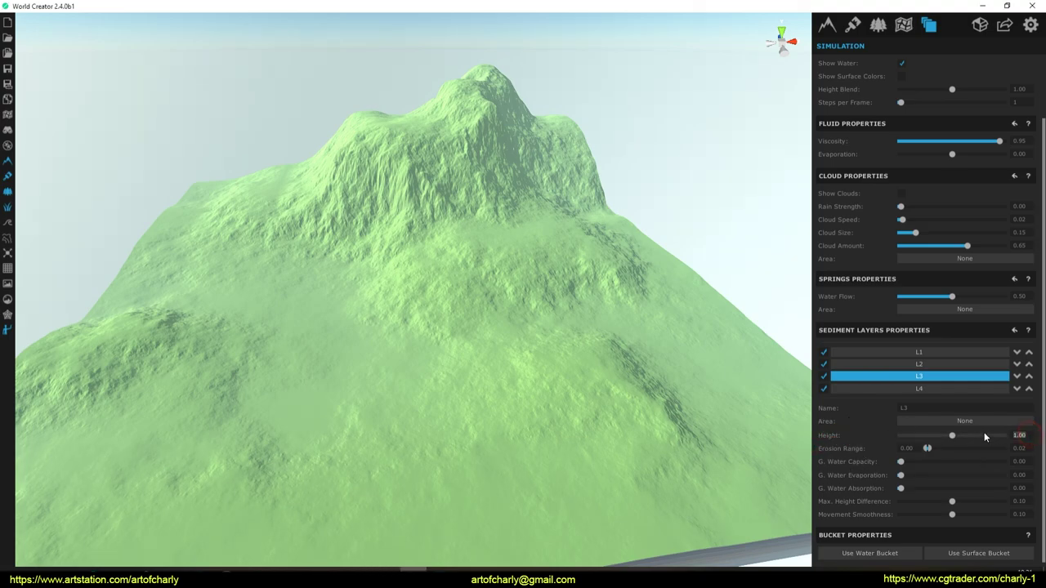
pyautogui.write('0.5')
pyautogui.click(931, 446)
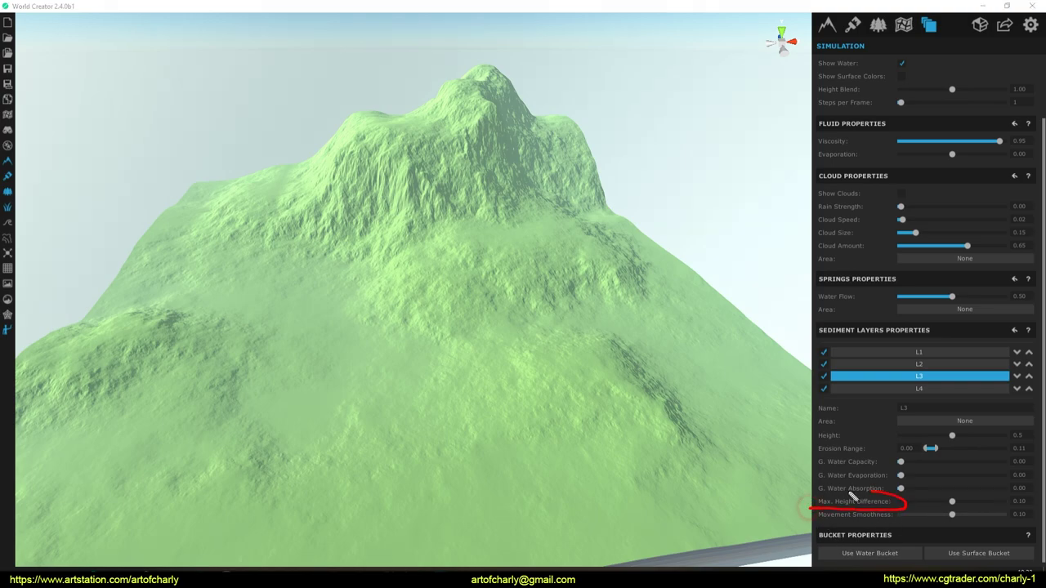
pyautogui.click(1029, 501)
pyautogui.write('0.01')
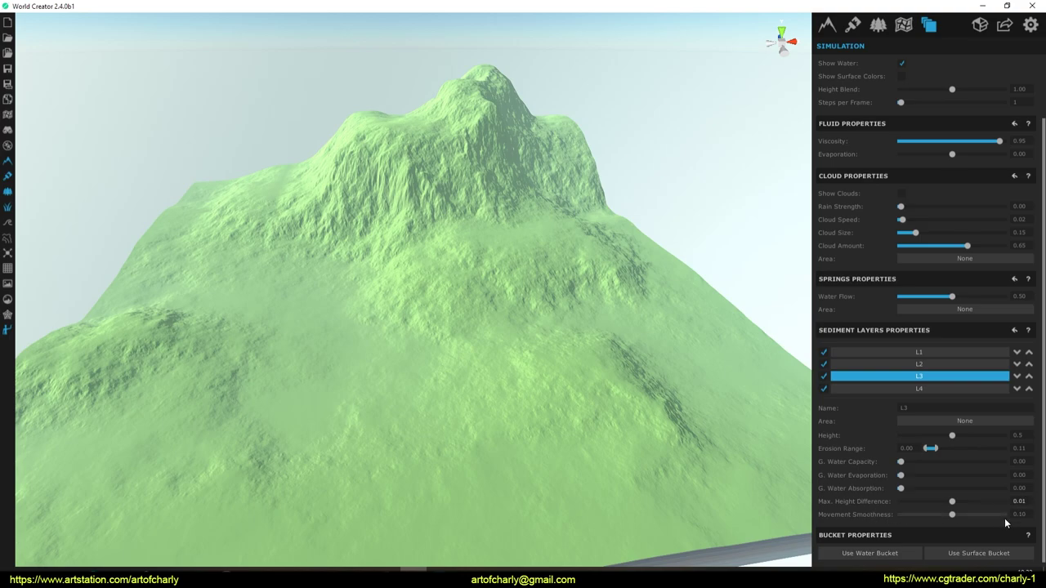
pyautogui.moveTo(949, 514); pyautogui.dragTo(874, 509)
# Give L4 height 0.3, a raised erosion range limit and movement smoothness 0.
pyautogui.click(909, 389)
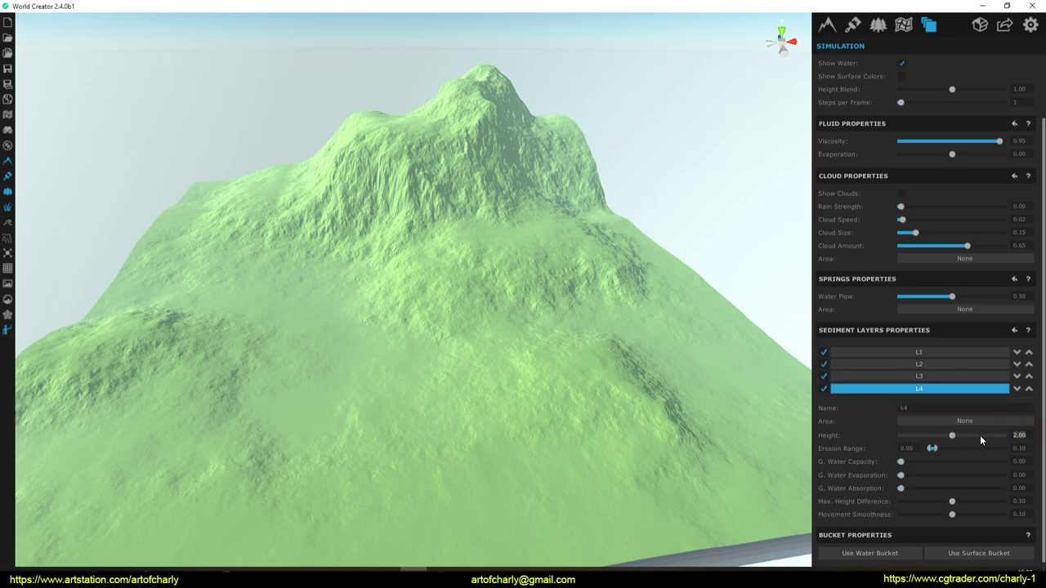
pyautogui.write('0.3')
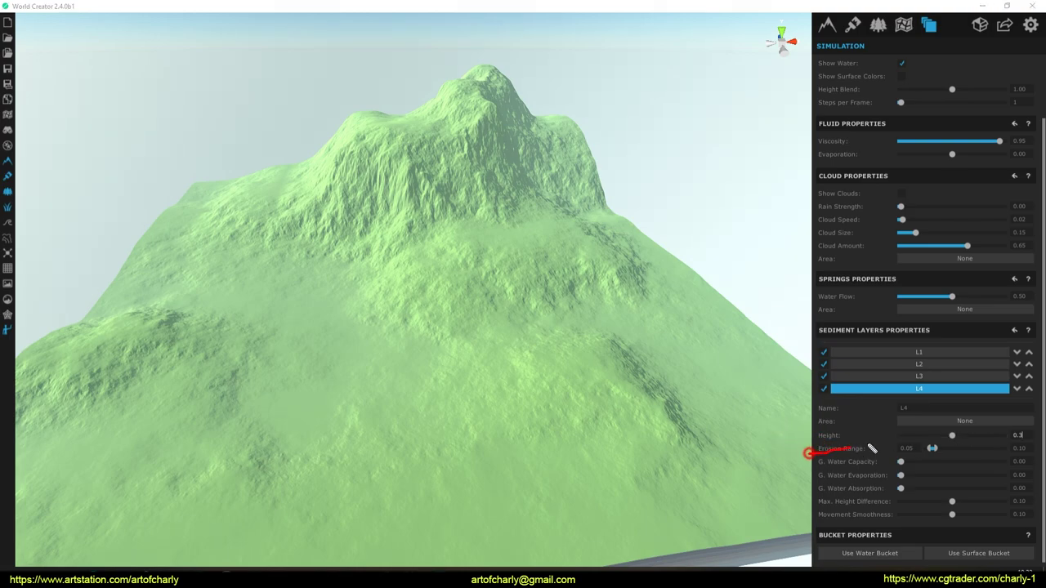
pyautogui.moveTo(933, 448); pyautogui.dragTo(942, 451)
pyautogui.write('0.01')
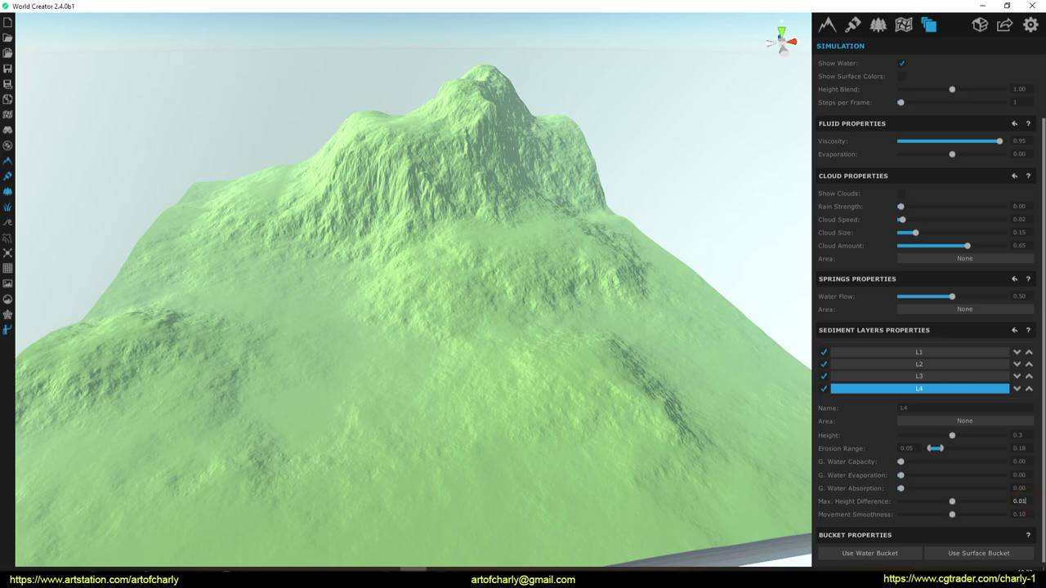
pyautogui.press('BackSpace')
pyautogui.write('0')
pyautogui.press('Tab')
# Set the simulation's Height Blend to 0.55.
pyautogui.scroll(2, 878, 216)
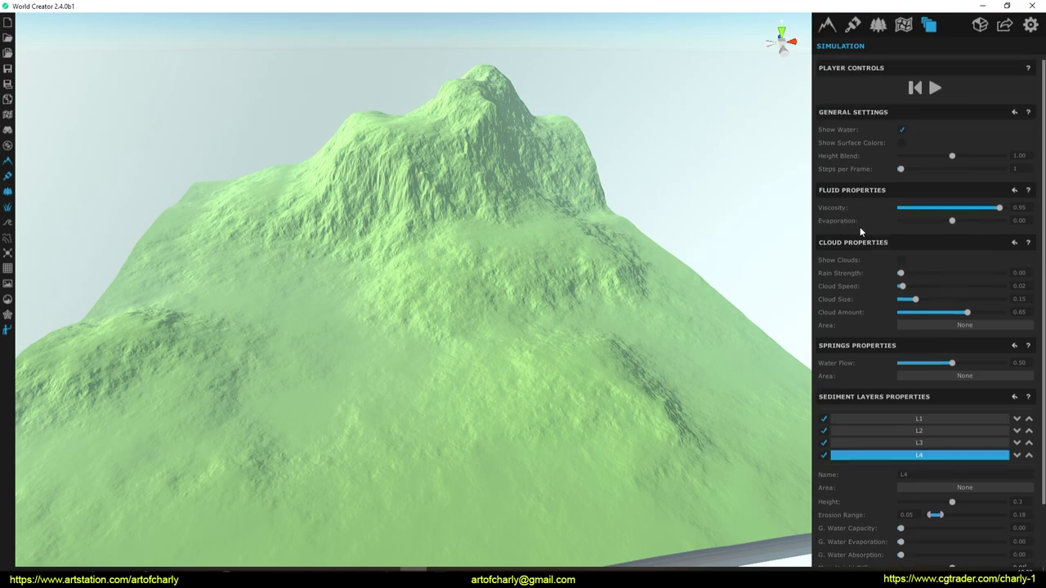
pyautogui.press('Escape')
pyautogui.click(1020, 155)
pyautogui.write('0.55')
pyautogui.press('Return')
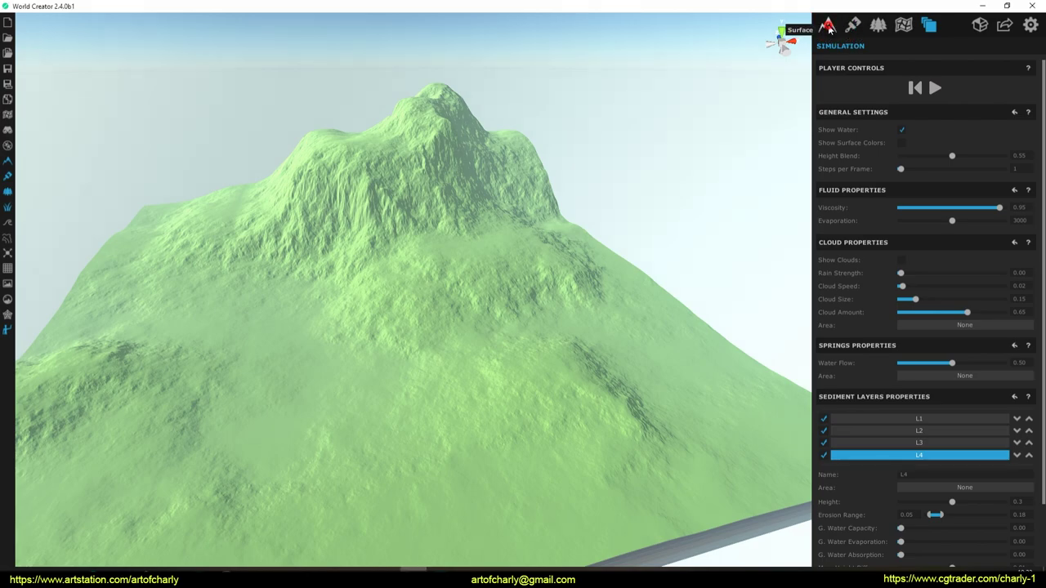
# Add a new terrain filter layer holding the AdvErosion Angled Erosion filter.
pyautogui.click(827, 25)
pyautogui.click(871, 46)
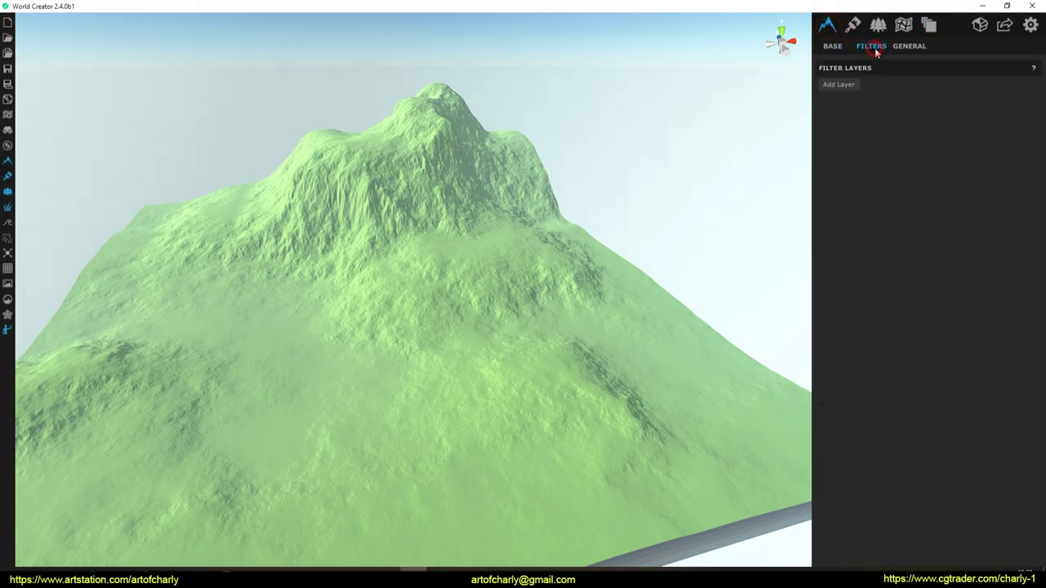
pyautogui.click(837, 85)
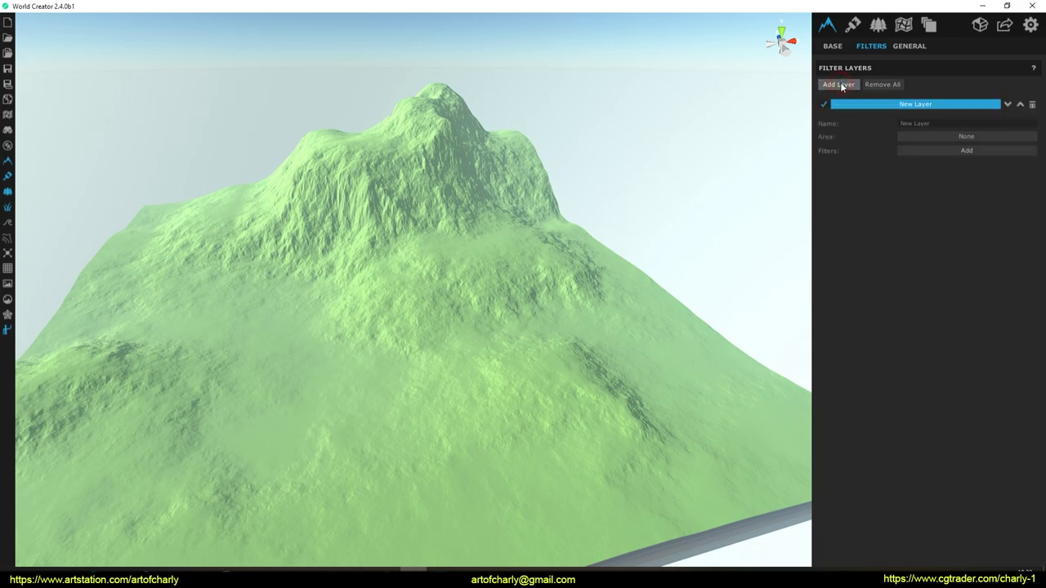
pyautogui.click(964, 151)
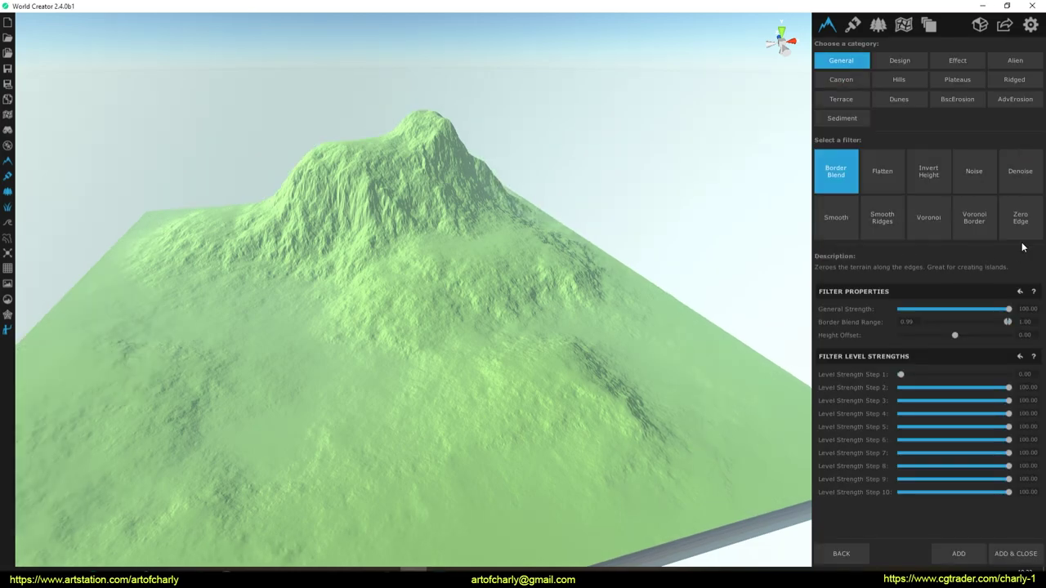
pyautogui.click(1015, 99)
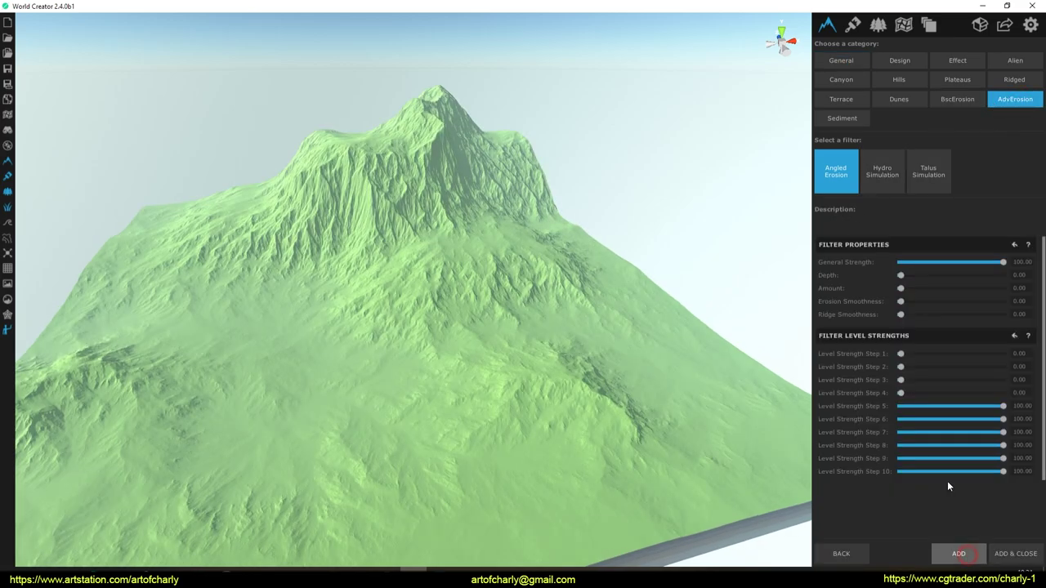
pyautogui.click(849, 553)
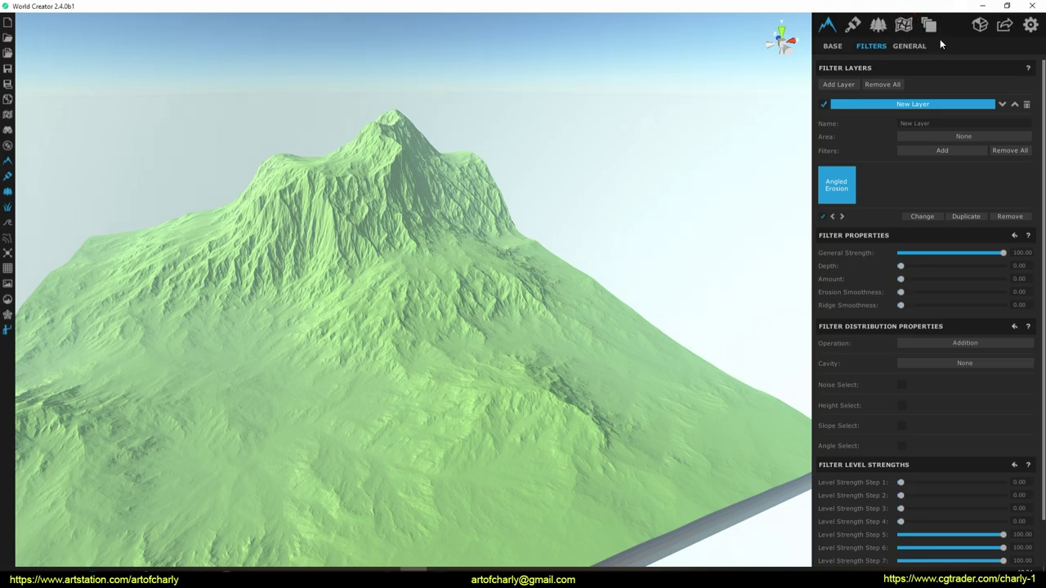
pyautogui.click(928, 24)
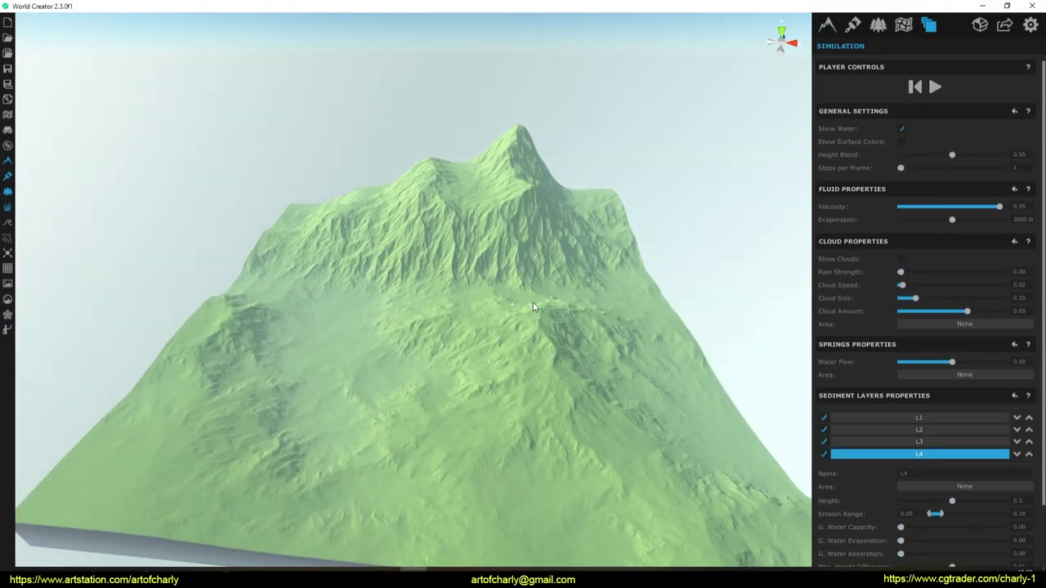
# Start the sediment simulation and zoom the viewport in toward the mountain.
pyautogui.click(926, 78)
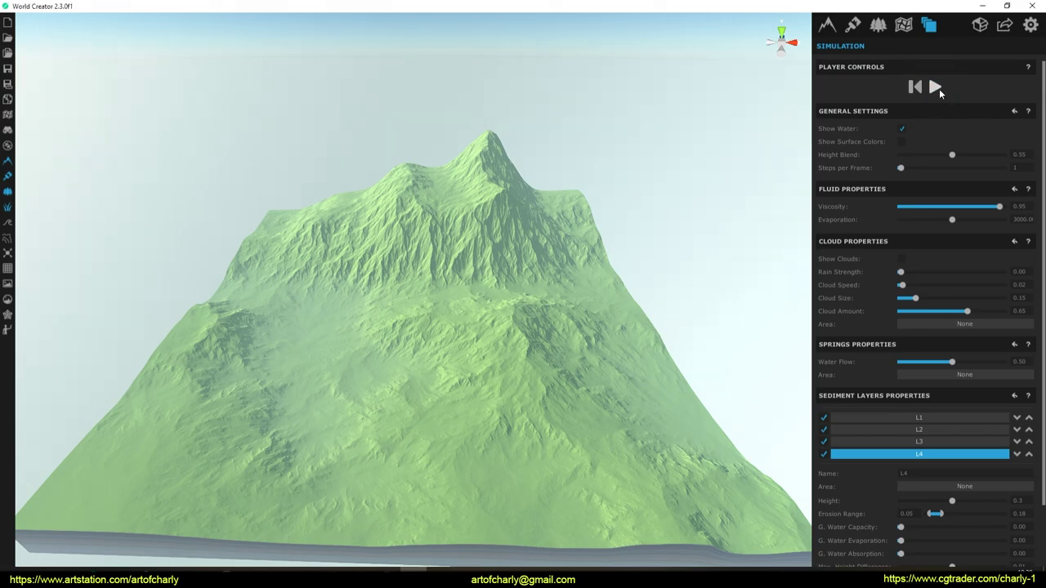
pyautogui.click(936, 88)
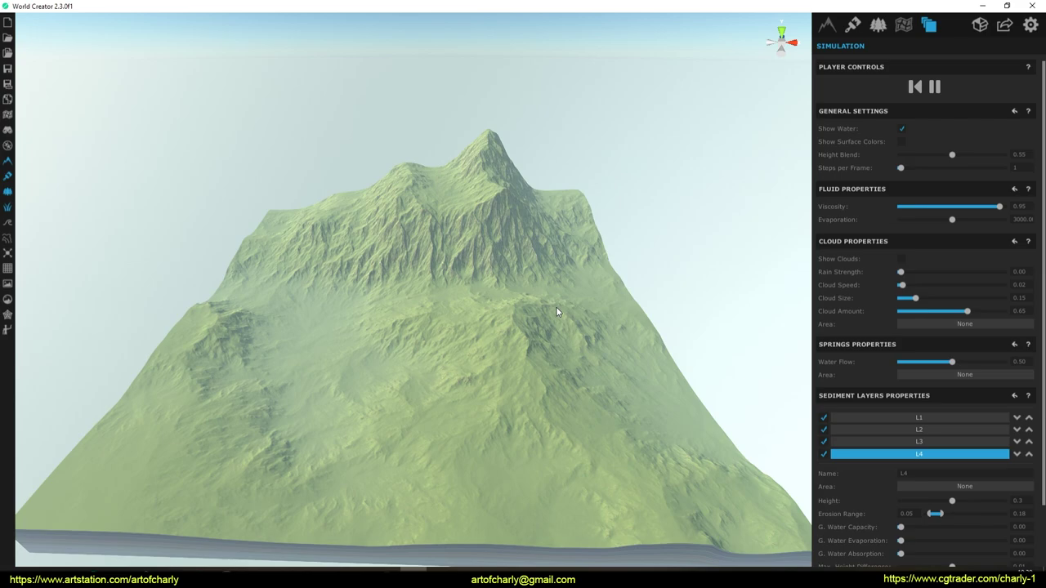
pyautogui.scroll(3, 443, 369)
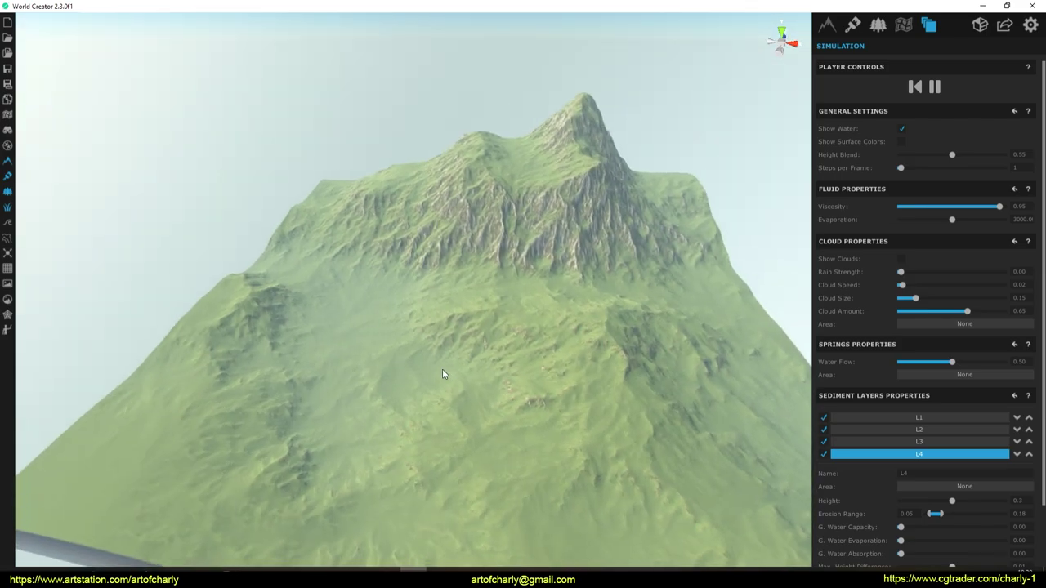
pyautogui.scroll(2, 468, 357)
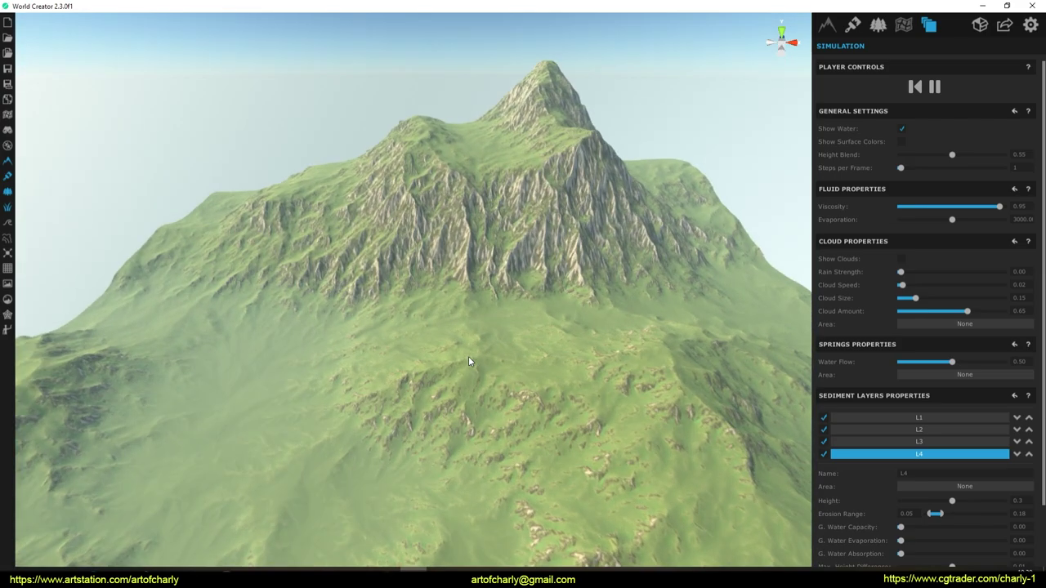
pyautogui.scroll(2, 468, 361)
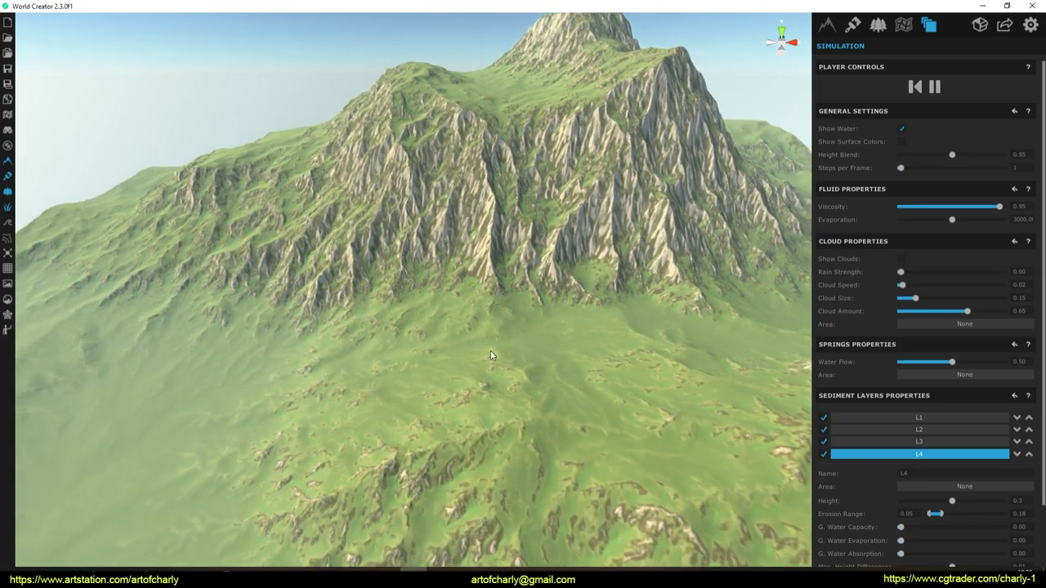
pyautogui.scroll(2, 479, 355)
pyautogui.scroll(2, 504, 353)
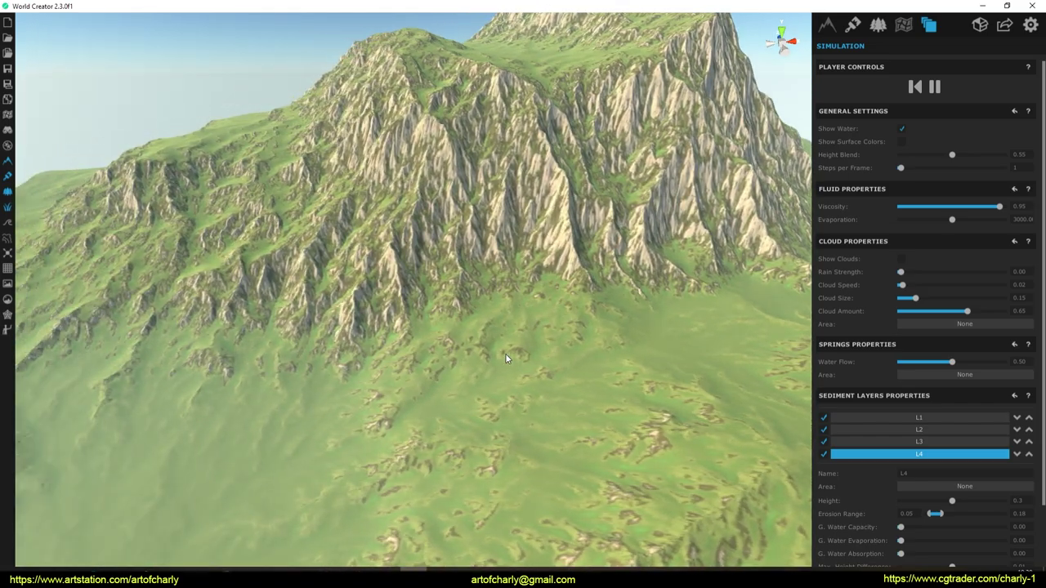
pyautogui.scroll(2, 505, 353)
pyautogui.scroll(-5, 503, 378)
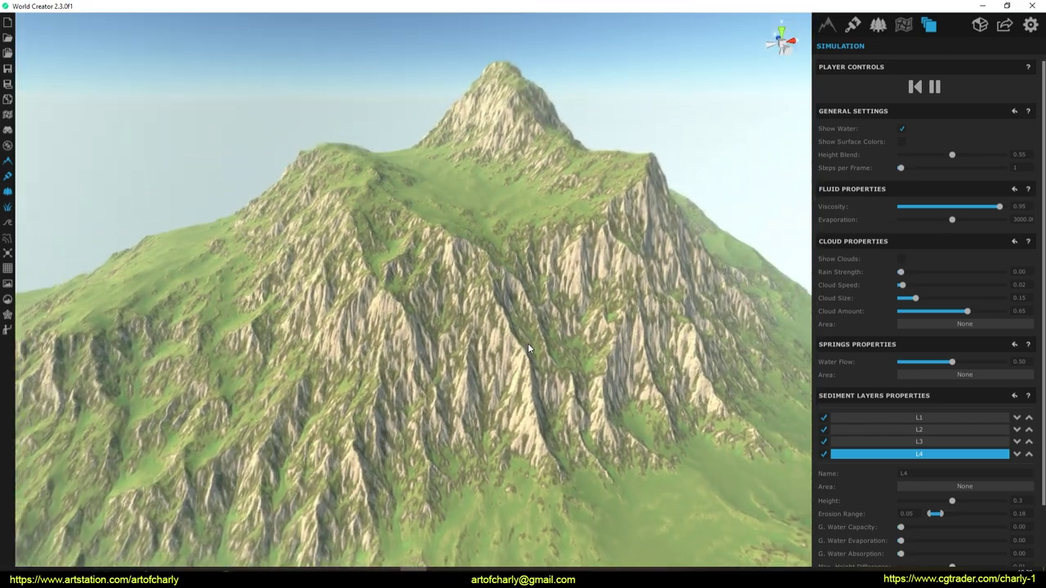
pyautogui.scroll(3, 528, 343)
pyautogui.scroll(2, 458, 365)
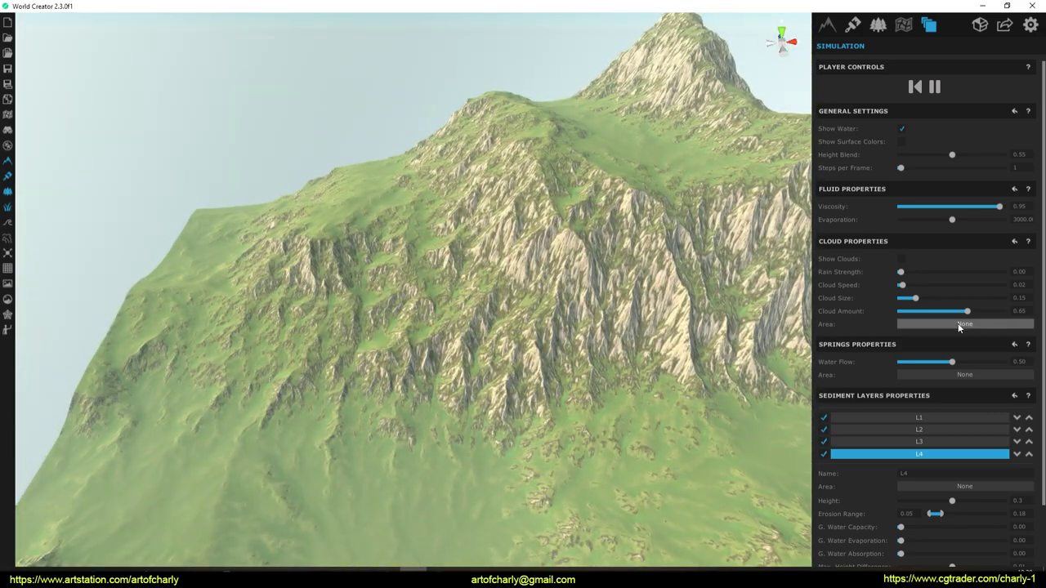
pyautogui.scroll(-2, 854, 479)
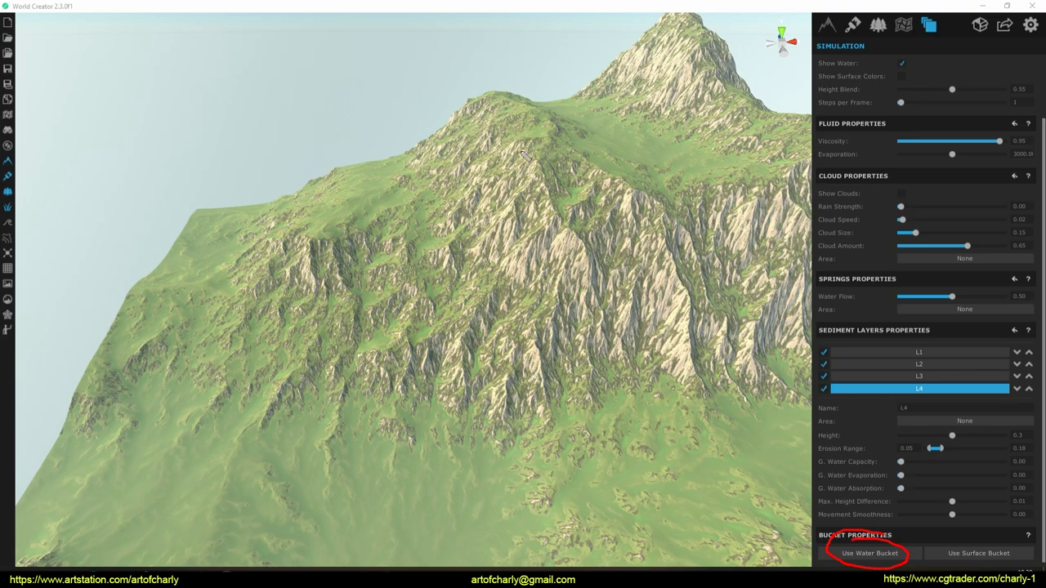
# Pour water with a 27.86-radius bucket along the upper rock ridge of the mountain.
pyautogui.moveTo(418, 147); pyautogui.dragTo(400, 282)
pyautogui.moveTo(547, 419)
pyautogui.mouseDown()
pyautogui.moveTo(692, 255)
pyautogui.moveTo(481, 98)
pyautogui.mouseUp()
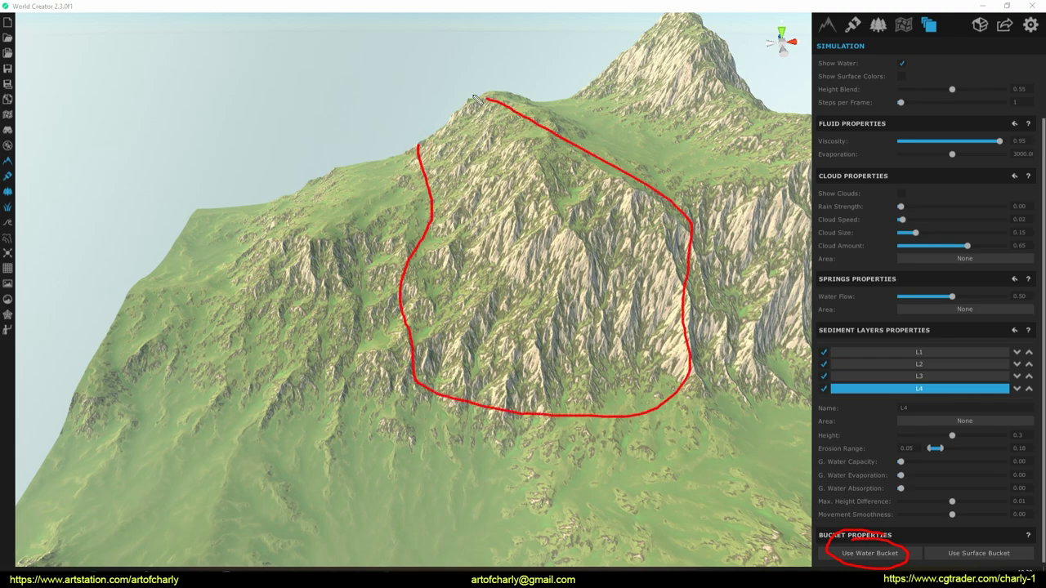
pyautogui.press('Escape')
pyautogui.click(869, 554)
pyautogui.scroll(-1, 889, 513)
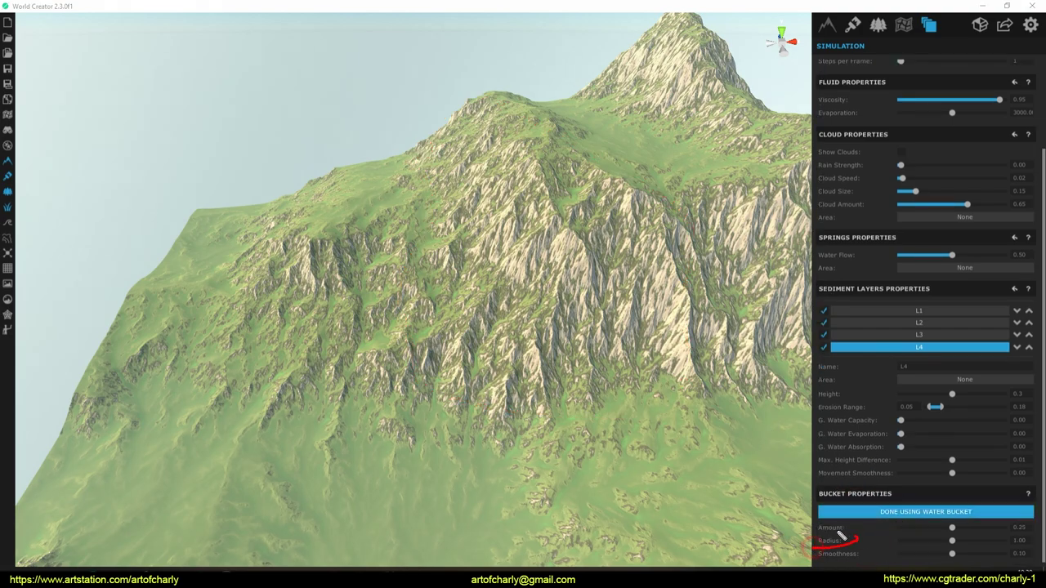
pyautogui.press('Escape')
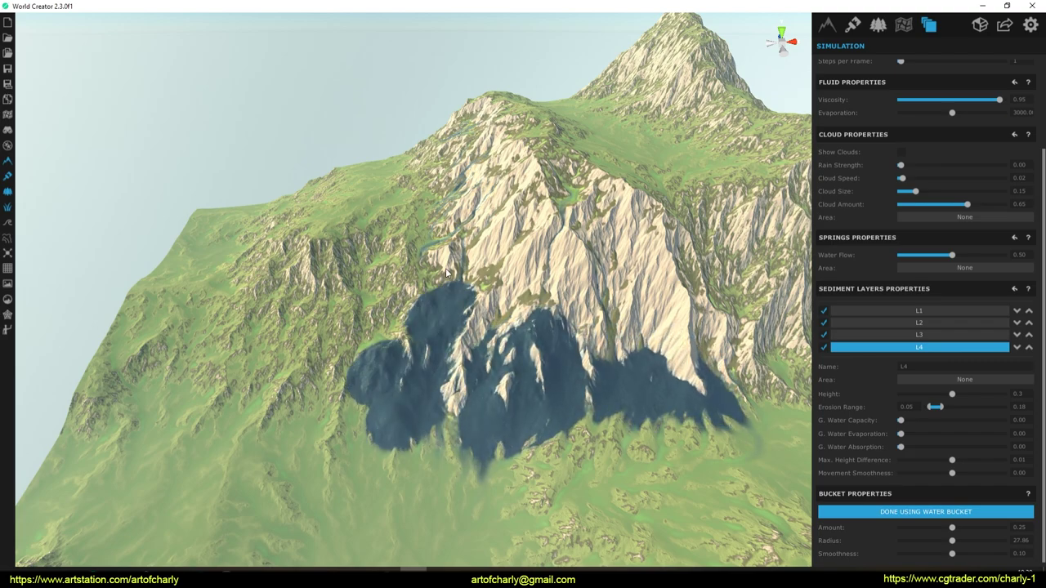
pyautogui.moveTo(206, 264)
pyautogui.mouseDown()
pyautogui.moveTo(424, 166)
pyautogui.moveTo(591, 300)
pyautogui.mouseUp()
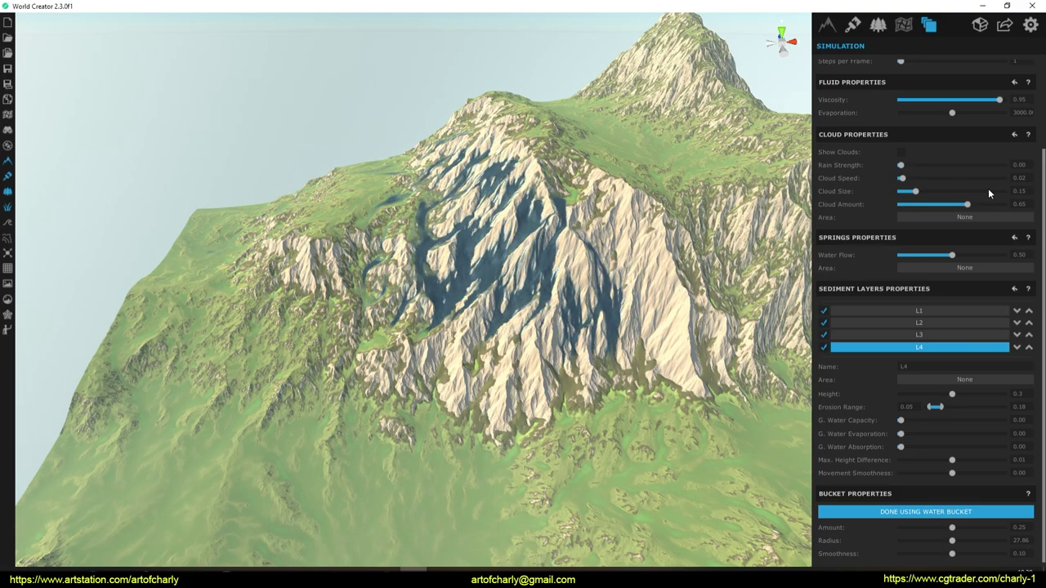
pyautogui.scroll(3, 932, 196)
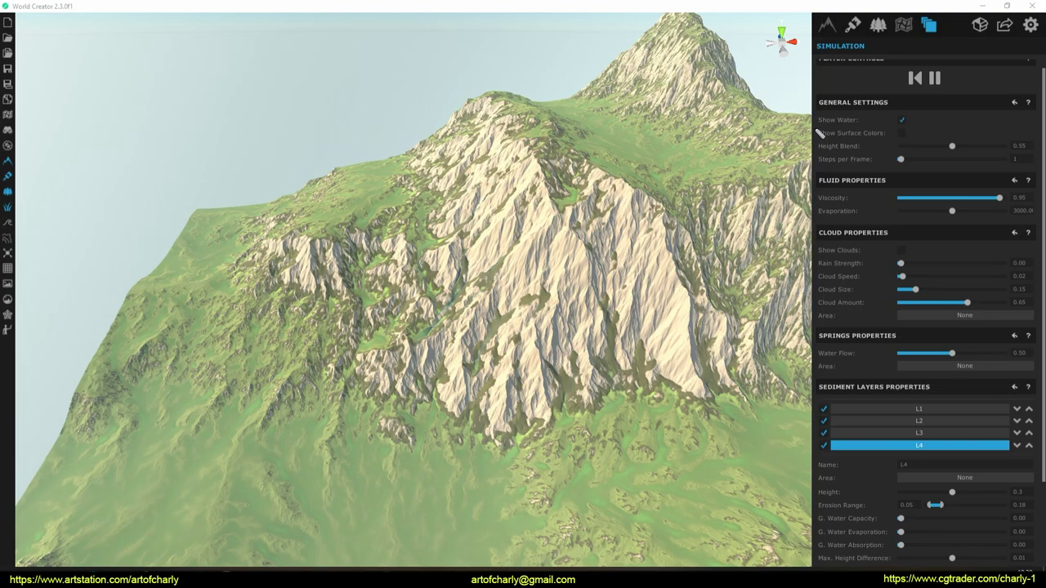
# Orbit and zoom the camera in close to the green plains below the mountain.
pyautogui.moveTo(529, 272)
pyautogui.mouseDown(button='right')
pyautogui.moveTo(466, 292)
pyautogui.moveTo(424, 367)
pyautogui.mouseUp(button='right')
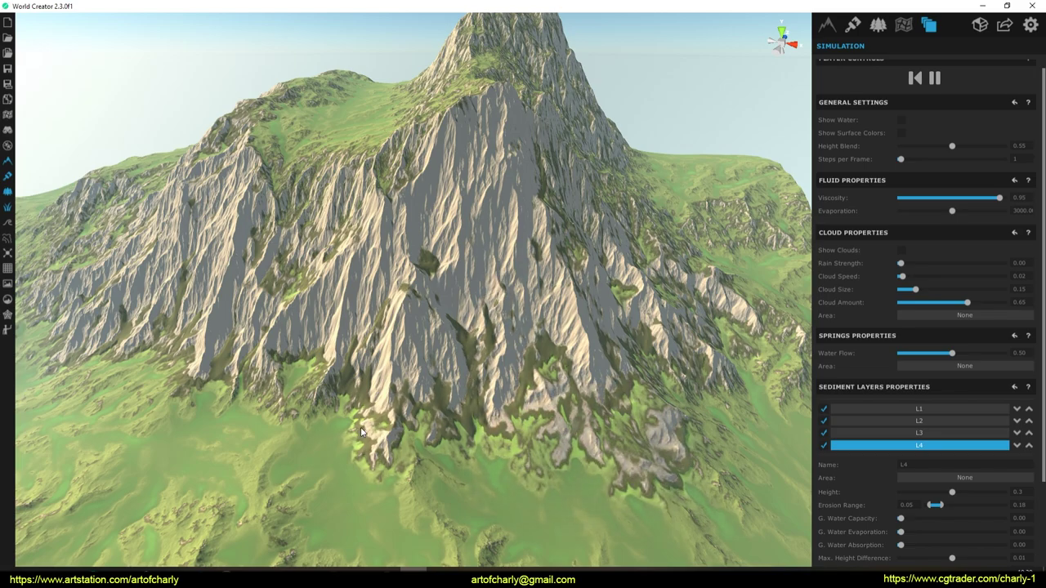
pyautogui.moveTo(380, 412)
pyautogui.mouseDown(button='middle')
pyautogui.moveTo(405, 357)
pyautogui.moveTo(493, 390)
pyautogui.moveTo(479, 210)
pyautogui.moveTo(530, 296)
pyautogui.moveTo(463, 203)
pyautogui.mouseUp(button='middle')
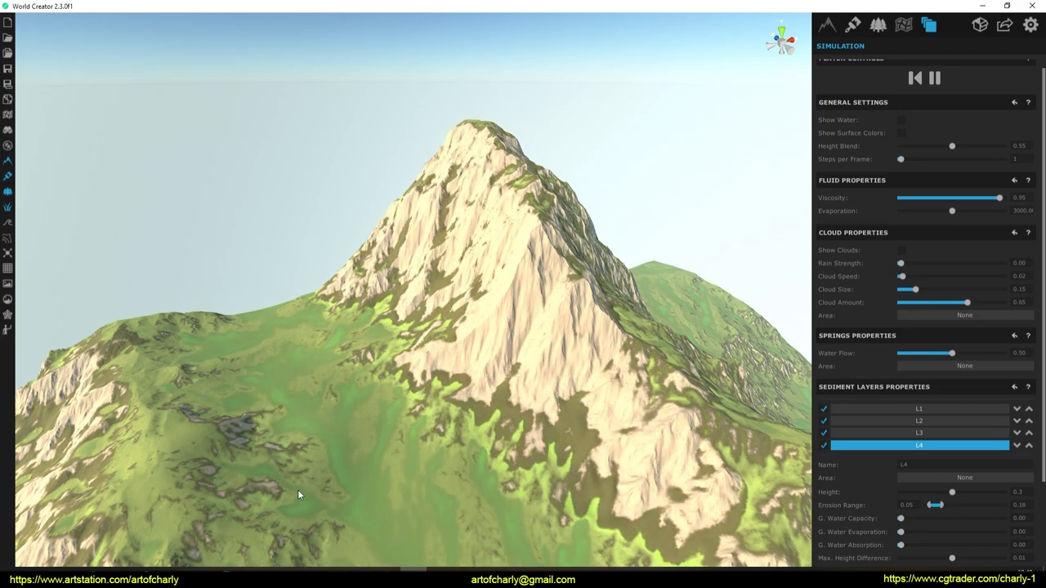
pyautogui.moveTo(495, 372)
pyautogui.mouseDown(button='middle')
pyautogui.moveTo(24, 419)
pyautogui.moveTo(212, 396)
pyautogui.moveTo(65, 389)
pyautogui.moveTo(455, 241)
pyautogui.mouseUp(button='middle')
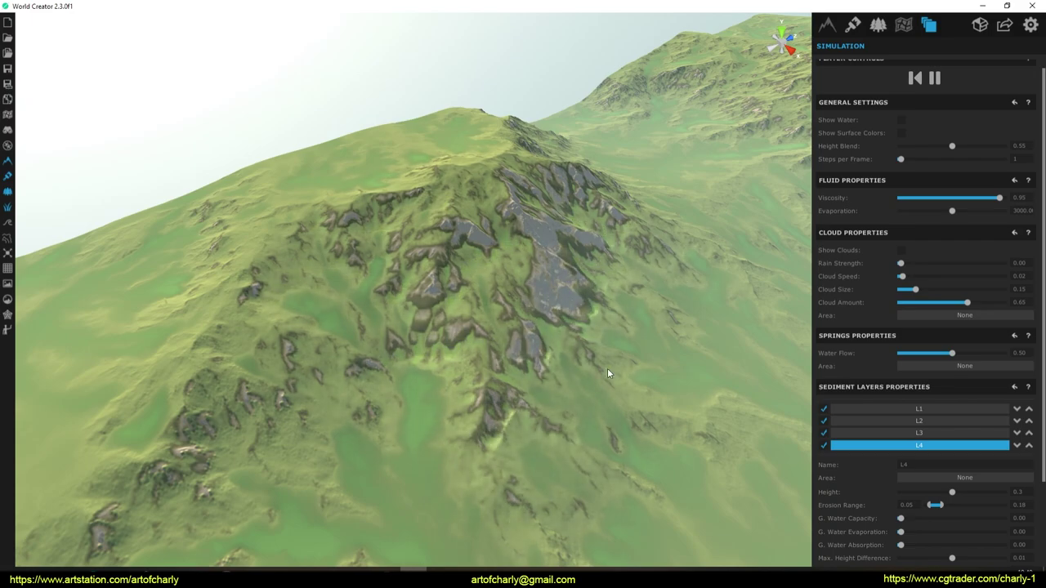
pyautogui.moveTo(424, 319)
pyautogui.mouseDown(button='middle')
pyautogui.moveTo(619, 296)
pyautogui.moveTo(691, 277)
pyautogui.moveTo(655, 244)
pyautogui.moveTo(620, 246)
pyautogui.mouseUp(button='middle')
pyautogui.moveTo(605, 182)
pyautogui.mouseDown()
pyautogui.moveTo(302, 266)
pyautogui.moveTo(470, 187)
pyautogui.mouseUp()
pyautogui.scroll(5, 544, 318)
pyautogui.moveTo(455, 378)
pyautogui.mouseDown(button='middle')
pyautogui.moveTo(317, 292)
pyautogui.moveTo(307, 309)
pyautogui.moveTo(330, 324)
pyautogui.moveTo(441, 208)
pyautogui.mouseUp(button='middle')
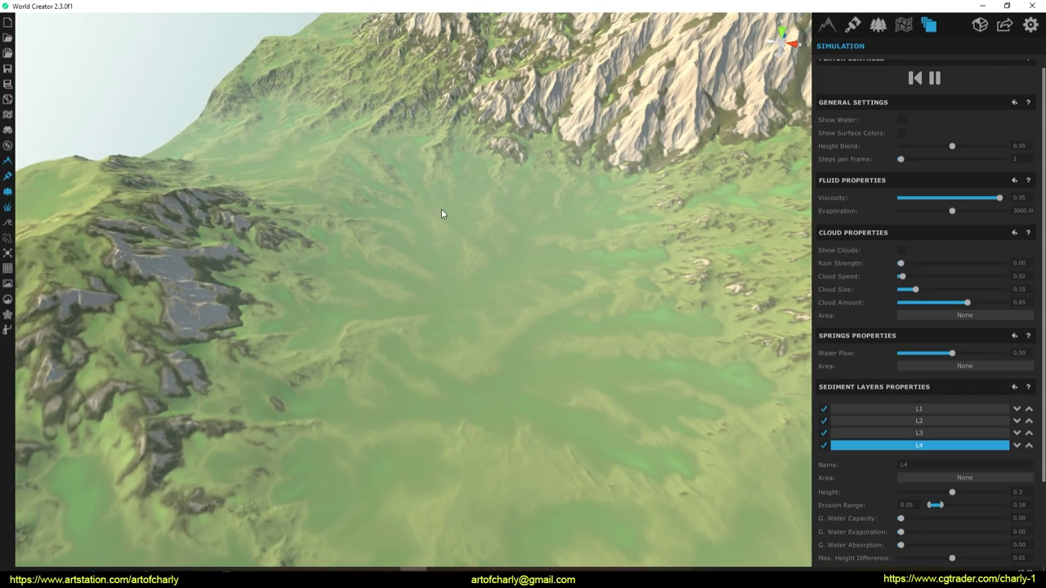
# Deposit smooth sediment across the lower plain and along the rocky hillside.
pyautogui.moveTo(402, 194)
pyautogui.mouseDown()
pyautogui.moveTo(576, 365)
pyautogui.moveTo(505, 288)
pyautogui.moveTo(496, 380)
pyautogui.mouseUp()
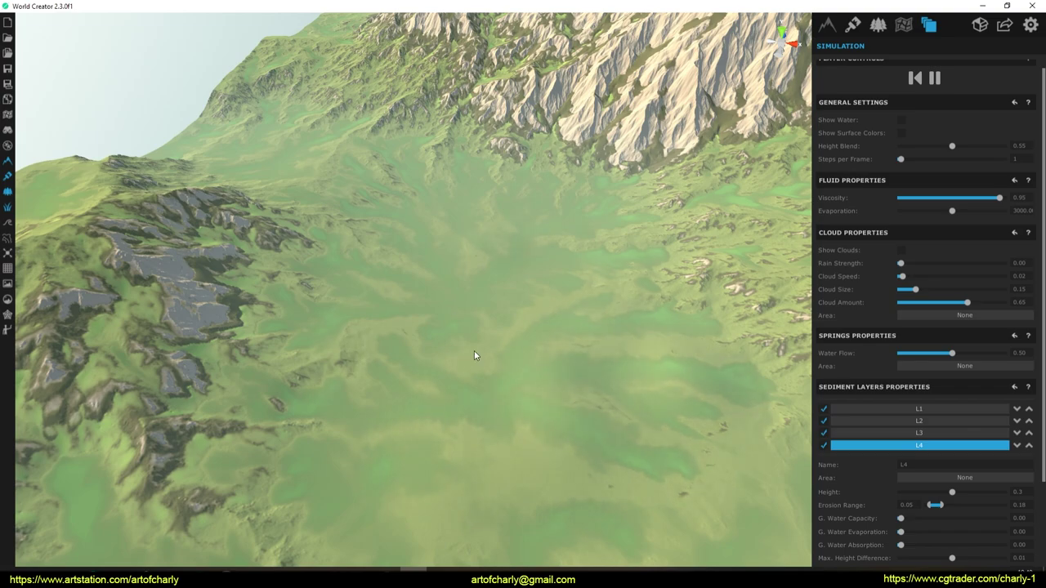
pyautogui.moveTo(403, 265)
pyautogui.mouseDown()
pyautogui.moveTo(609, 440)
pyautogui.moveTo(357, 495)
pyautogui.mouseUp()
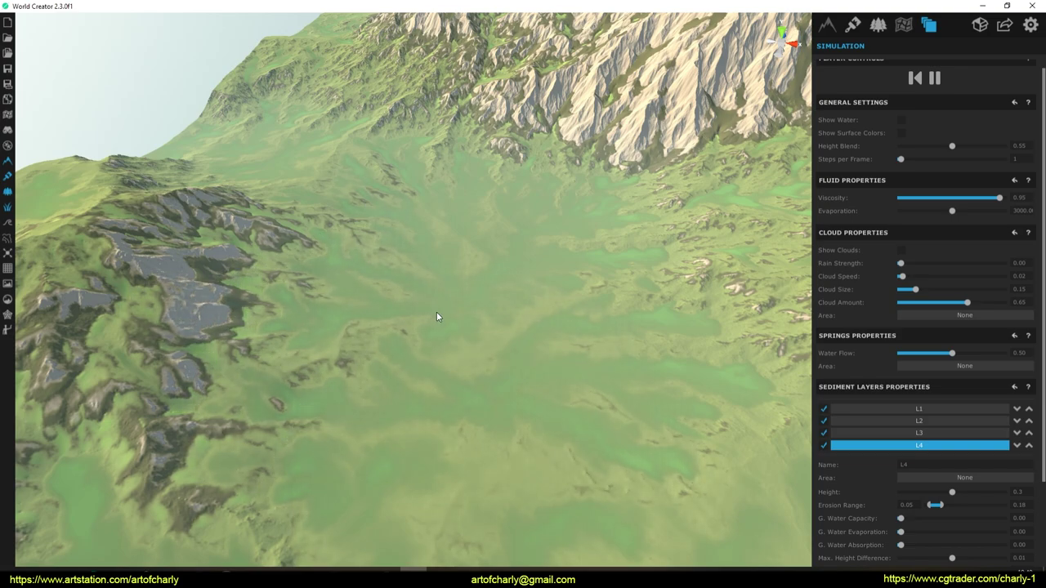
pyautogui.moveTo(448, 169); pyautogui.dragTo(528, 129)
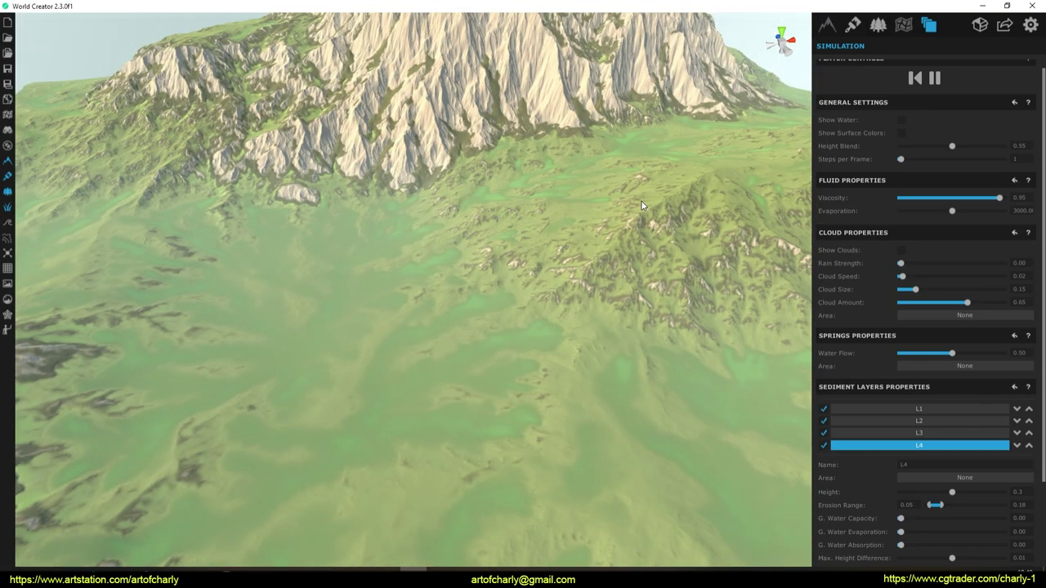
pyautogui.moveTo(459, 203); pyautogui.dragTo(497, 161)
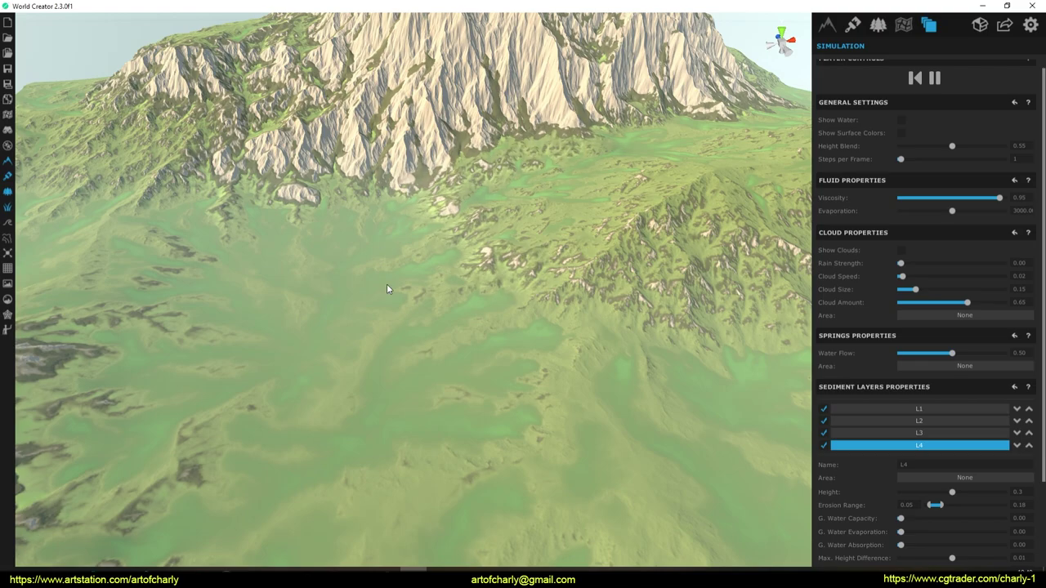
# Frame the mountain and horizon again, then bring up the export settings.
pyautogui.moveTo(397, 324); pyautogui.dragTo(519, 329, button='right')
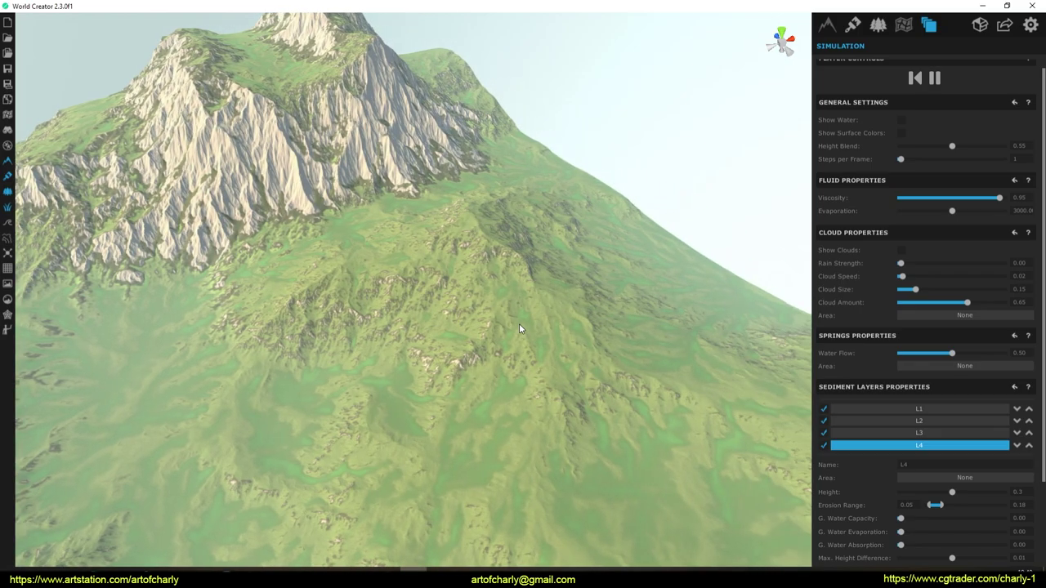
pyautogui.scroll(5, 519, 329)
pyautogui.moveTo(518, 329)
pyautogui.mouseDown(button='right')
pyautogui.moveTo(317, 307)
pyautogui.moveTo(411, 251)
pyautogui.moveTo(136, 281)
pyautogui.moveTo(187, 300)
pyautogui.moveTo(482, 325)
pyautogui.mouseUp(button='right')
pyautogui.press('w')
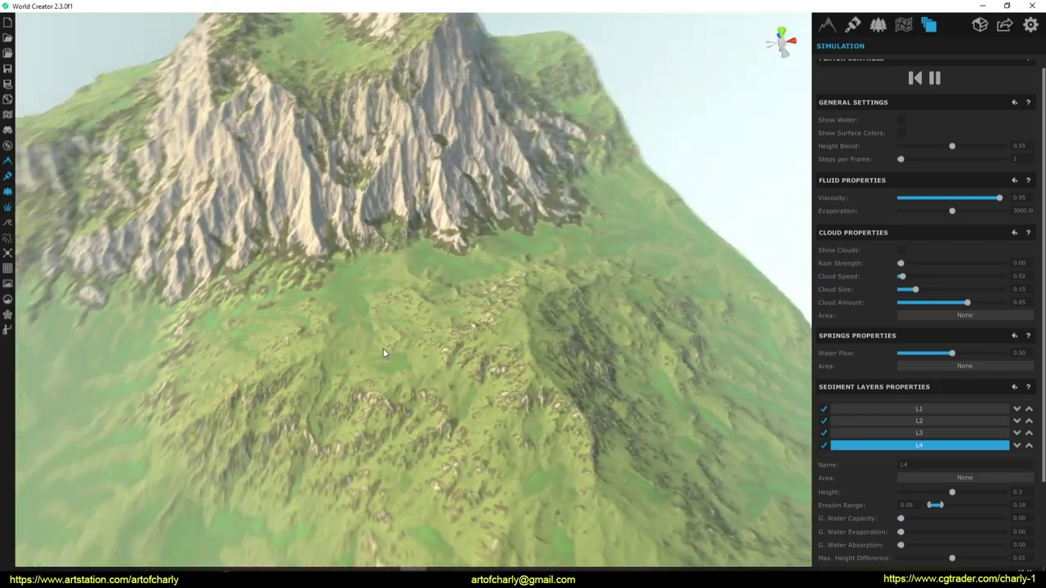
pyautogui.moveTo(478, 326)
pyautogui.mouseDown(button='right')
pyautogui.moveTo(329, 363)
pyautogui.moveTo(385, 385)
pyautogui.moveTo(630, 392)
pyautogui.moveTo(389, 341)
pyautogui.moveTo(384, 288)
pyautogui.mouseUp(button='right')
pyautogui.press('s')
pyautogui.press('w')
pyautogui.press('s')
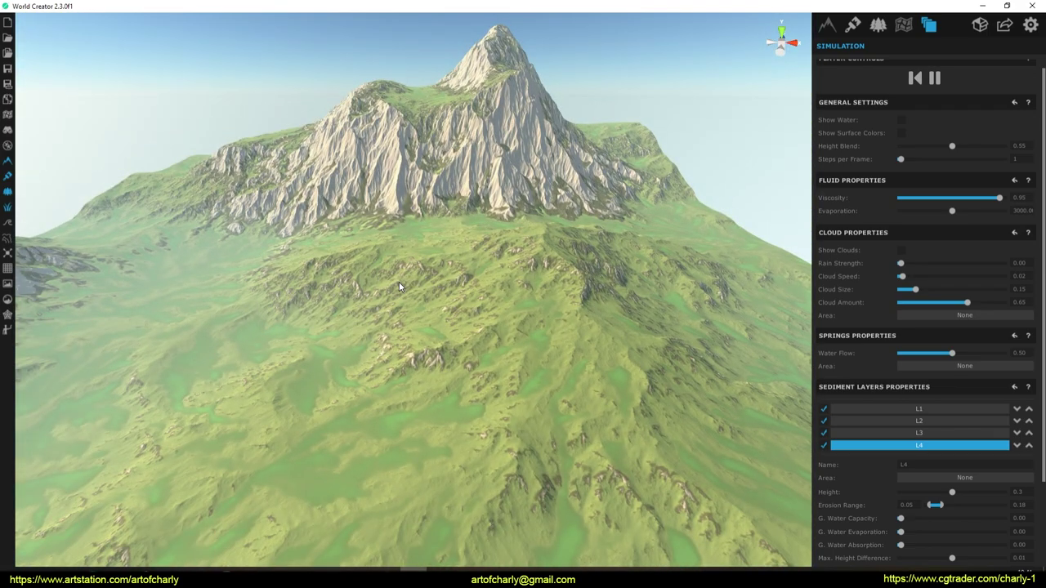
pyautogui.click(1005, 27)
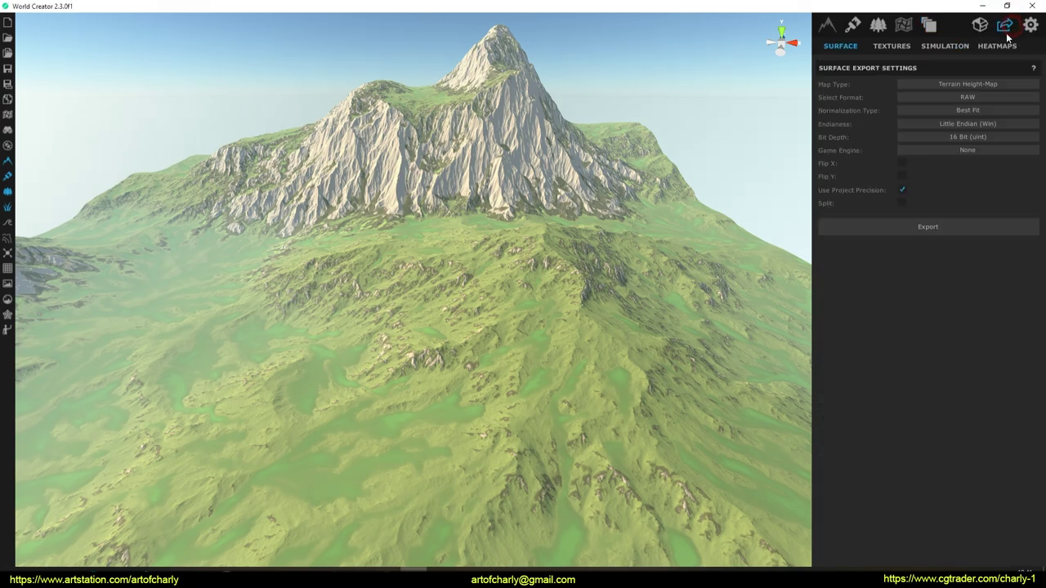
# Set the texture export map type to Color Map.
pyautogui.click(884, 46)
pyautogui.click(962, 82)
pyautogui.click(961, 105)
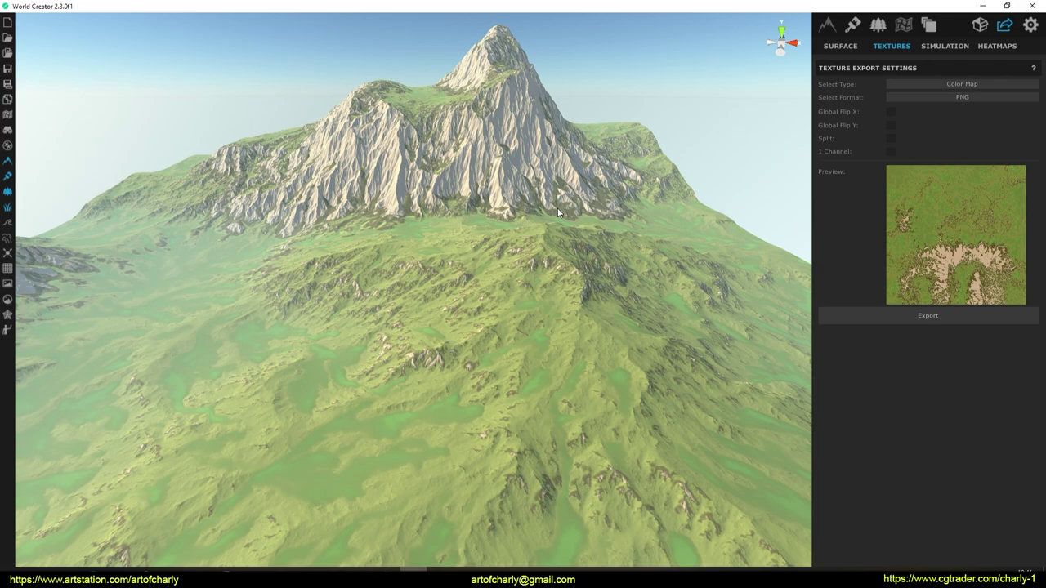
pyautogui.scroll(1, 557, 209)
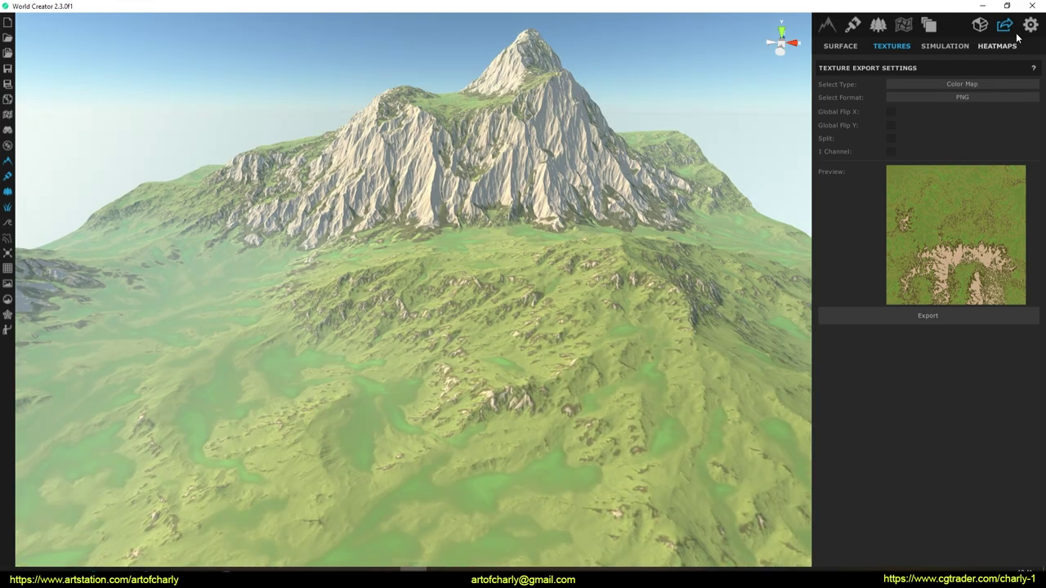
# Set the heatmap export type to Textures for layers L1–L4.
pyautogui.click(1003, 49)
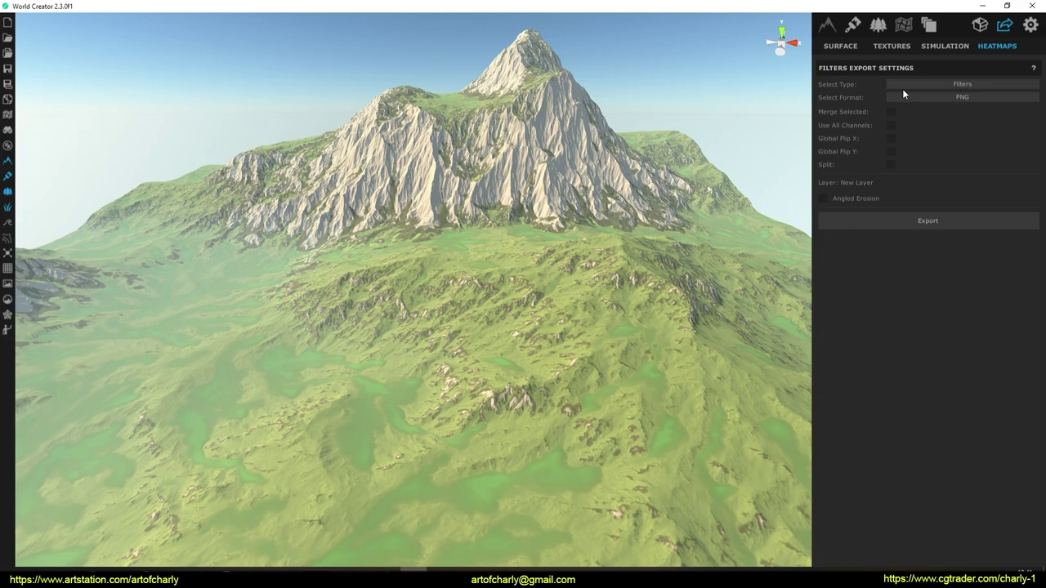
pyautogui.click(946, 81)
pyautogui.click(965, 105)
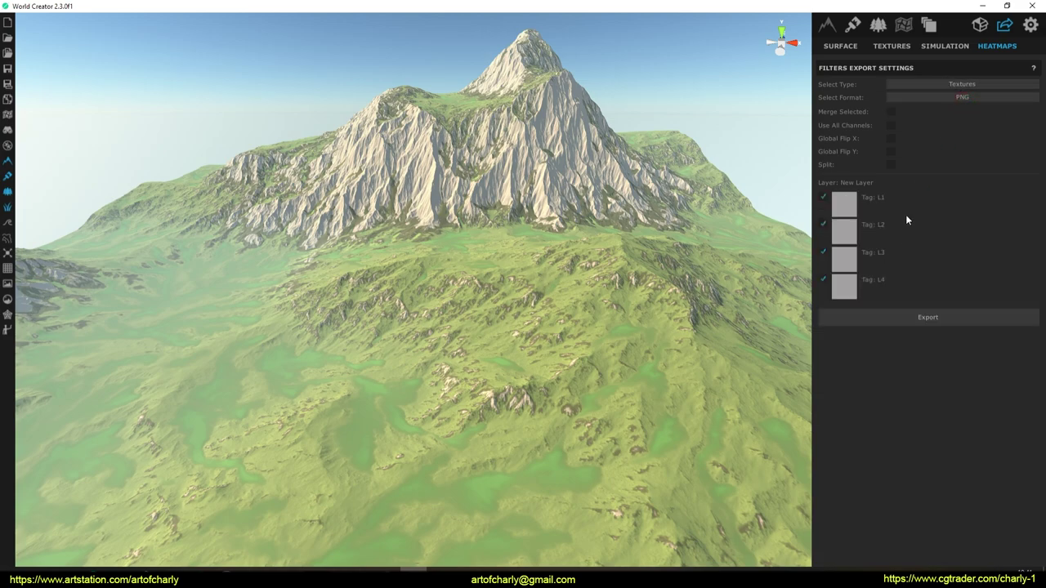
pyautogui.moveTo(905, 202); pyautogui.dragTo(899, 196)
pyautogui.press('Escape')
pyautogui.moveTo(631, 287)
pyautogui.mouseDown()
pyautogui.moveTo(545, 295)
pyautogui.moveTo(556, 294)
pyautogui.mouseUp()
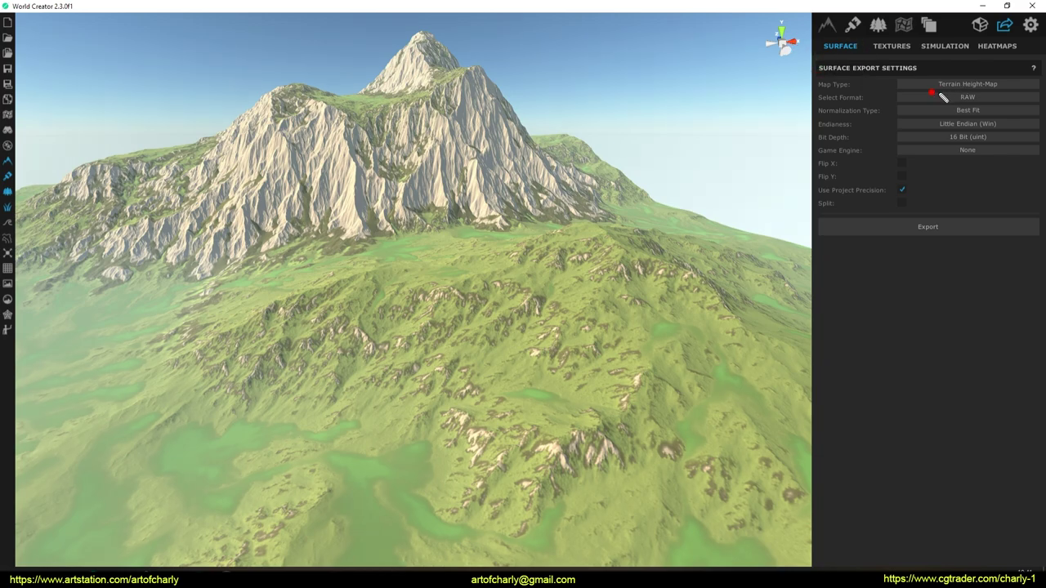
# Target Unreal, export the terrain height map, then export heatmap layers L1–L4 as PNG.
pyautogui.moveTo(815, 158); pyautogui.dragTo(873, 152)
pyautogui.click(950, 154)
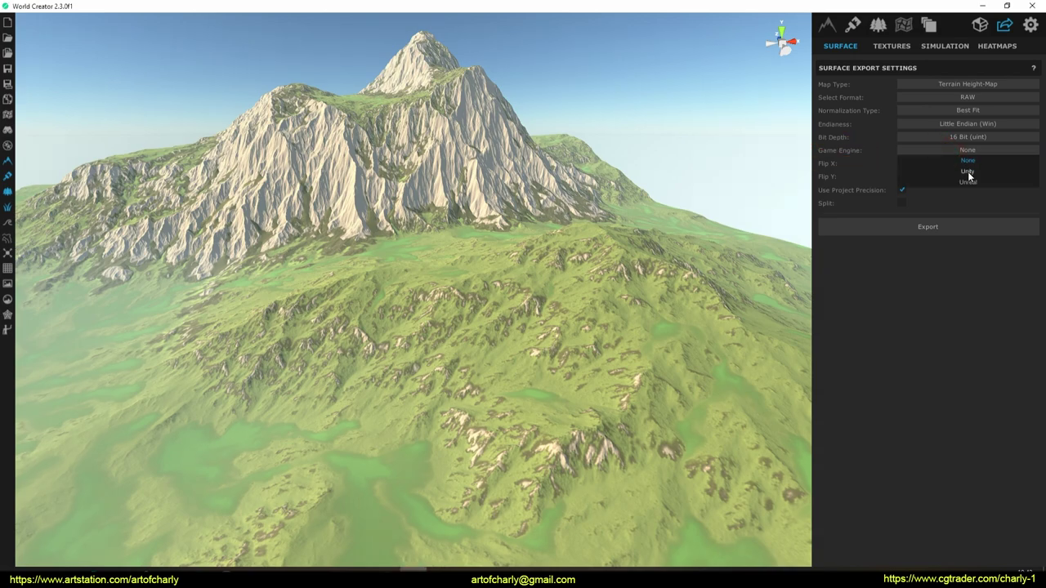
pyautogui.click(971, 180)
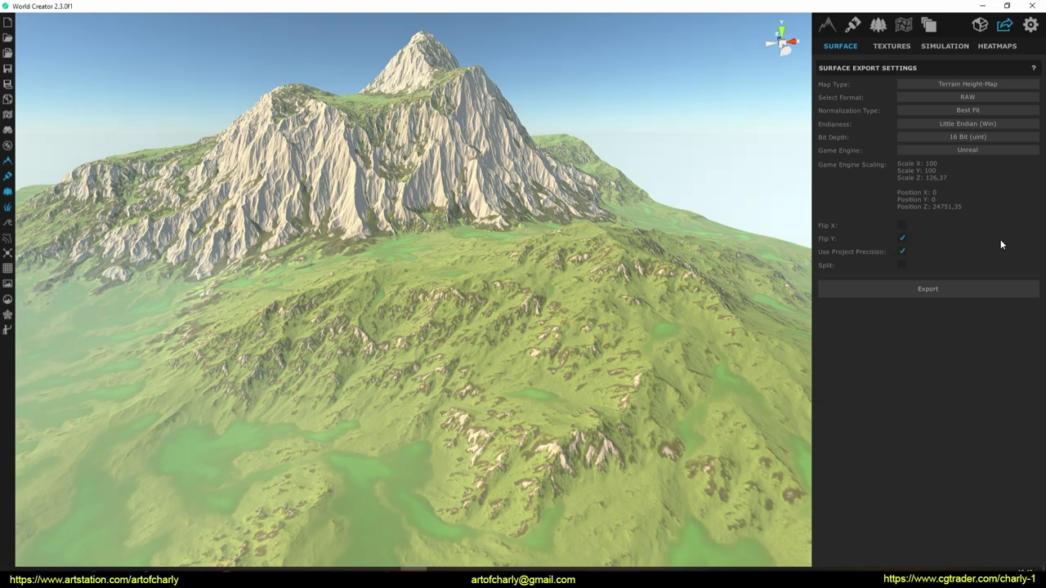
pyautogui.click(927, 289)
pyautogui.click(996, 46)
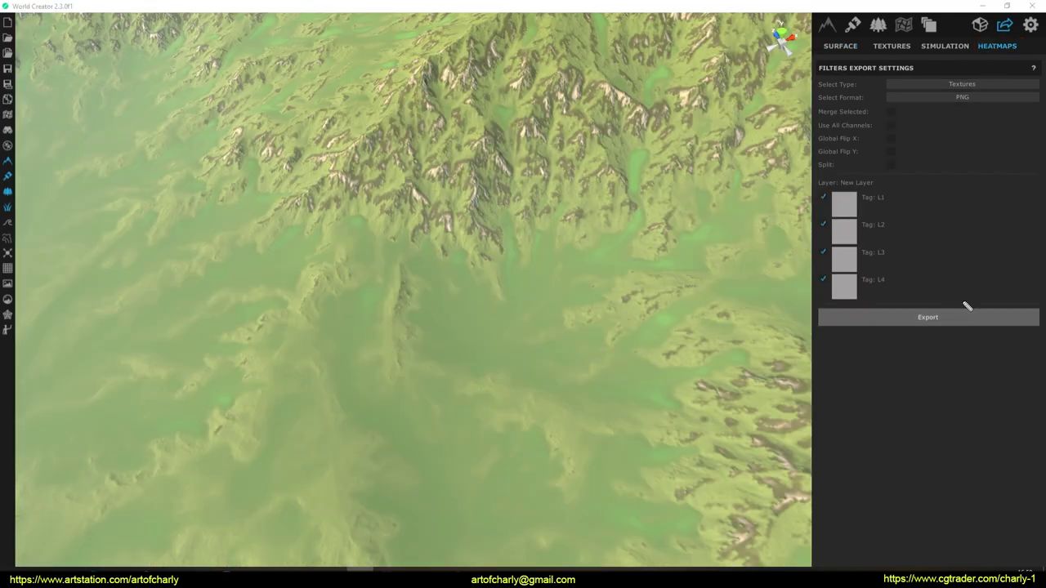
pyautogui.click(938, 317)
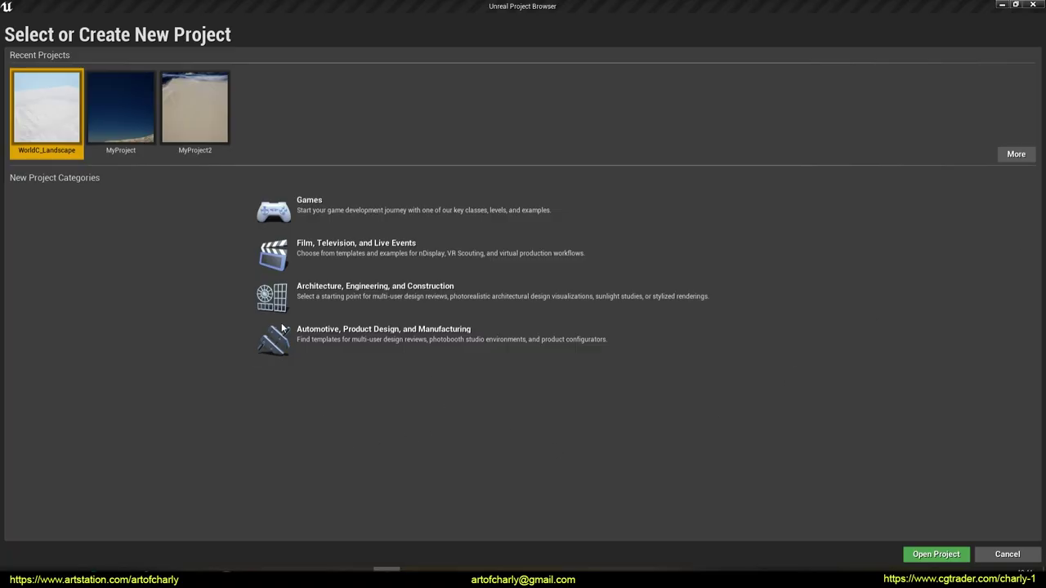
# Create a new Blank project MyProject3 from the Architecture category.
pyautogui.moveTo(252, 315); pyautogui.dragTo(423, 302)
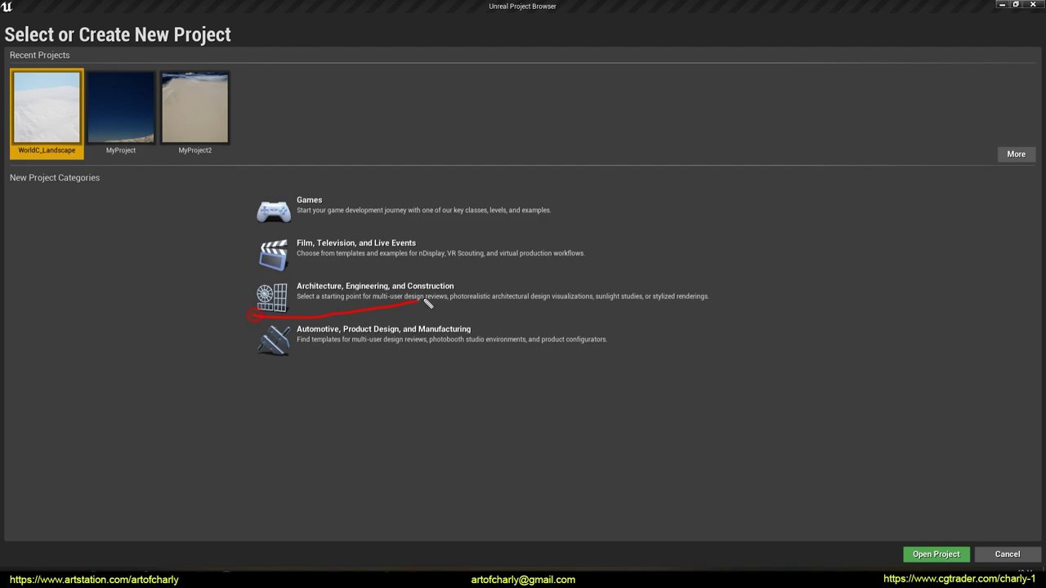
pyautogui.click(315, 298)
pyautogui.click(866, 554)
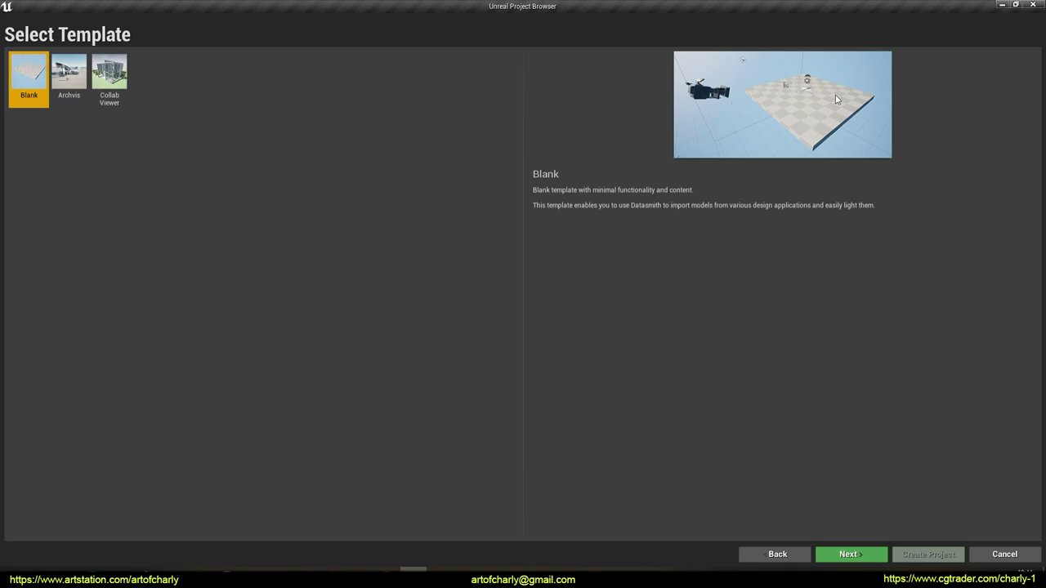
pyautogui.click(875, 557)
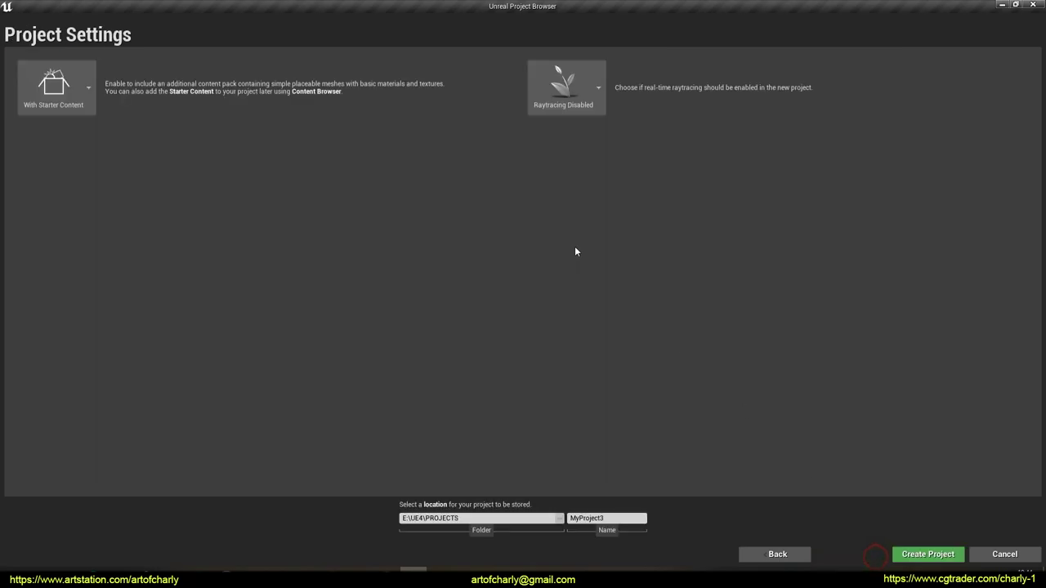
pyautogui.click(911, 558)
# Delete the template Floor actor and turn the view toward the sun.
pyautogui.click(529, 184)
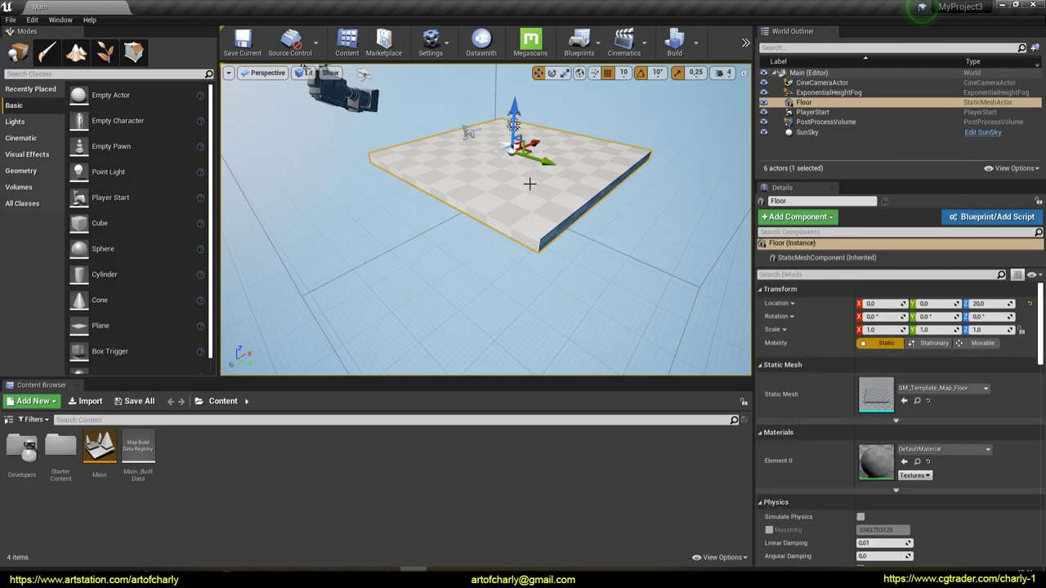
pyautogui.press('Delete')
pyautogui.moveTo(529, 184)
pyautogui.mouseDown(button='right')
pyautogui.moveTo(522, 131)
pyautogui.moveTo(523, 163)
pyautogui.mouseUp(button='right')
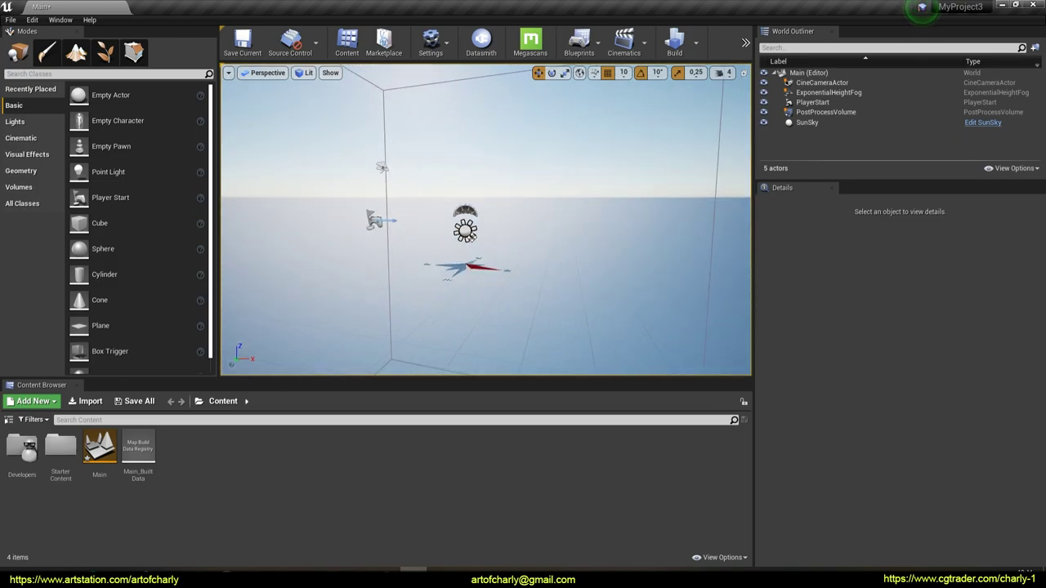
pyautogui.moveTo(587, 298); pyautogui.dragTo(527, 259, button='right')
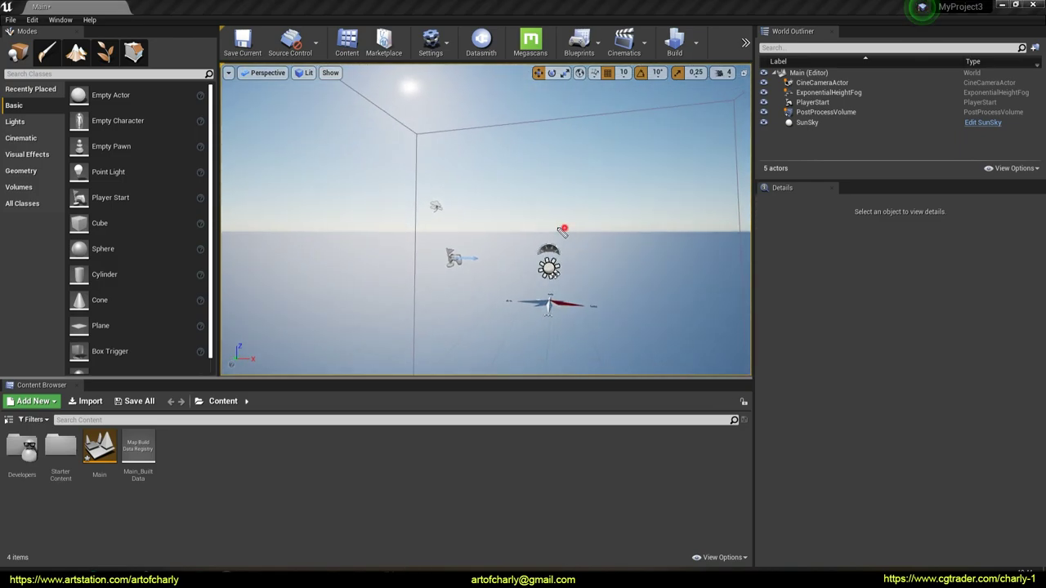
# Set the SunSky Time Zone to about -6.24 for daylight, then enter Landscape mode.
pyautogui.click(527, 259)
pyautogui.moveTo(527, 260); pyautogui.dragTo(816, 260, button='right')
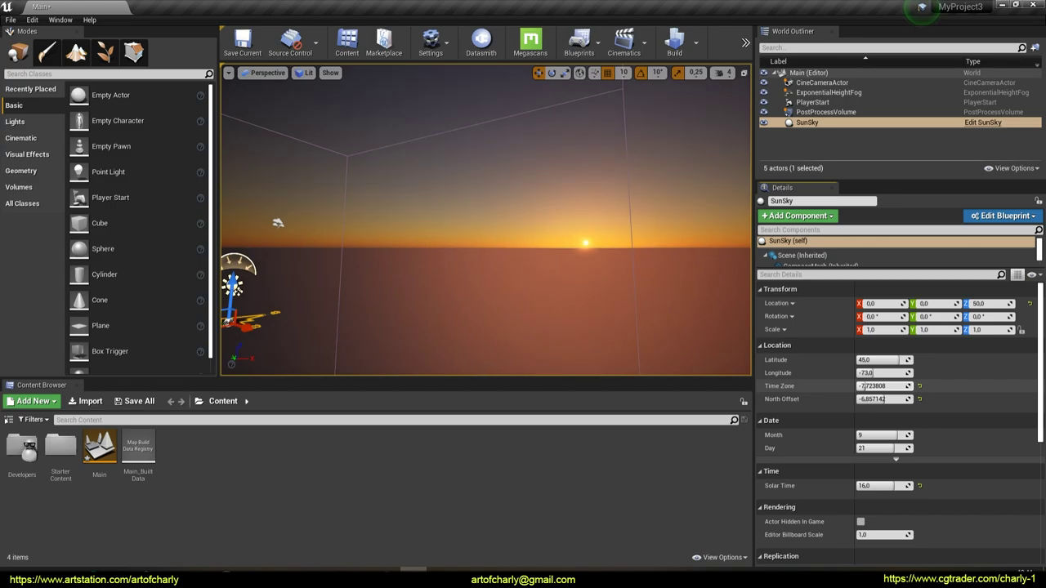
pyautogui.moveTo(864, 385); pyautogui.dragTo(864, 386)
pyautogui.press('f')
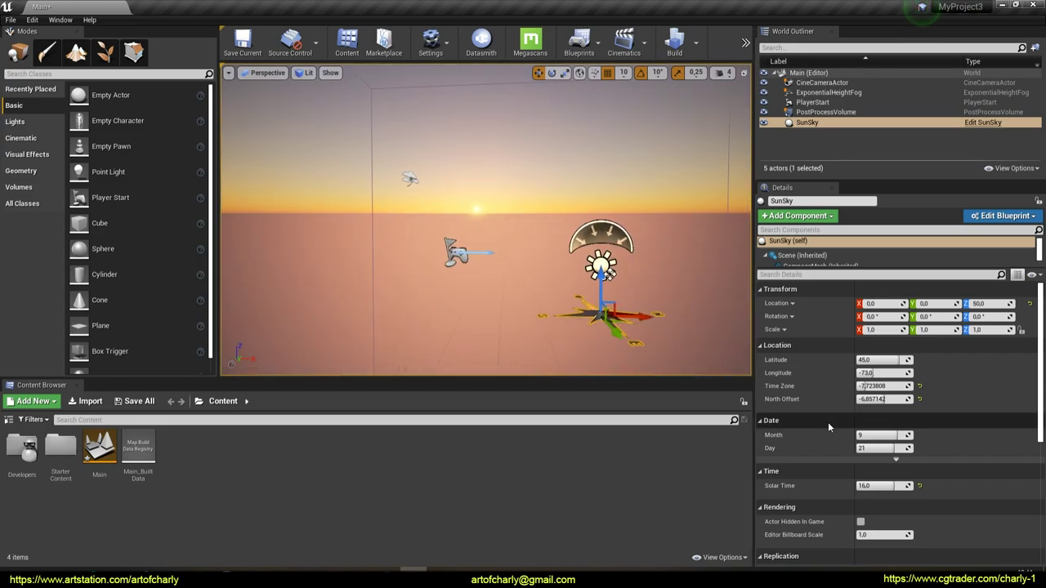
pyautogui.moveTo(865, 386); pyautogui.dragTo(865, 386)
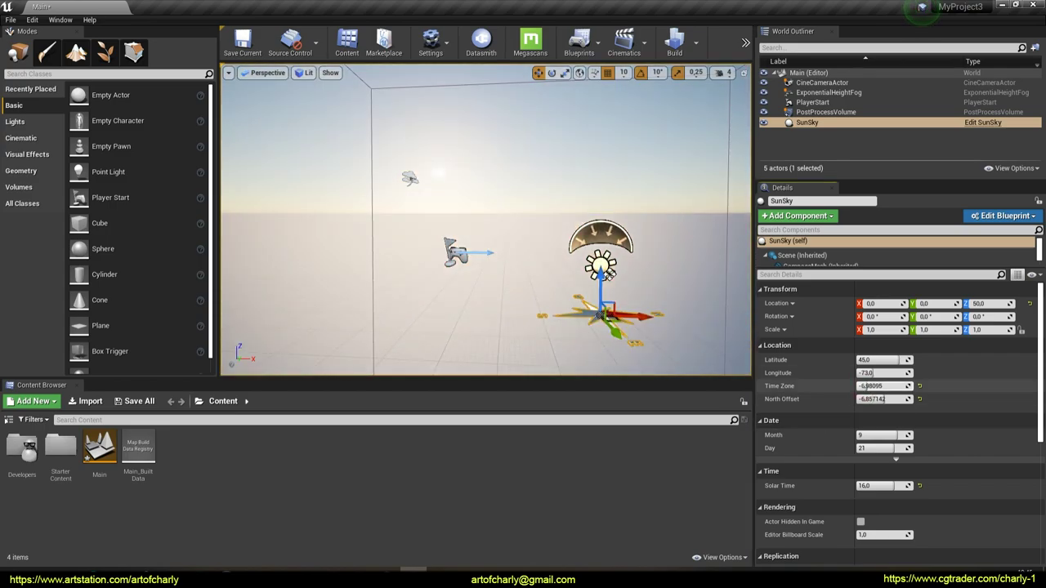
pyautogui.scroll(-3, 490, 221)
pyautogui.click(62, 41)
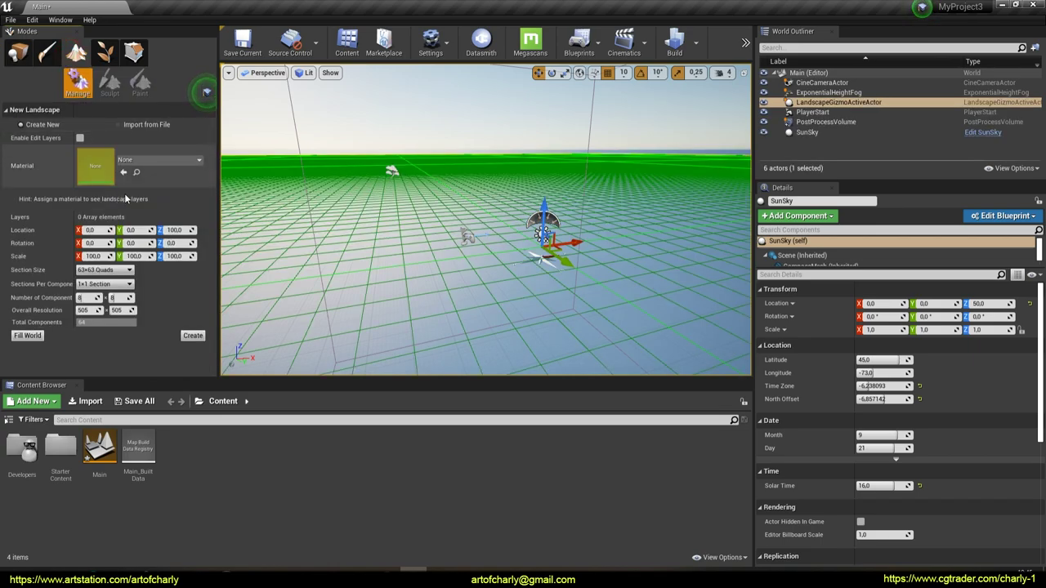
# Import the exported heightmap file as a 2017×2017 landscape via Import from File.
pyautogui.click(111, 131)
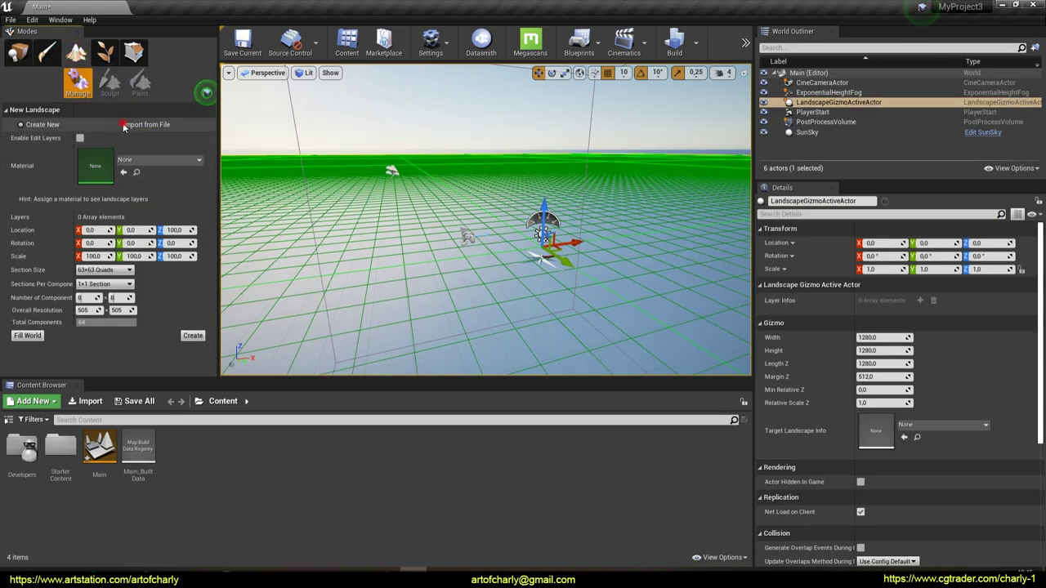
pyautogui.click(135, 124)
pyautogui.click(194, 154)
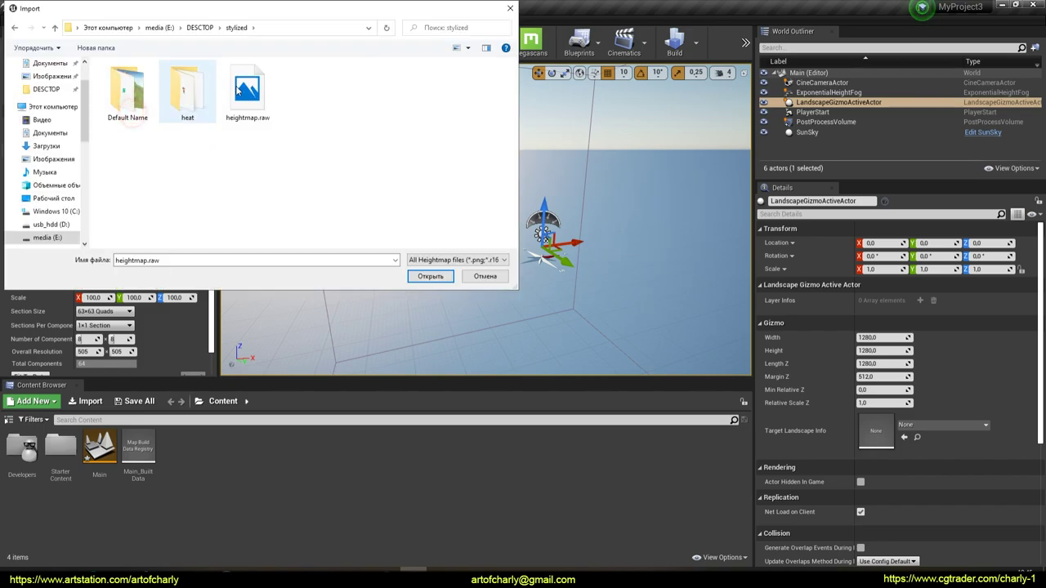
pyautogui.doubleClick(247, 91)
pyautogui.moveTo(482, 187); pyautogui.dragTo(482, 187, button='right')
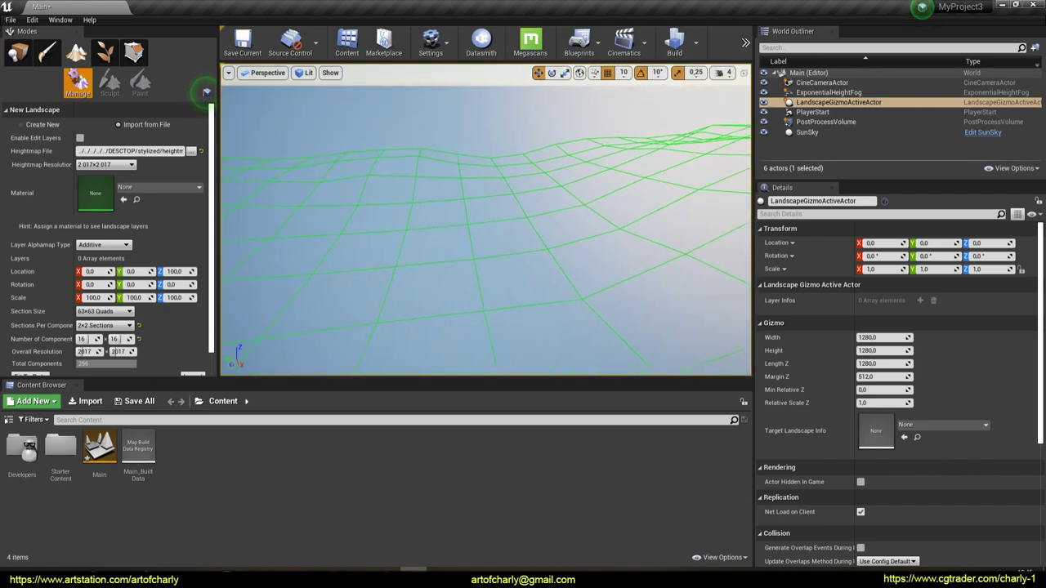
pyautogui.moveTo(543, 237); pyautogui.dragTo(544, 238, button='right')
pyautogui.moveTo(482, 187); pyautogui.dragTo(482, 187, button='right')
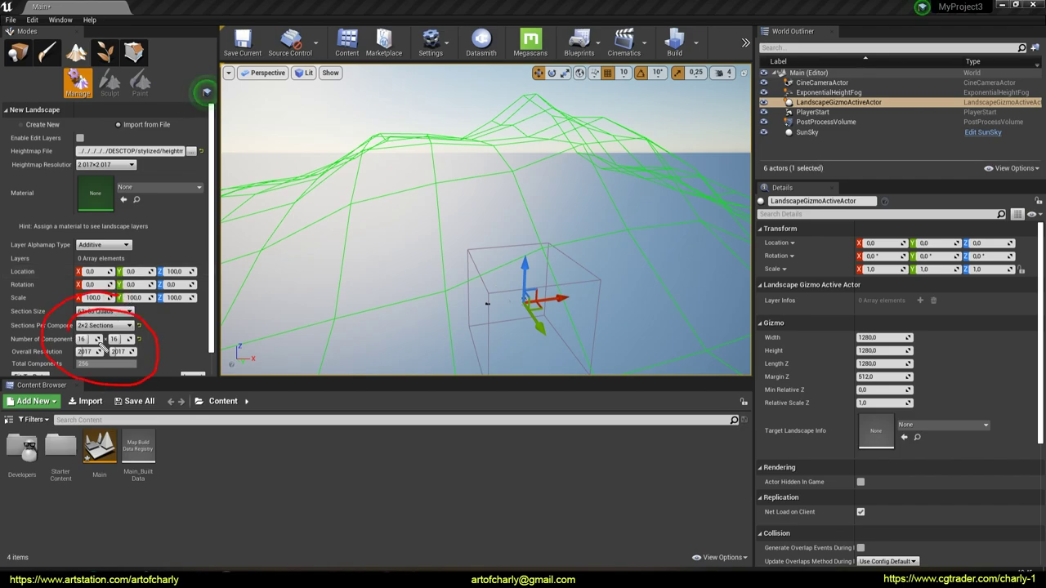
pyautogui.moveTo(367, 233); pyautogui.dragTo(367, 234, button='right')
pyautogui.scroll(-1, 193, 354)
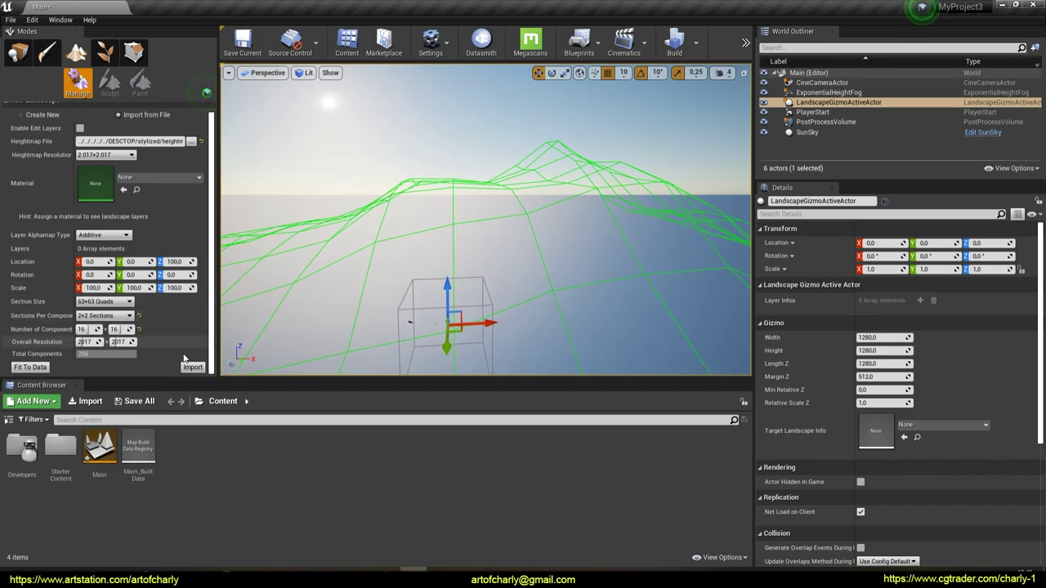
pyautogui.click(192, 368)
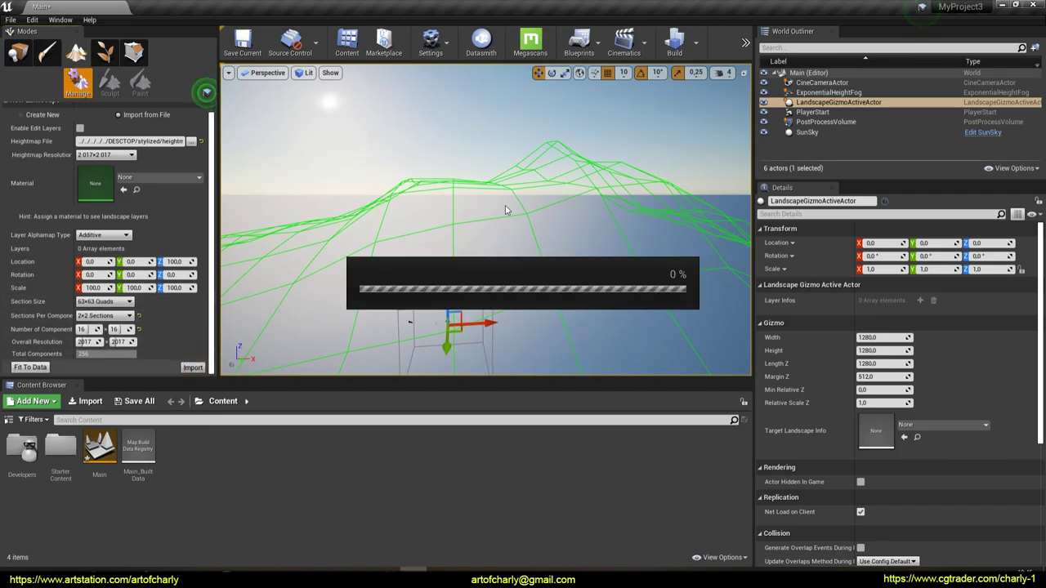
pyautogui.moveTo(492, 212); pyautogui.dragTo(485, 227, button='right')
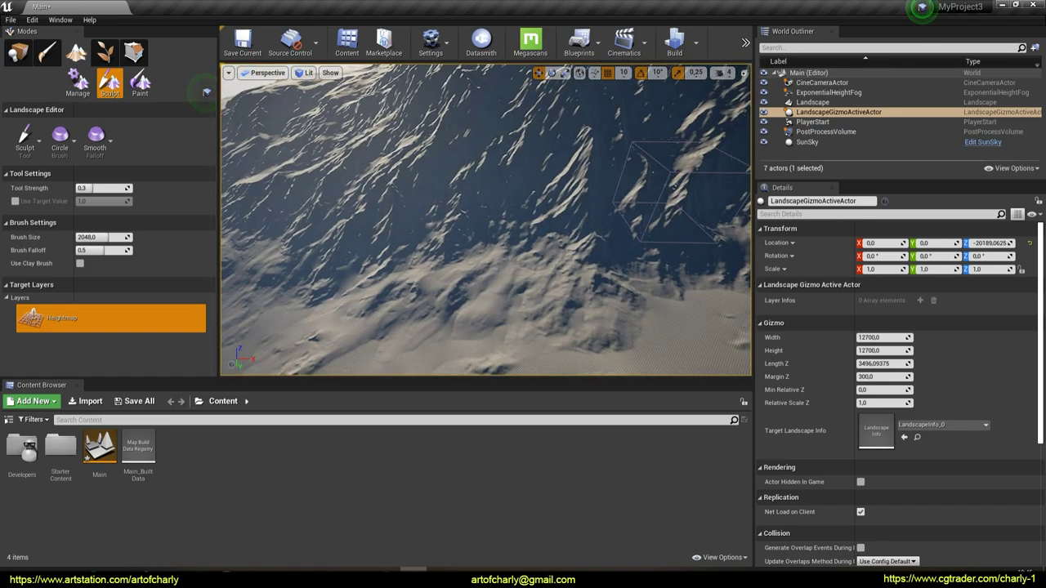
# Adjust the camera speed and fly around the imported mountain peak.
pyautogui.click(724, 72)
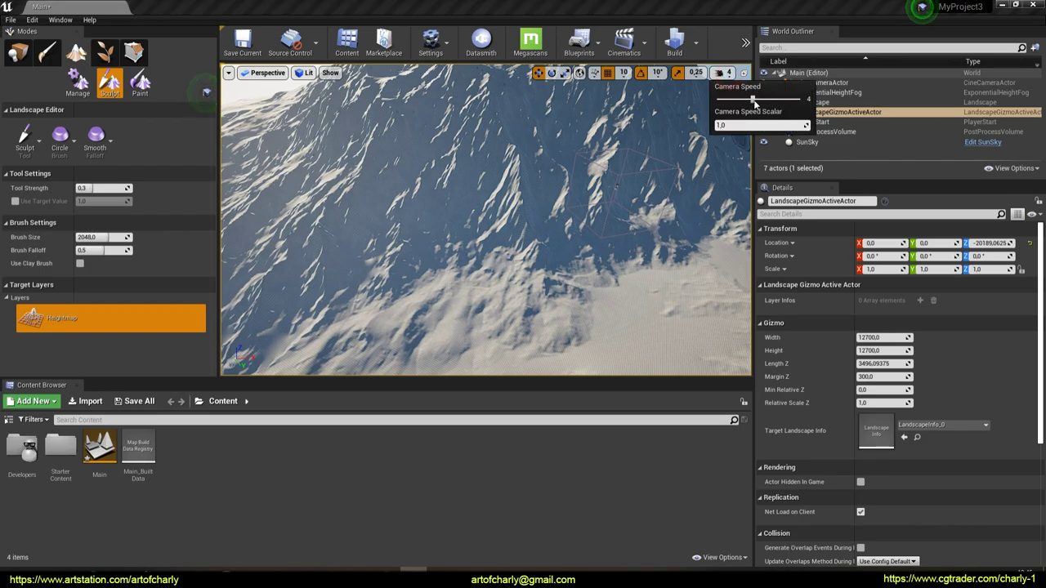
pyautogui.moveTo(700, 131); pyautogui.dragTo(700, 131, button='right')
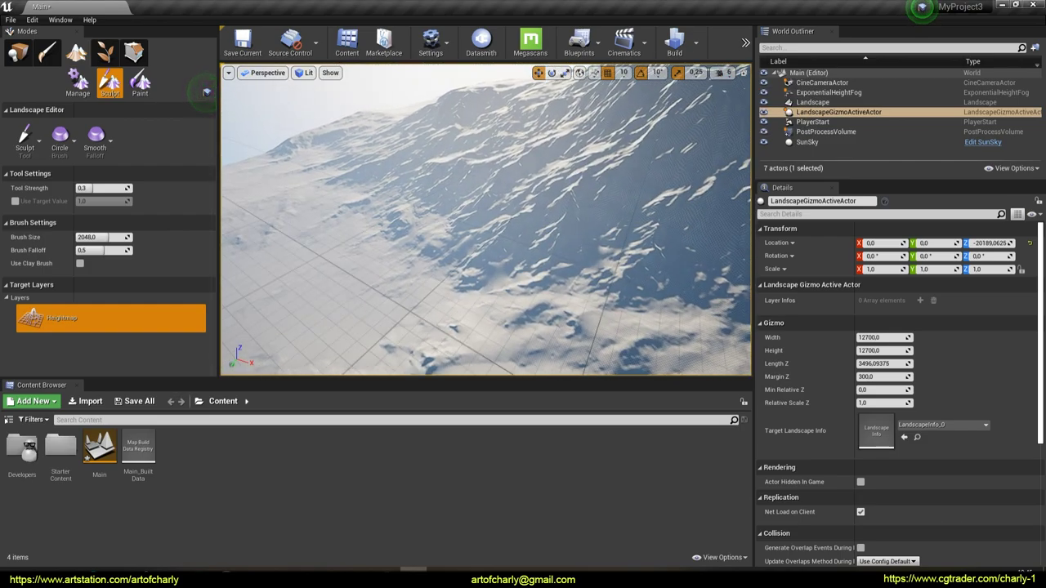
pyautogui.moveTo(567, 116); pyautogui.dragTo(567, 116, button='right')
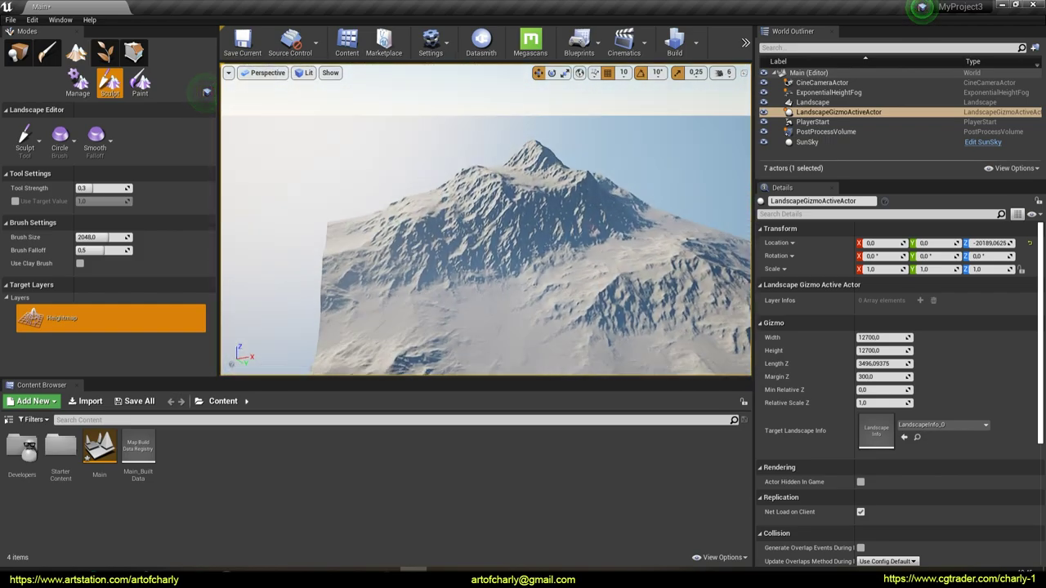
pyautogui.moveTo(689, 296); pyautogui.dragTo(689, 296, button='right')
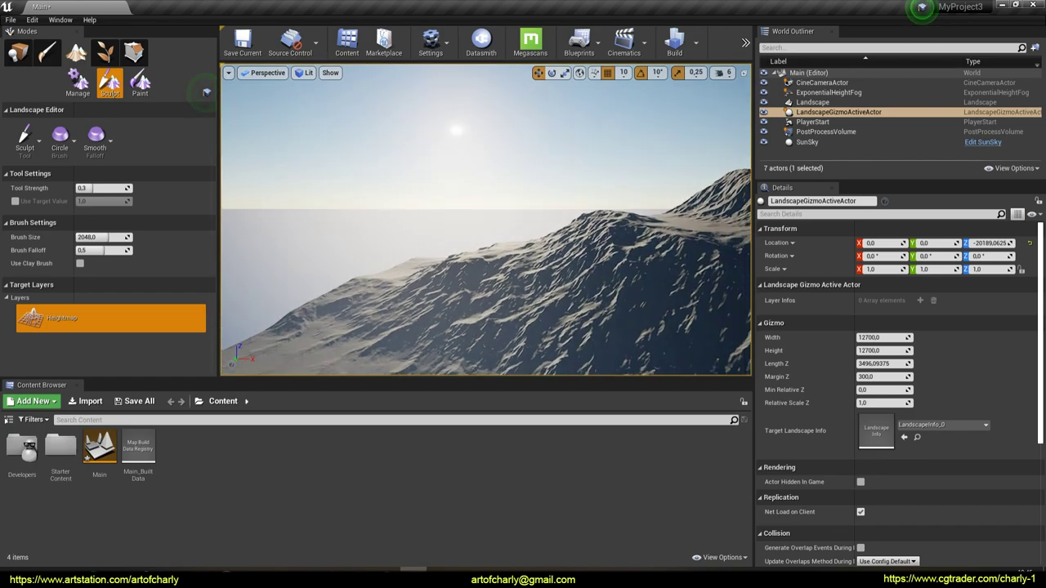
# Set the SunSky North Offset to about 171.43 to relight the snowy slopes.
pyautogui.click(827, 143)
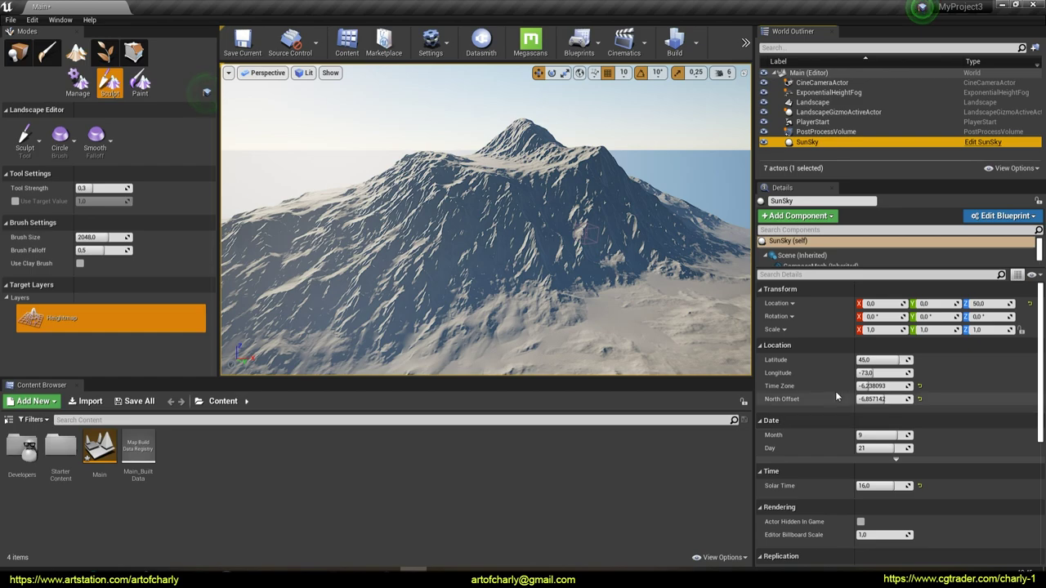
pyautogui.moveTo(881, 400); pyautogui.dragTo(948, 400)
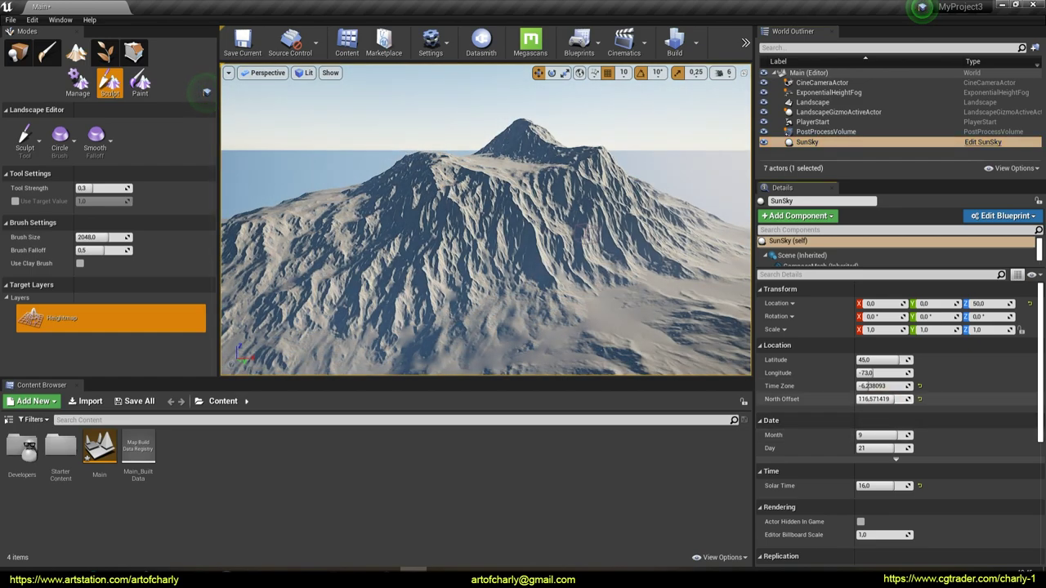
pyautogui.moveTo(882, 399); pyautogui.dragTo(850, 399)
pyautogui.moveTo(486, 220); pyautogui.dragTo(506, 204, button='right')
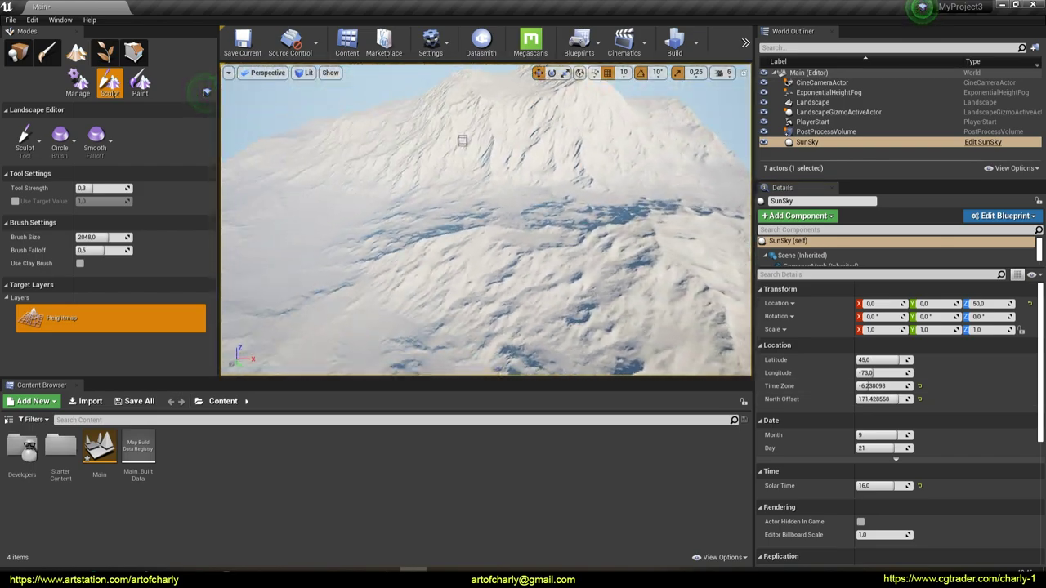
pyautogui.moveTo(506, 204); pyautogui.dragTo(572, 164, button='right')
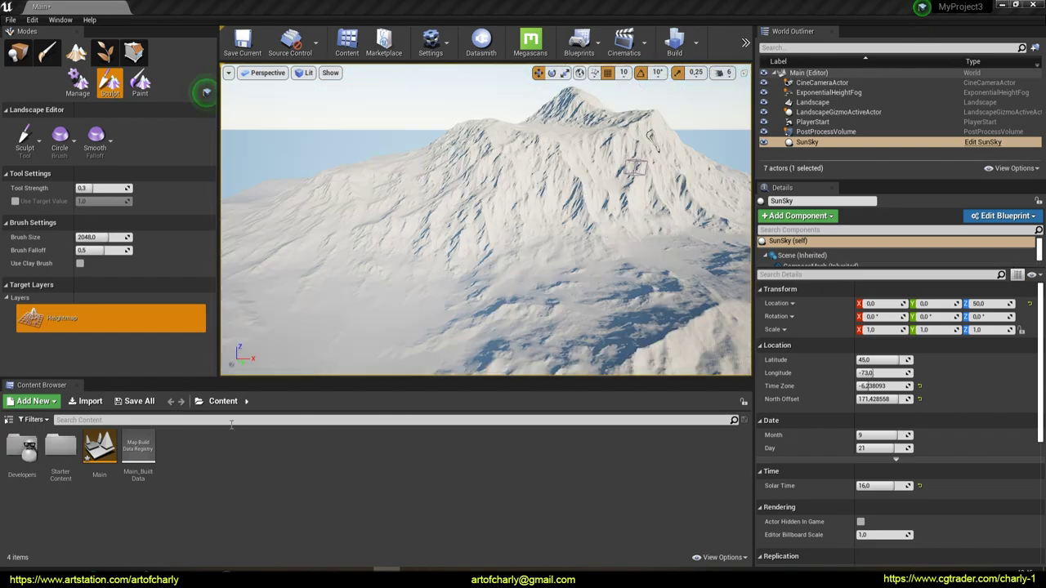
# Create a new material named LANDSCAPE_MASTER.
pyautogui.rightClick(246, 493)
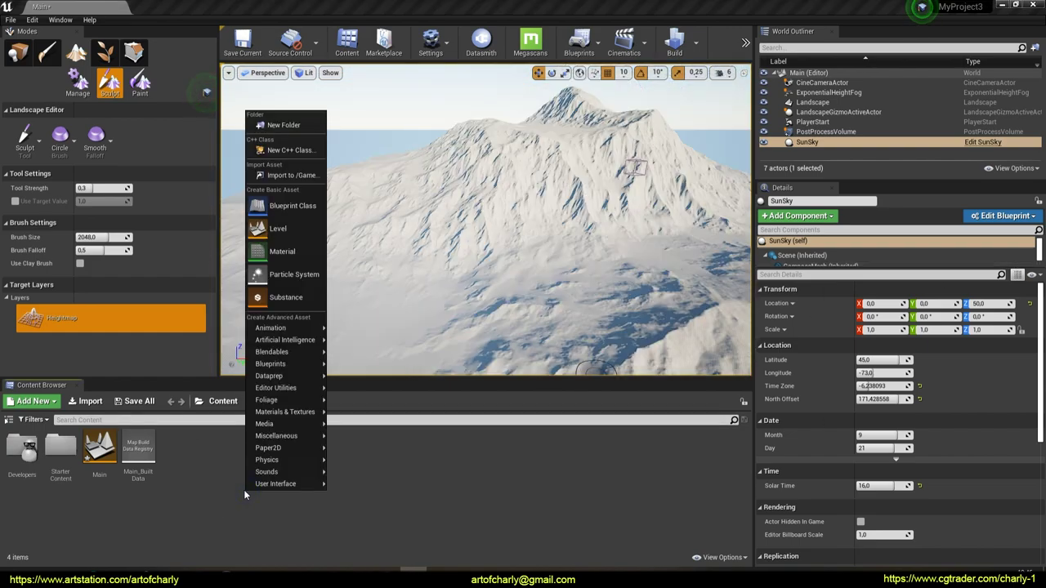
pyautogui.click(286, 253)
pyautogui.write('LaDSCAPE_MA')
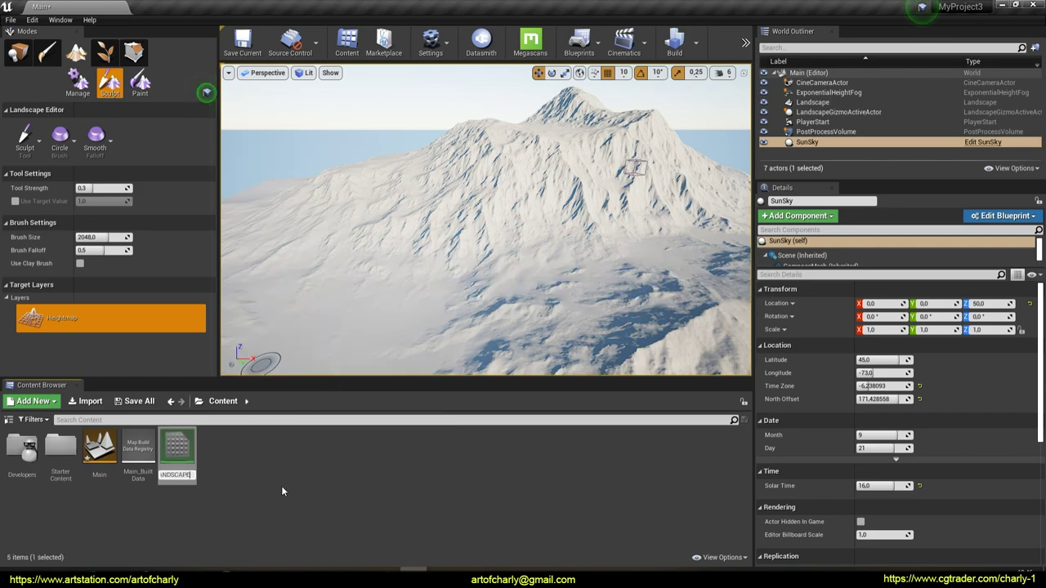
pyautogui.write('STER')
pyautogui.press('Return')
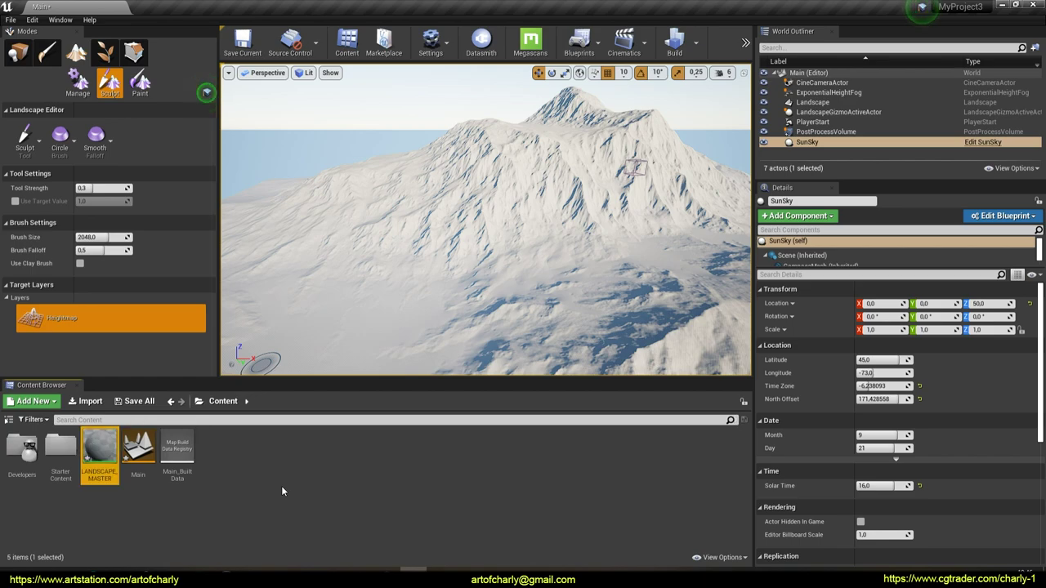
# Make LANDSCAPE_MASTER_Inst, assign it as the Landscape Material, and open LANDSCAPE_MASTER for editing.
pyautogui.rightClick(111, 457)
pyautogui.moveTo(99, 455)
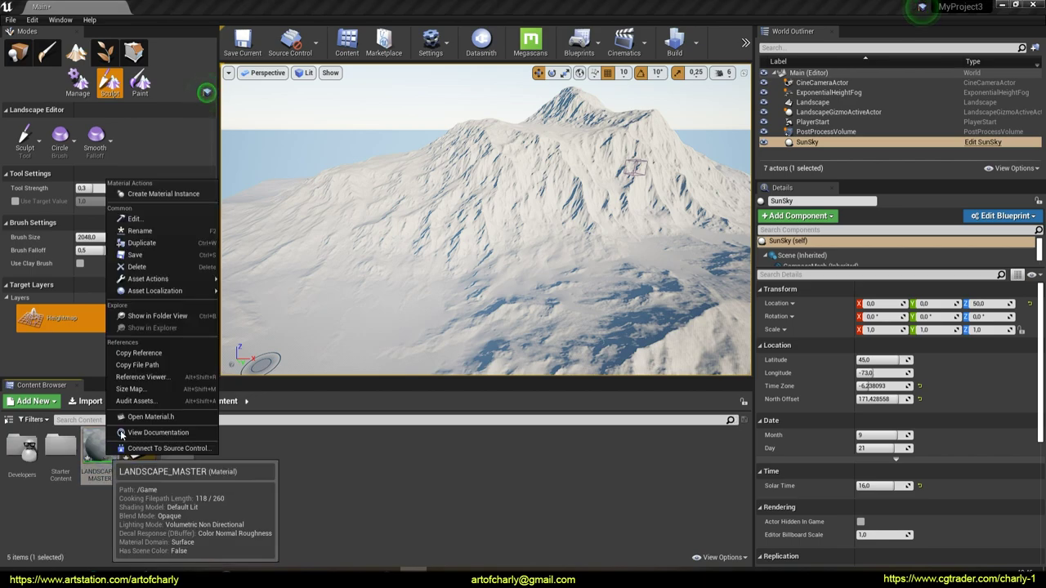
pyautogui.click(186, 193)
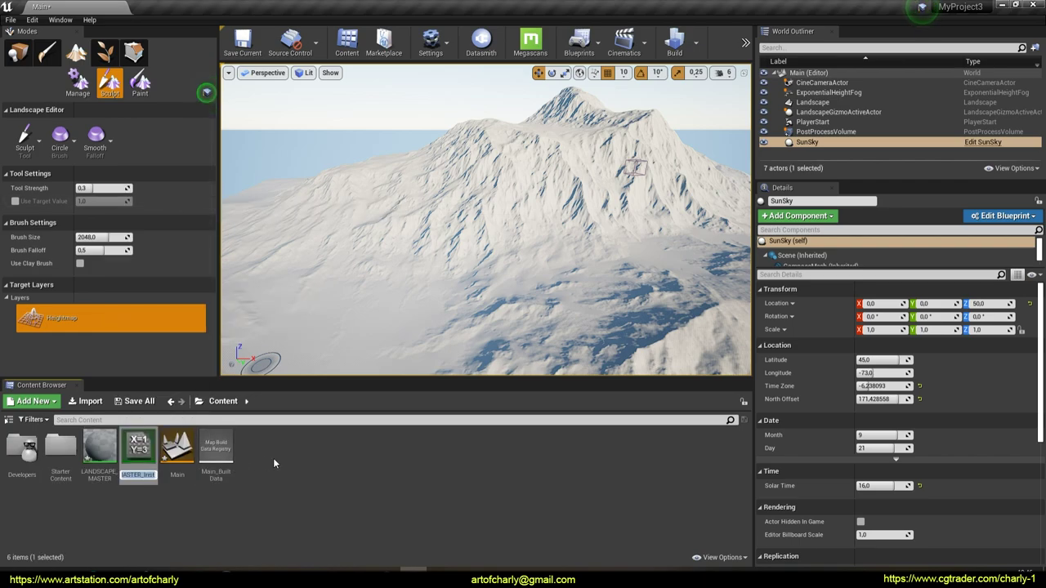
pyautogui.press('Return')
pyautogui.click(812, 102)
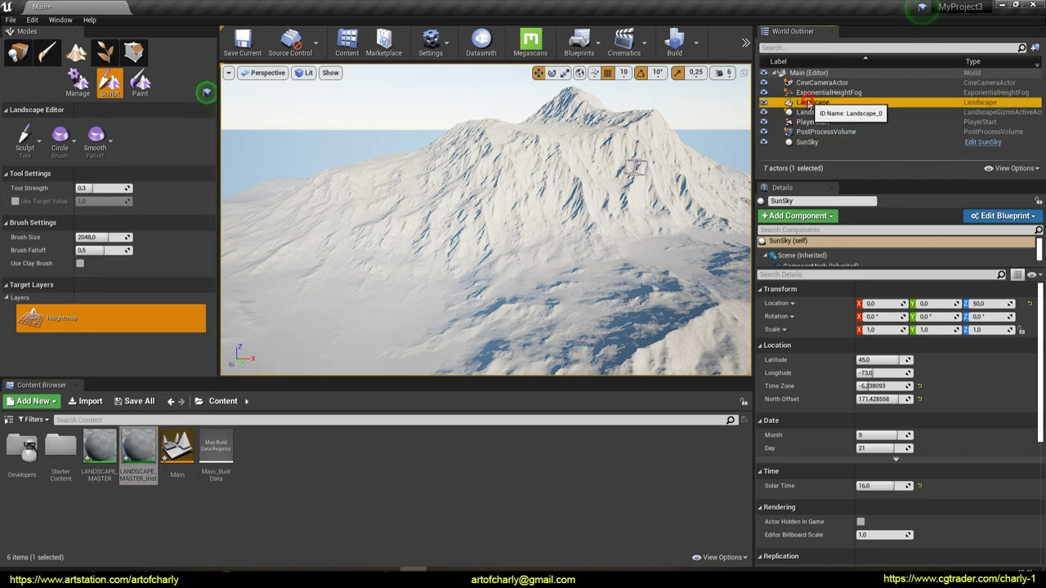
pyautogui.scroll(-1, 785, 457)
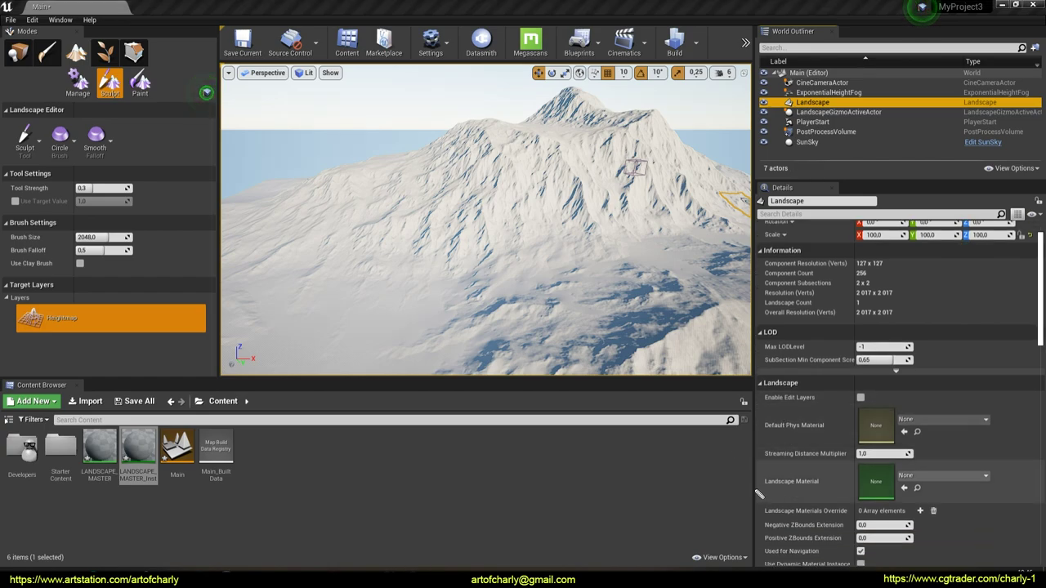
pyautogui.moveTo(139, 453); pyautogui.dragTo(867, 488)
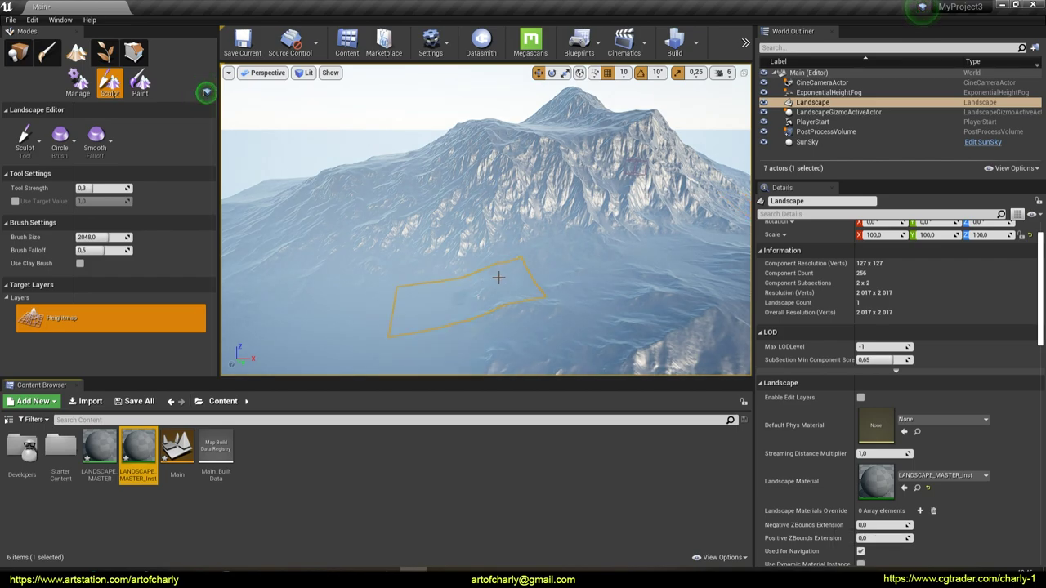
pyautogui.moveTo(497, 278); pyautogui.dragTo(458, 310, button='right')
pyautogui.click(102, 459)
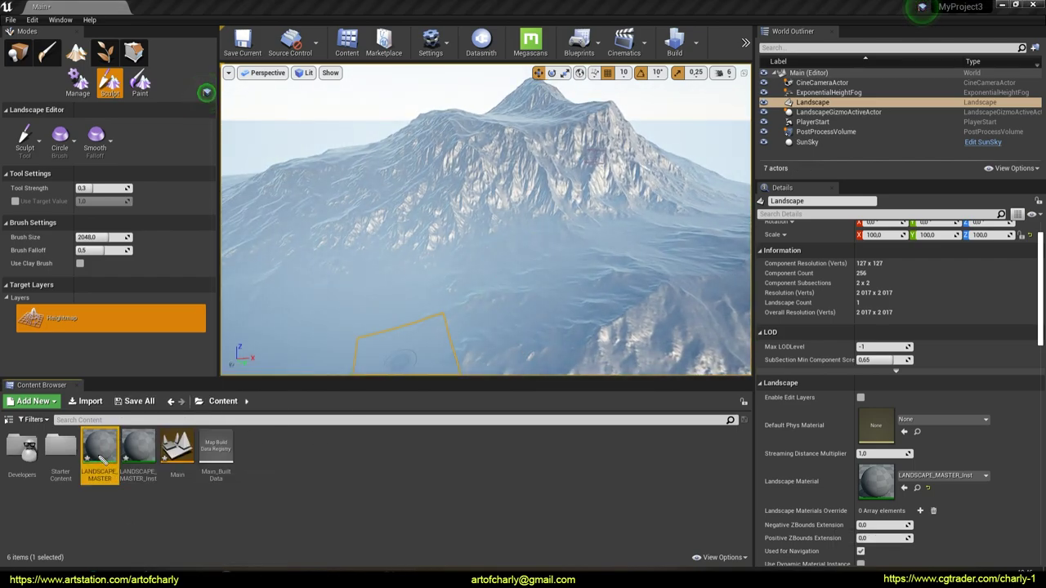
pyautogui.doubleClick(102, 448)
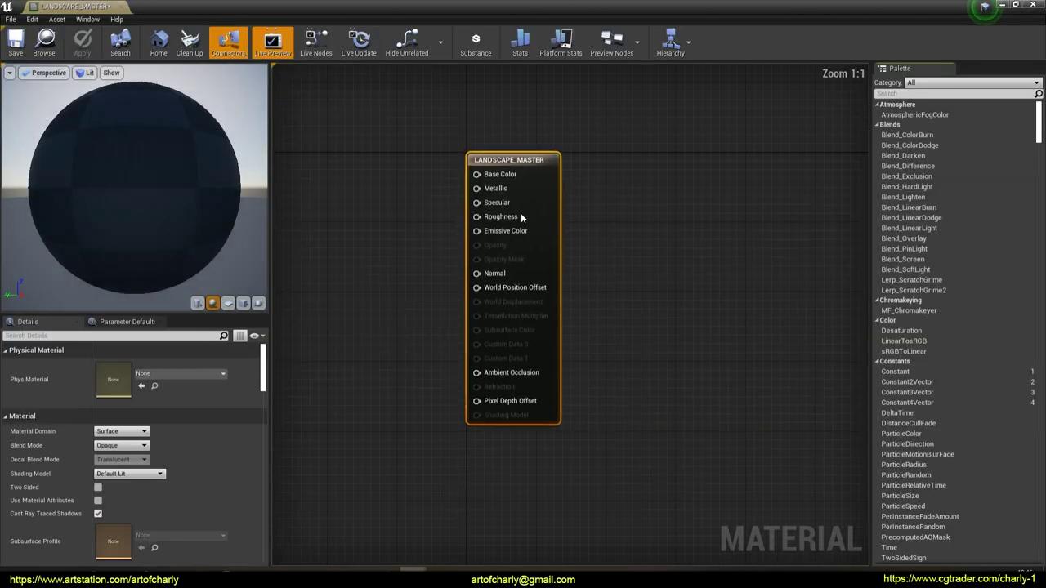
# Add a LandscapeLayerBlend node feeding Base Color.
pyautogui.moveTo(401, 236); pyautogui.dragTo(537, 203, button='right')
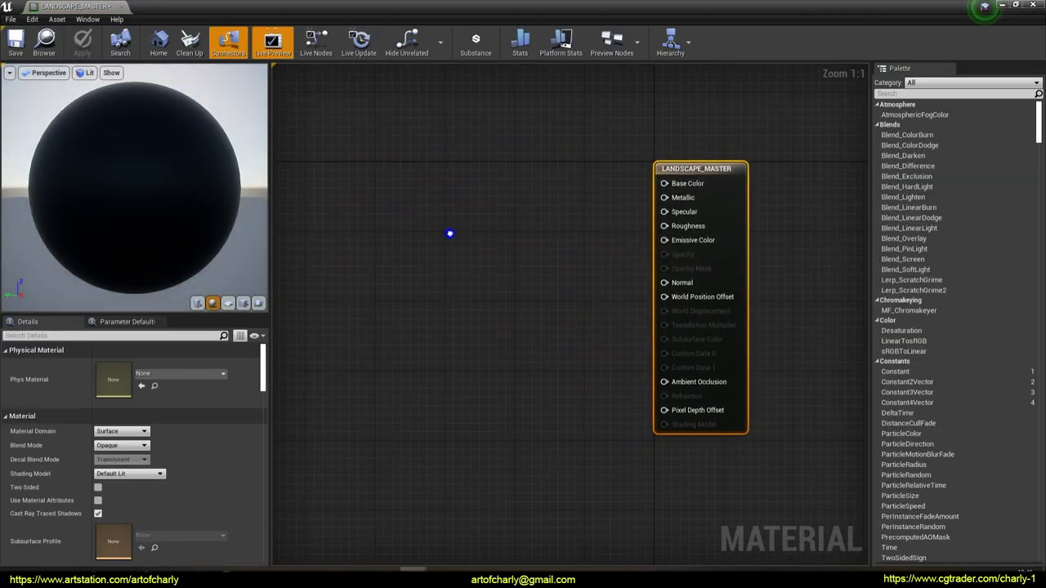
pyautogui.moveTo(451, 231); pyautogui.dragTo(425, 233, button='right')
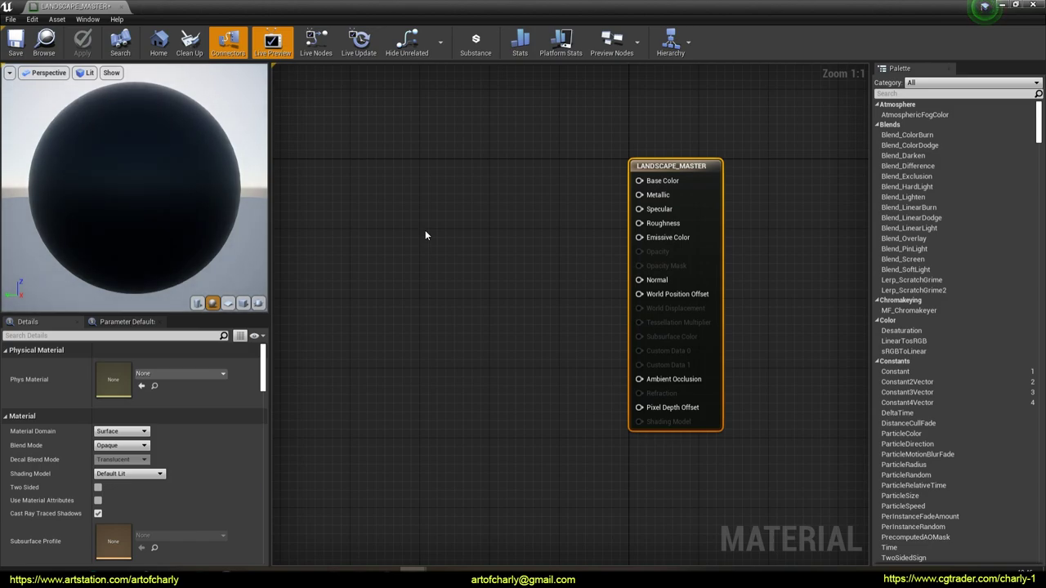
pyautogui.moveTo(495, 202); pyautogui.dragTo(539, 201, button='right')
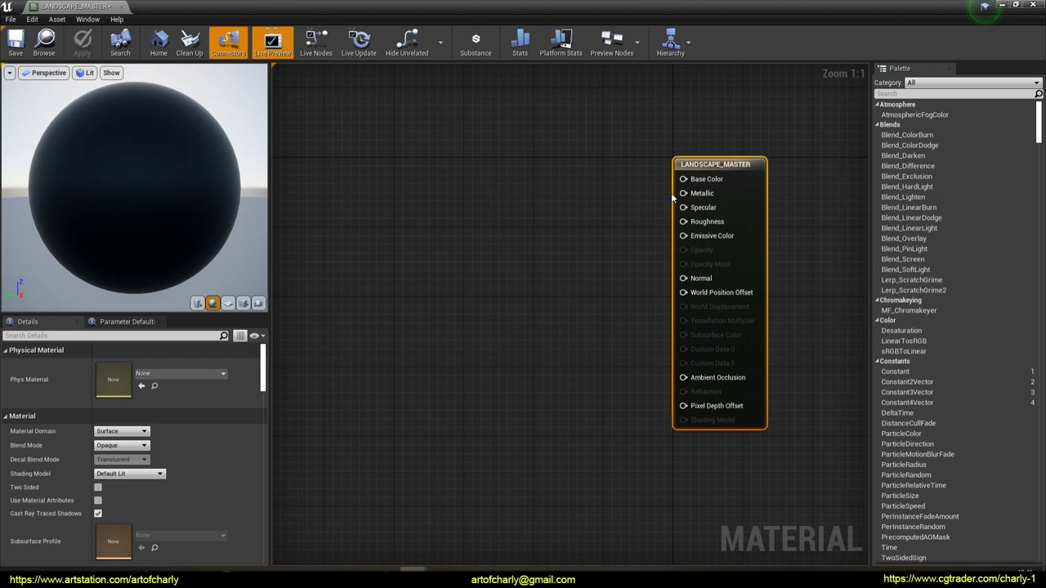
pyautogui.moveTo(683, 179); pyautogui.dragTo(508, 210)
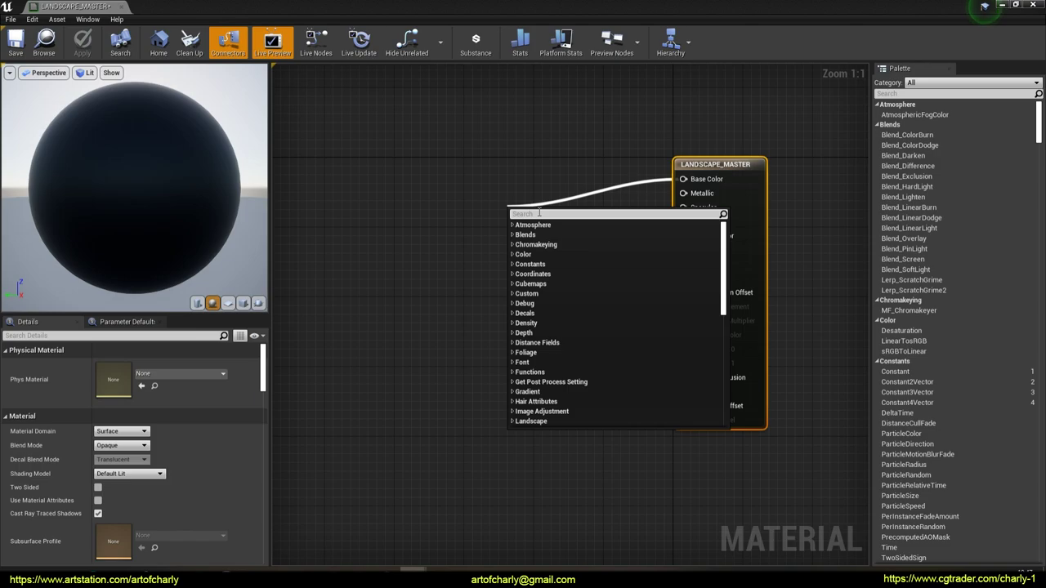
pyautogui.write('landsca')
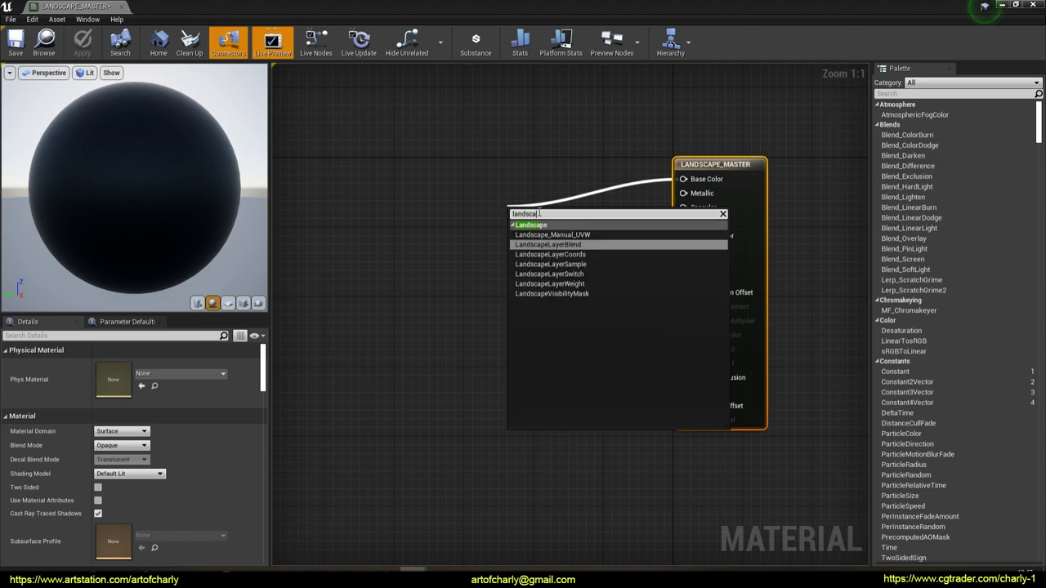
pyautogui.click(566, 247)
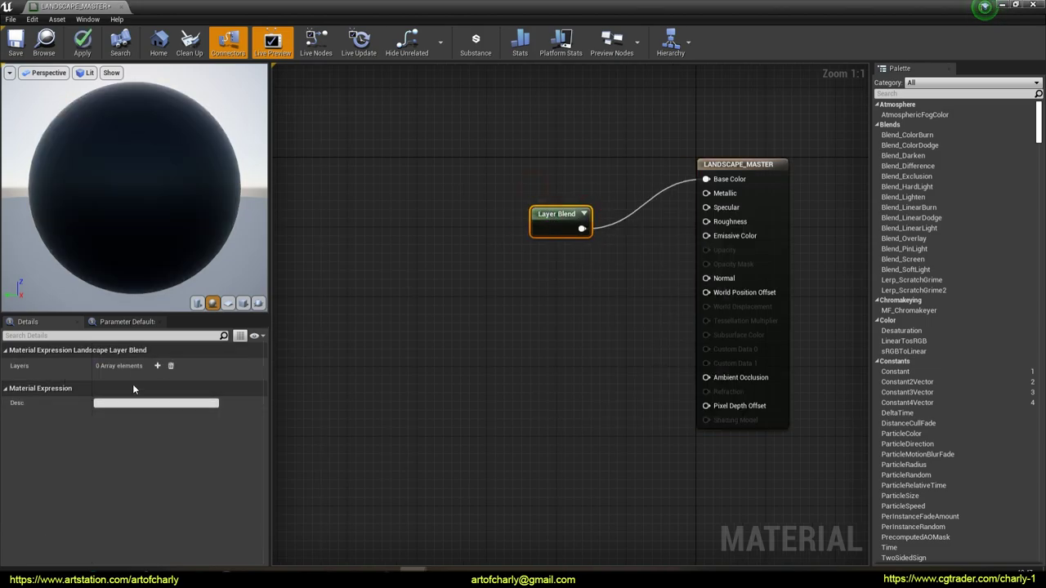
# Add four layers to the Layer Blend.
pyautogui.click(157, 366)
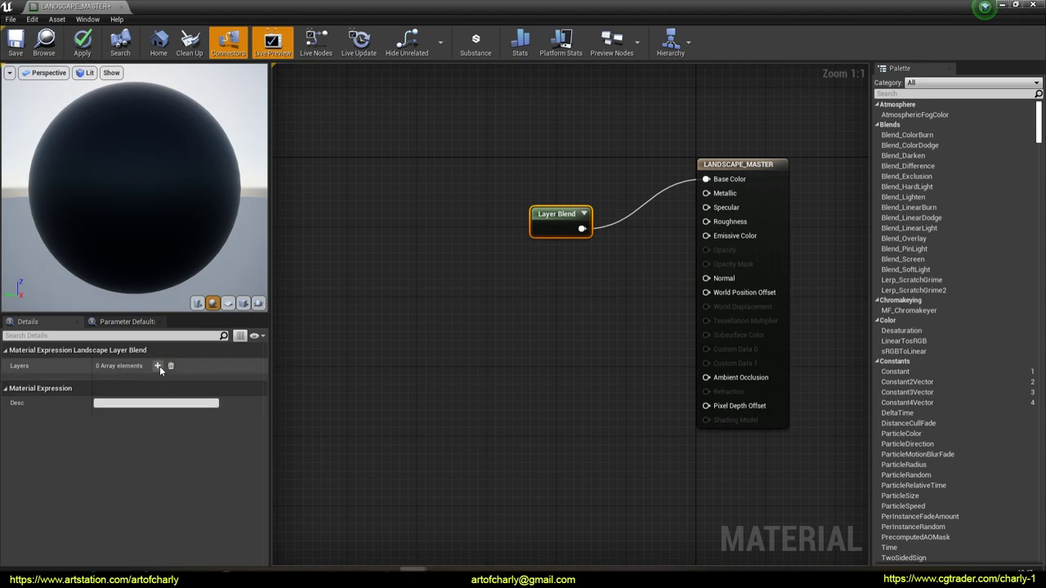
pyautogui.click(158, 366)
pyautogui.click(157, 366)
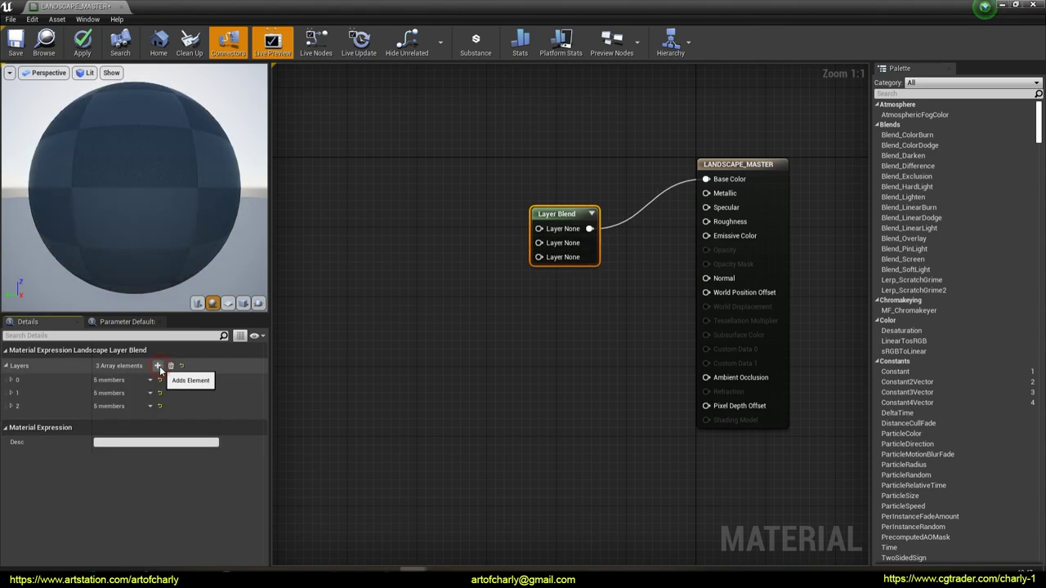
pyautogui.click(158, 366)
# Name the first two layers L1 and L2.
pyautogui.click(10, 380)
pyautogui.click(130, 393)
pyautogui.write('1')
pyautogui.press('Return')
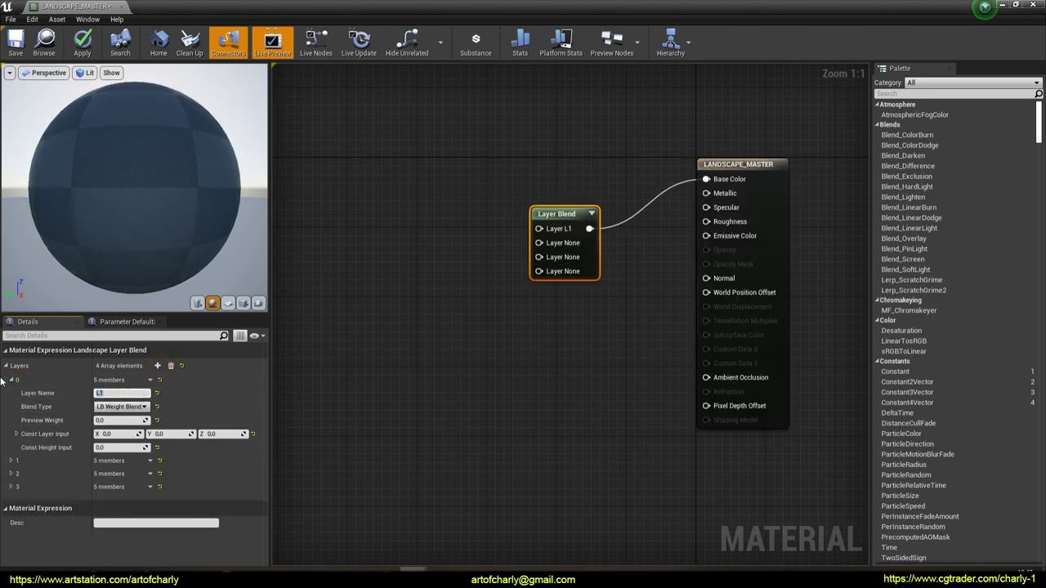
pyautogui.click(10, 460)
pyautogui.scroll(-1, 116, 416)
pyautogui.click(122, 456)
pyautogui.write('L2')
pyautogui.press('Return')
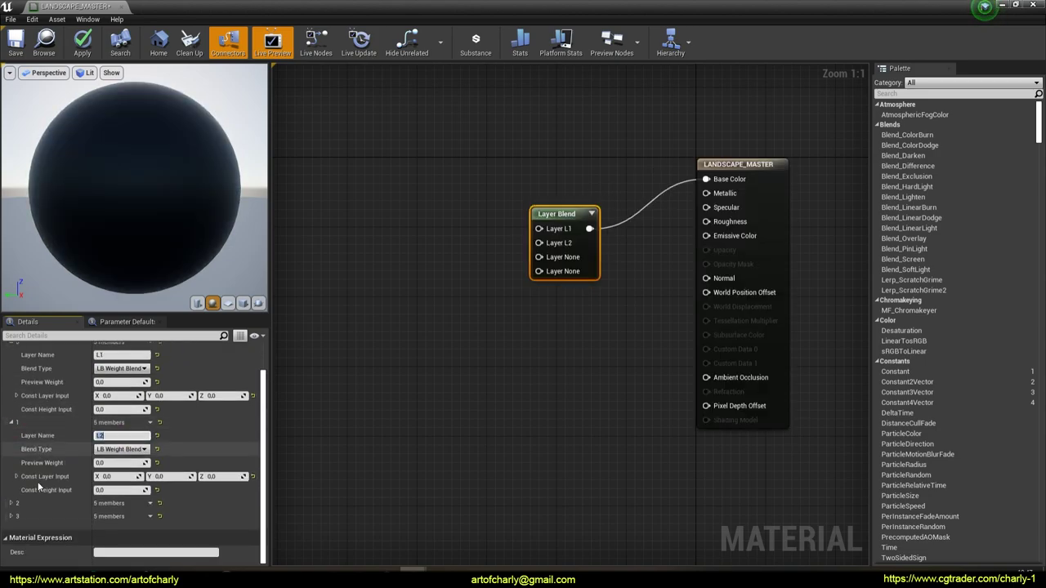
# Name the third and fourth layers L3 and L4.
pyautogui.click(11, 499)
pyautogui.scroll(-2, 132, 472)
pyautogui.click(123, 463)
pyautogui.write('L3')
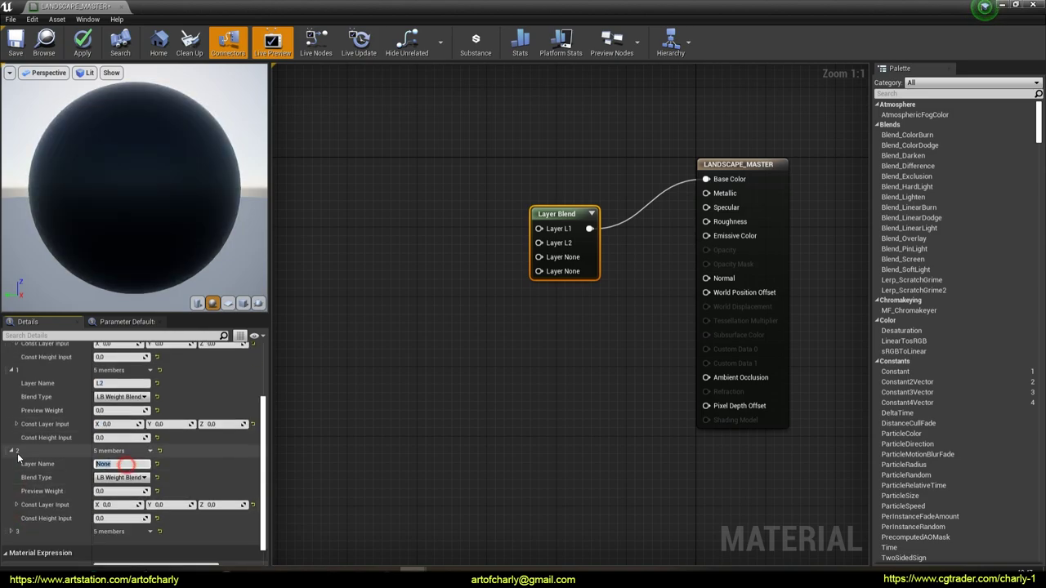
pyautogui.press('Return')
pyautogui.scroll(-1, 35, 486)
pyautogui.click(11, 515)
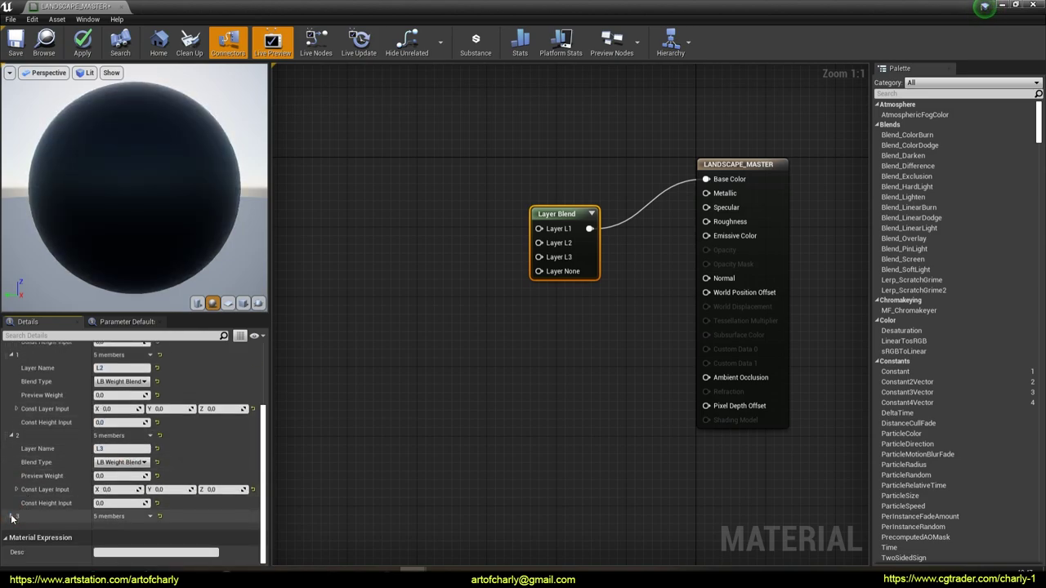
pyautogui.scroll(-1, 36, 486)
pyautogui.click(121, 462)
pyautogui.write('L4')
pyautogui.click(434, 220)
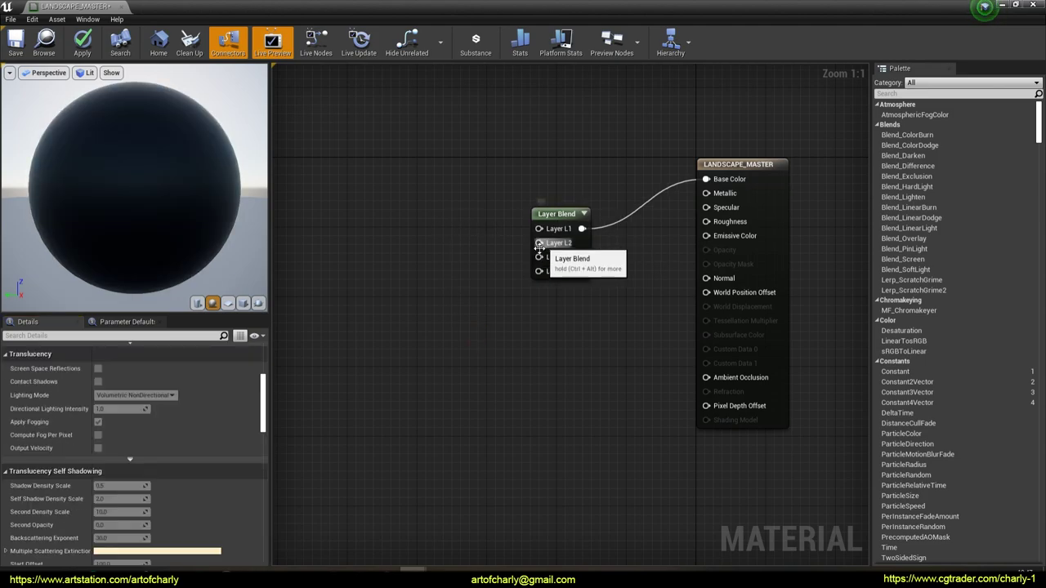
# Add four color constants and stack them in a column left of the Layer Blend.
pyautogui.click(392, 274)
pyautogui.click(419, 372)
pyautogui.click(553, 453)
pyautogui.click(628, 372)
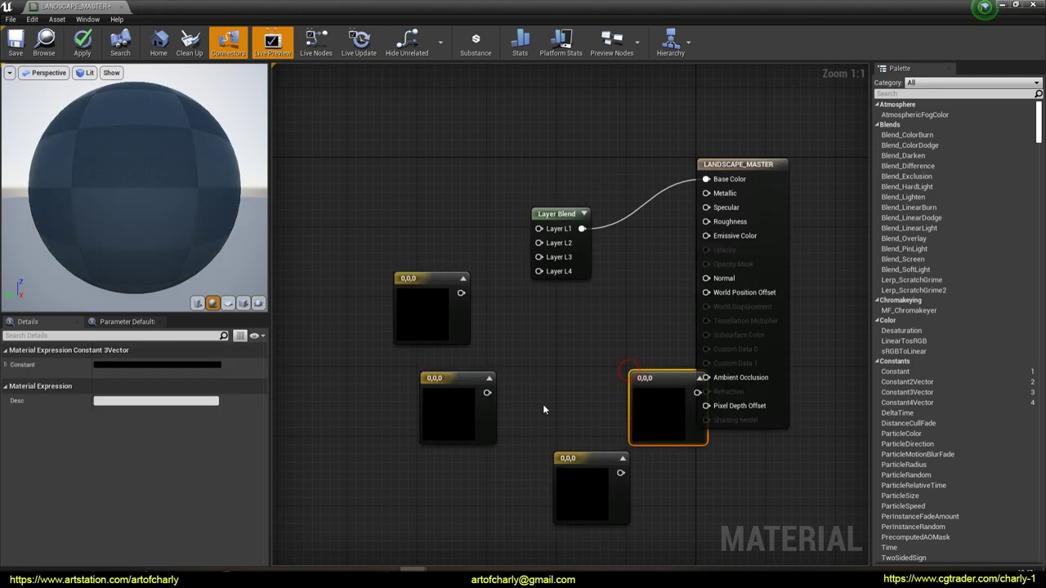
pyautogui.moveTo(438, 278); pyautogui.dragTo(400, 156)
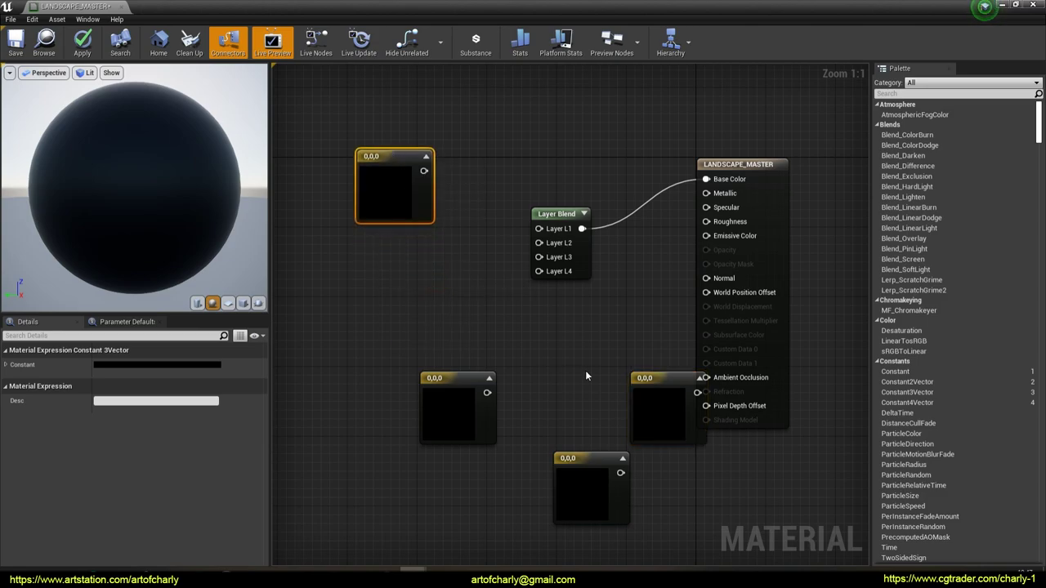
pyautogui.moveTo(653, 381); pyautogui.dragTo(380, 247)
pyautogui.moveTo(427, 392); pyautogui.dragTo(354, 345)
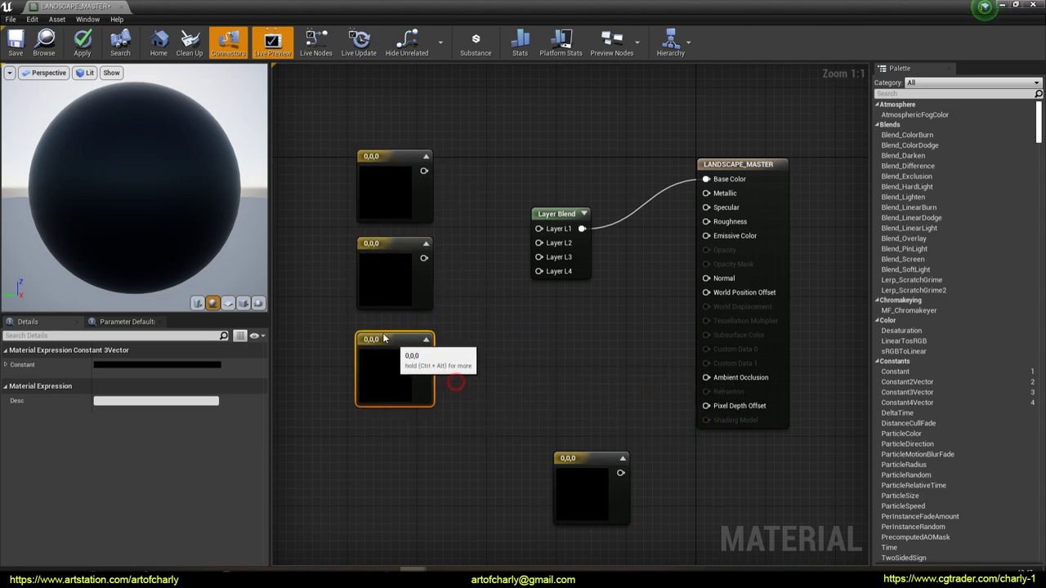
pyautogui.moveTo(572, 455); pyautogui.dragTo(365, 424)
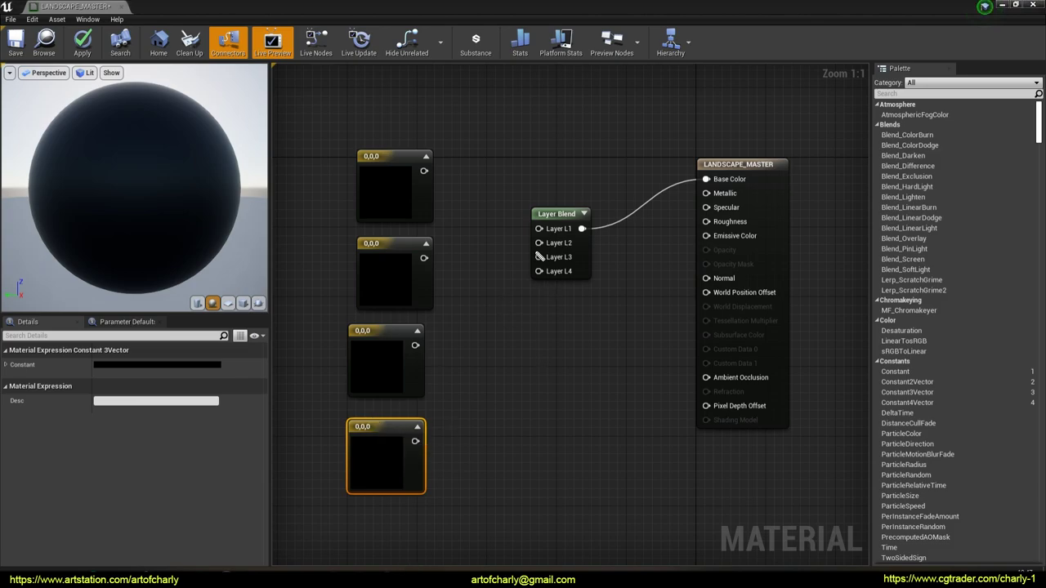
# Connect the four colors to Layer Blend inputs L1, L2, L3 and L4.
pyautogui.moveTo(423, 171); pyautogui.dragTo(538, 229)
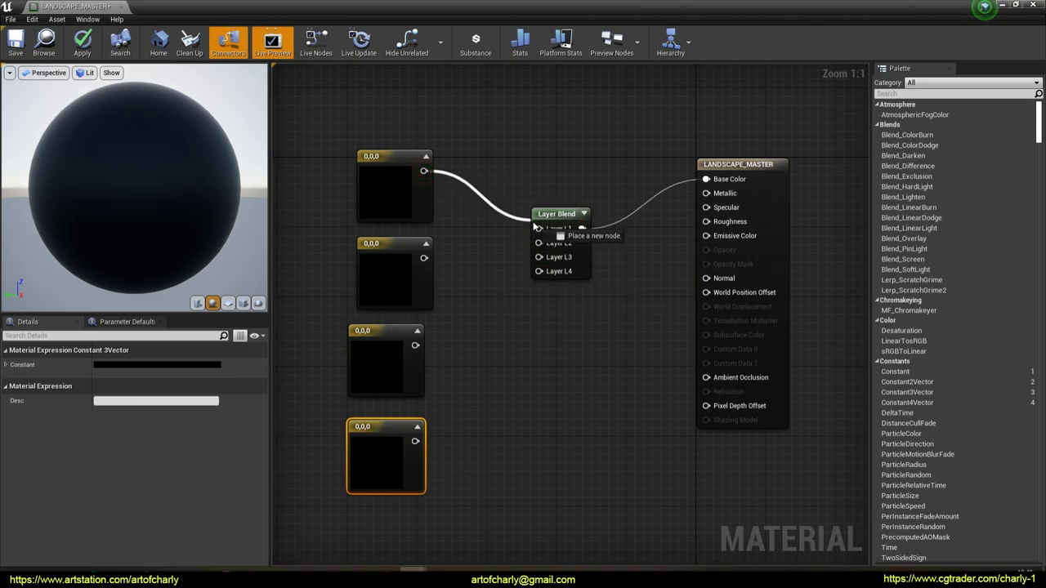
pyautogui.moveTo(423, 257); pyautogui.dragTo(539, 243)
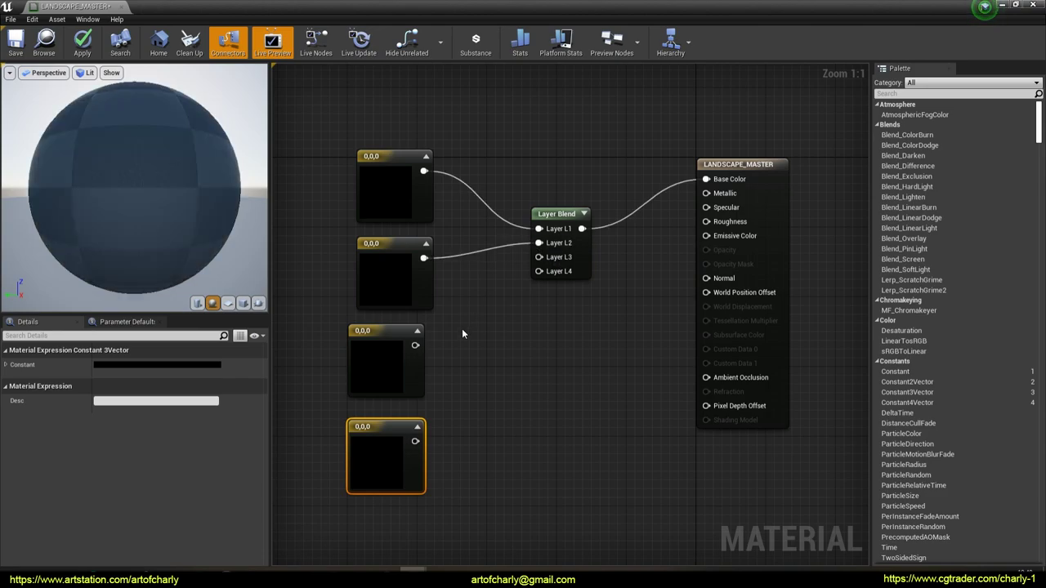
pyautogui.moveTo(413, 352); pyautogui.dragTo(538, 257)
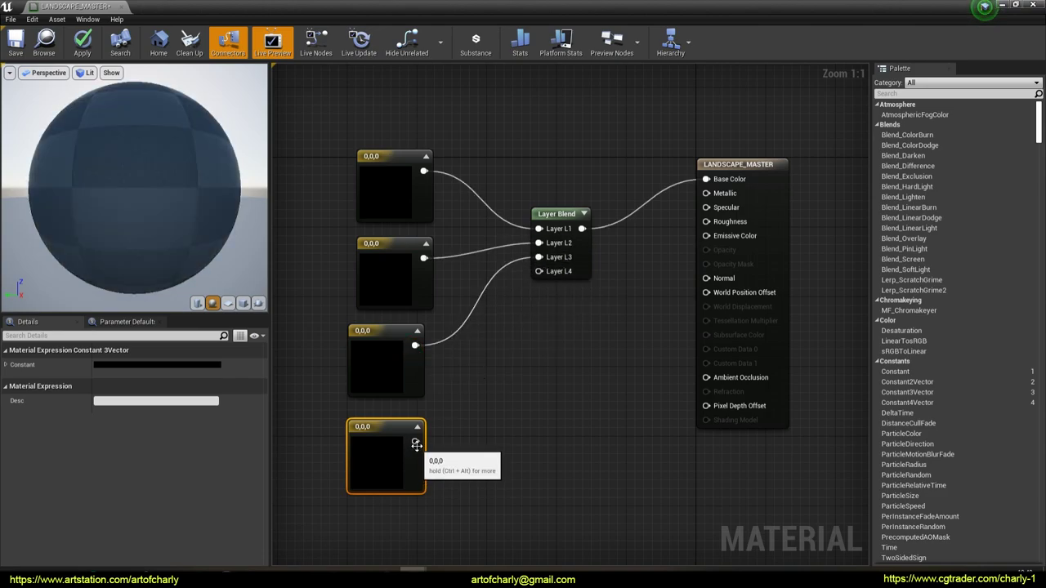
pyautogui.moveTo(415, 441); pyautogui.dragTo(500, 376)
pyautogui.moveTo(508, 333); pyautogui.dragTo(538, 270)
# Convert the four colors into parameters and tidy them into a column.
pyautogui.moveTo(311, 136); pyautogui.dragTo(428, 428)
pyautogui.rightClick(388, 161)
pyautogui.click(482, 143)
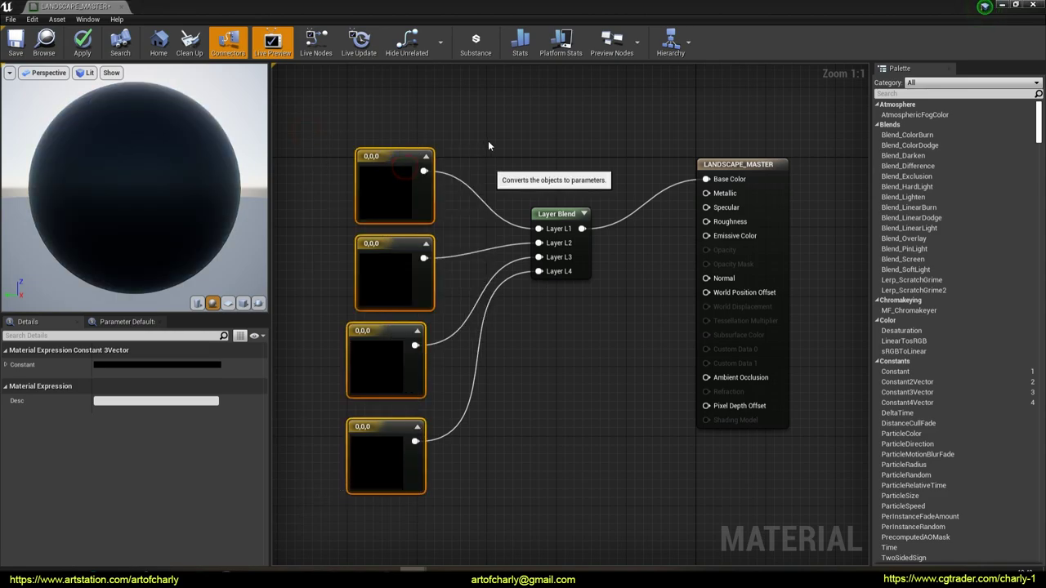
pyautogui.moveTo(393, 164); pyautogui.dragTo(393, 137)
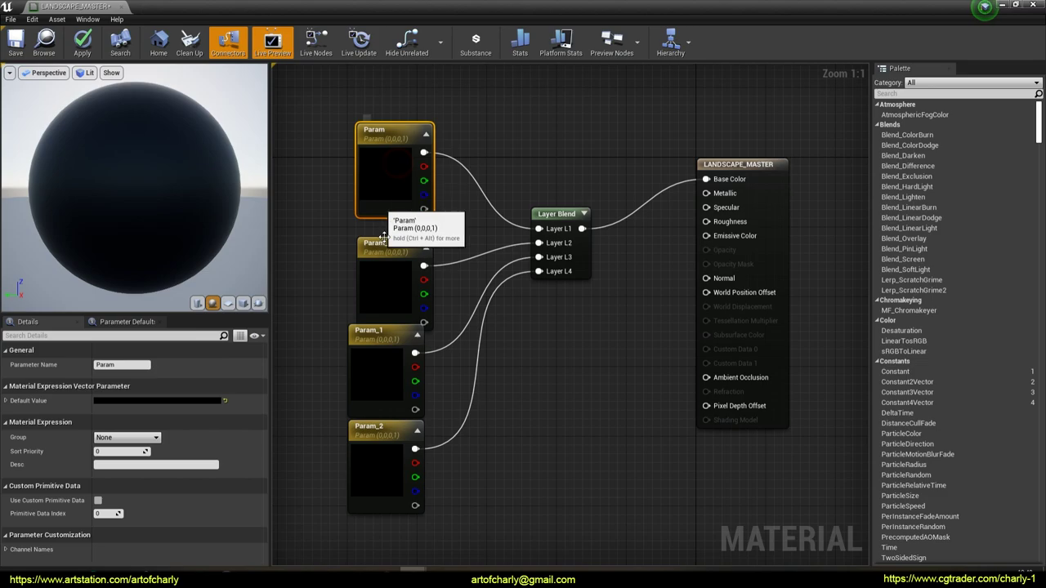
pyautogui.moveTo(392, 247); pyautogui.dragTo(382, 229)
pyautogui.moveTo(377, 330); pyautogui.dragTo(368, 321)
pyautogui.moveTo(372, 425); pyautogui.dragTo(372, 435)
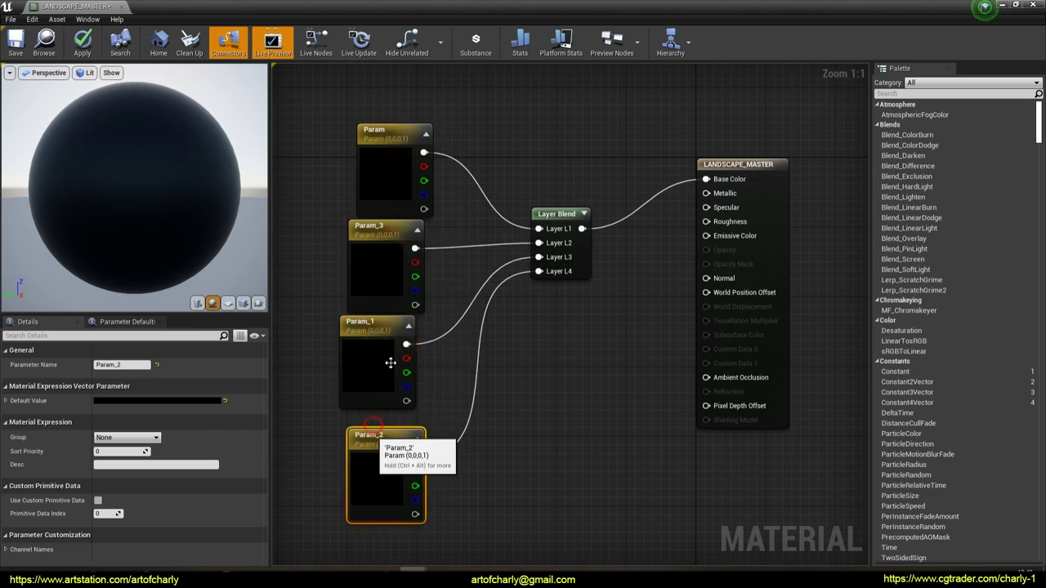
# Rename the top parameter to Color_1.
pyautogui.click(379, 144)
pyautogui.click(115, 365)
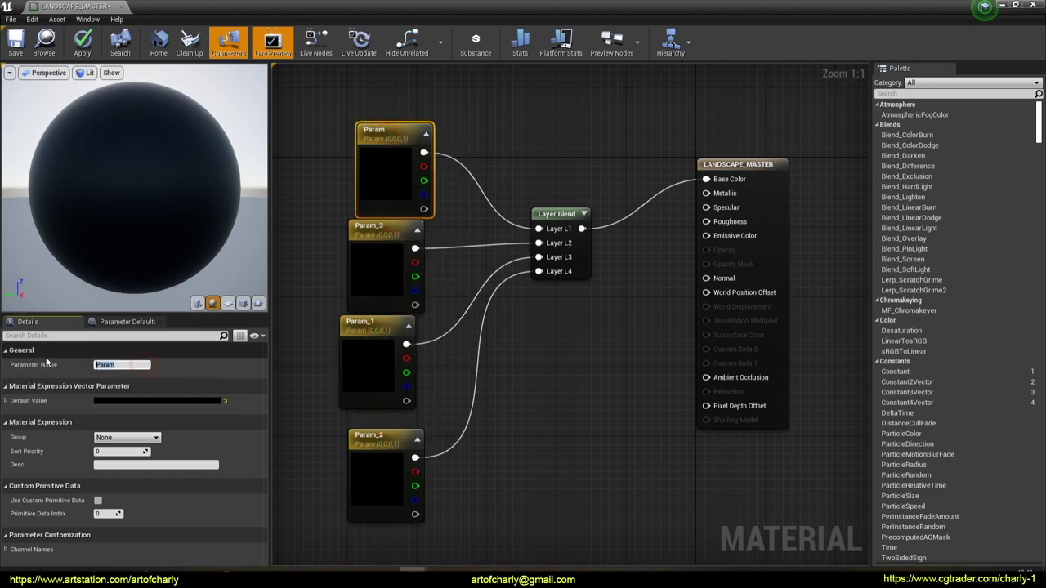
pyautogui.write('Color_1')
pyautogui.press('Return')
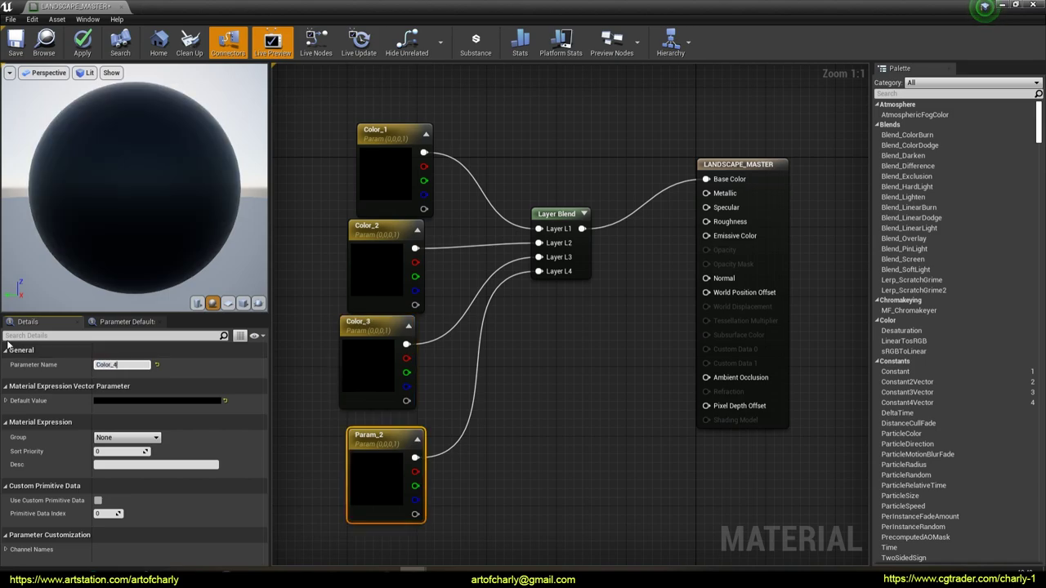
# Set Color_1 to pink and Color_2 to lavender in the Color Picker.
pyautogui.click(206, 402)
pyautogui.click(279, 343)
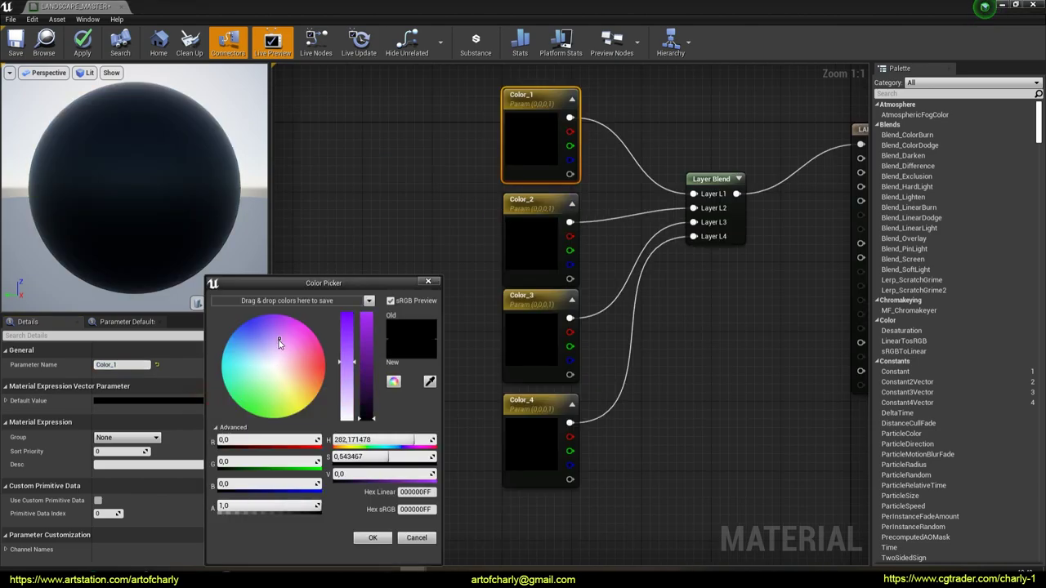
pyautogui.moveTo(366, 417); pyautogui.dragTo(366, 331)
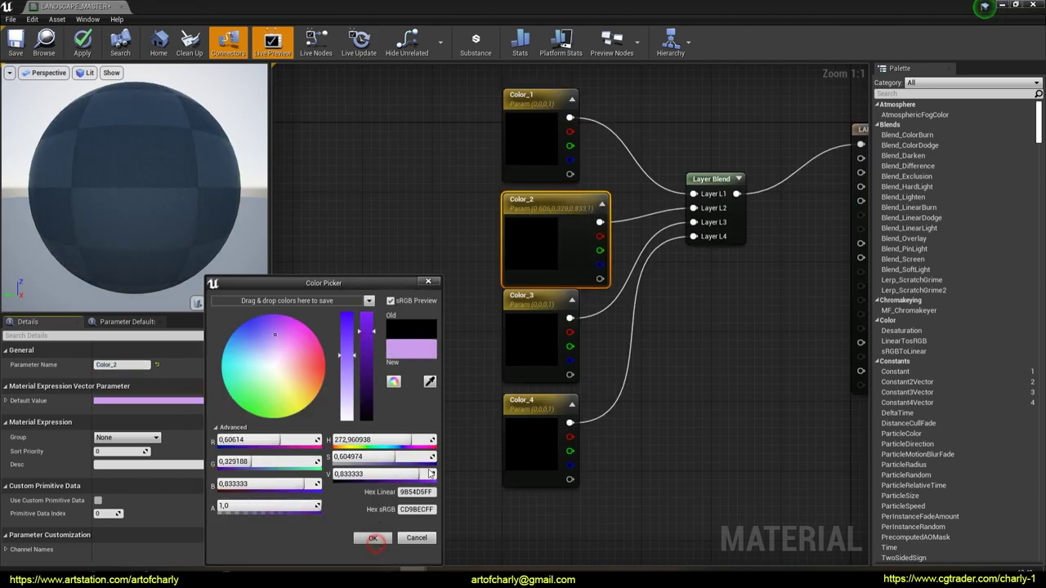
pyautogui.click(373, 539)
# Set the Color_3 parameter's default value to light blue.
pyautogui.click(509, 338)
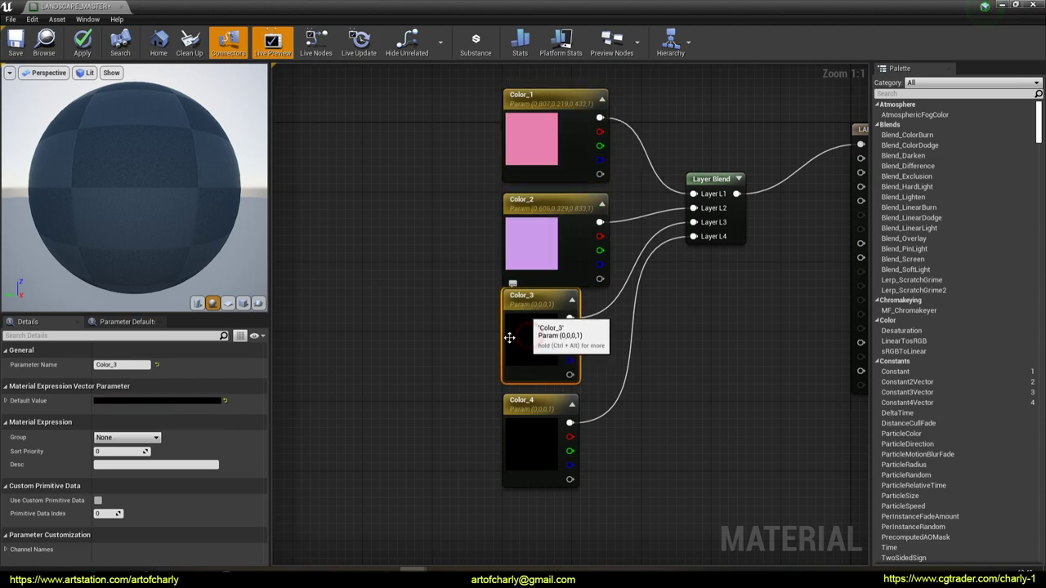
pyautogui.click(164, 400)
pyautogui.click(212, 347)
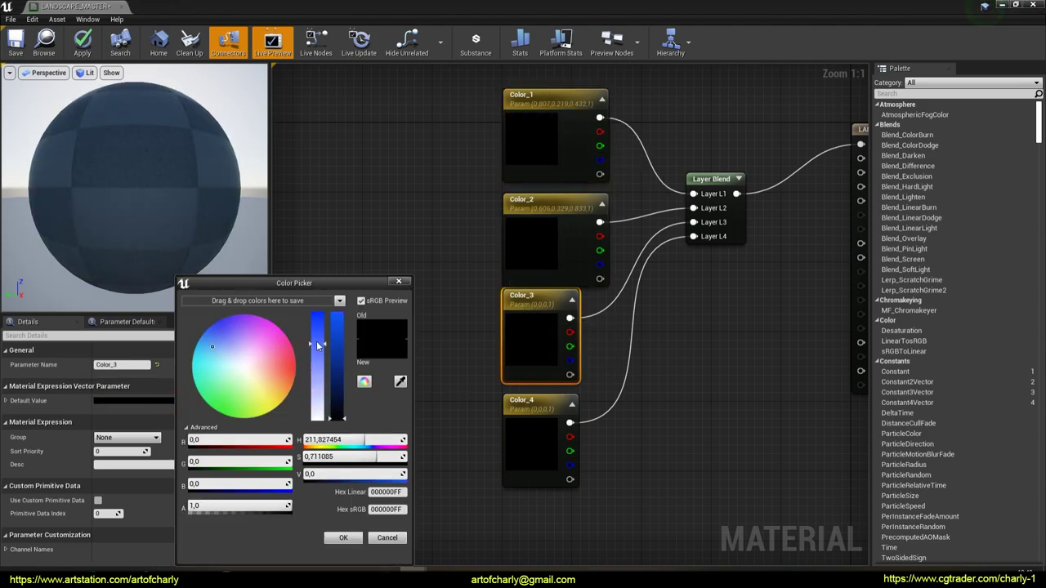
pyautogui.moveTo(318, 347); pyautogui.dragTo(318, 323)
pyautogui.click(343, 537)
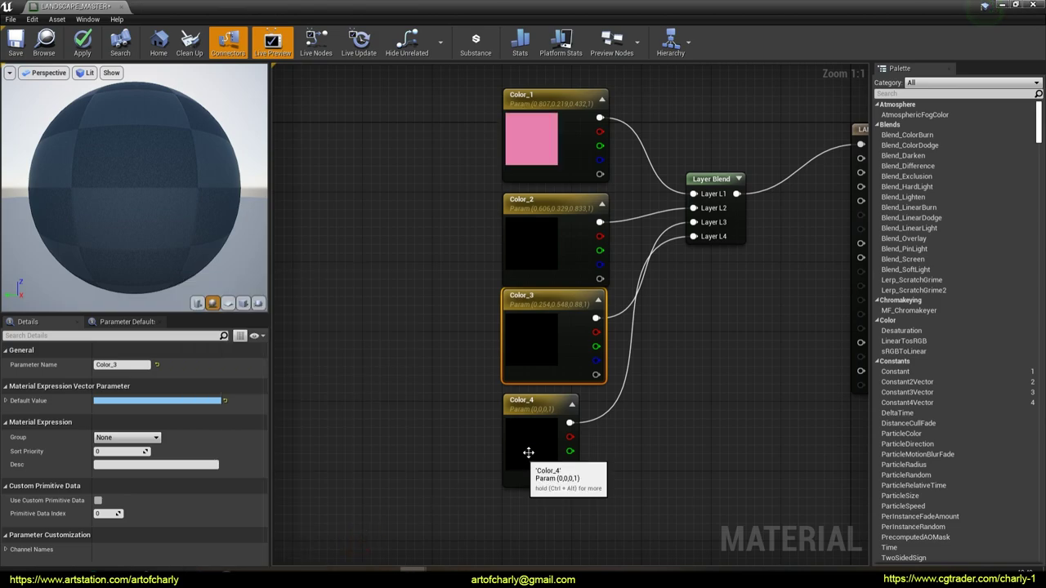
# Set Color_4 to bright green, then save LANDSCAPE_MASTER and return to the level.
pyautogui.click(529, 452)
pyautogui.click(139, 400)
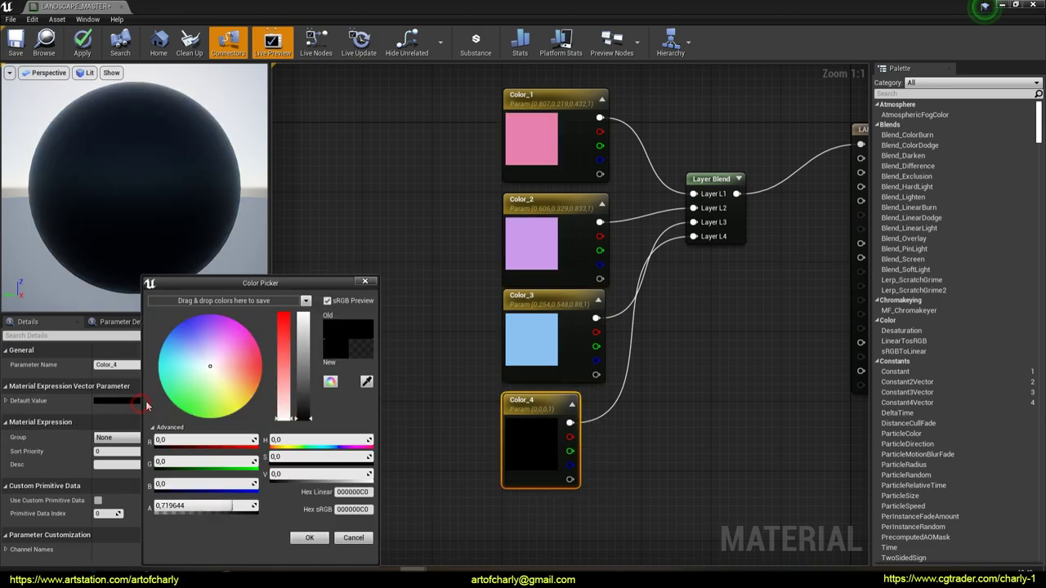
pyautogui.click(201, 337)
pyautogui.click(188, 397)
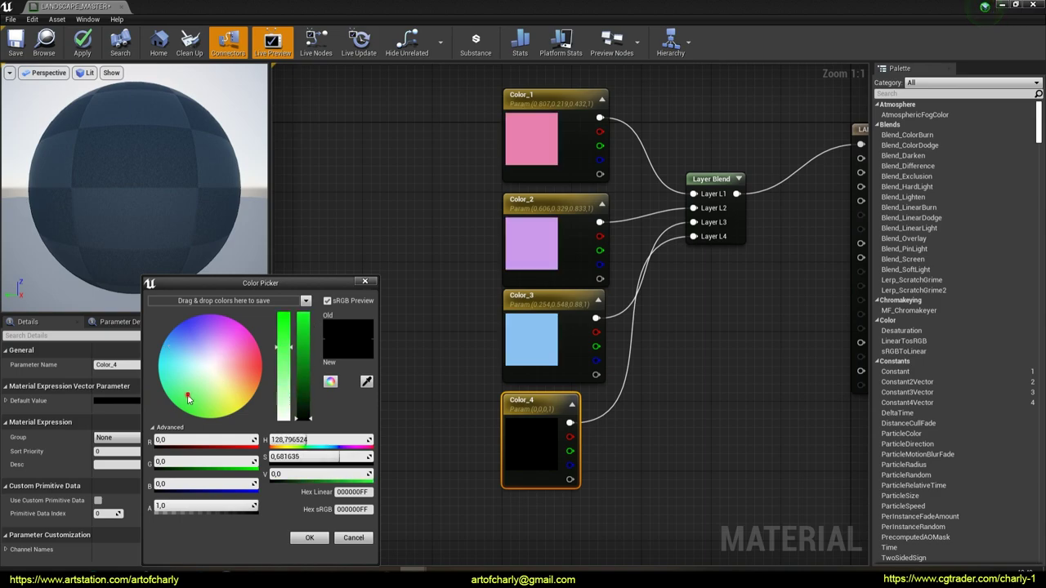
pyautogui.click(304, 320)
pyautogui.click(315, 538)
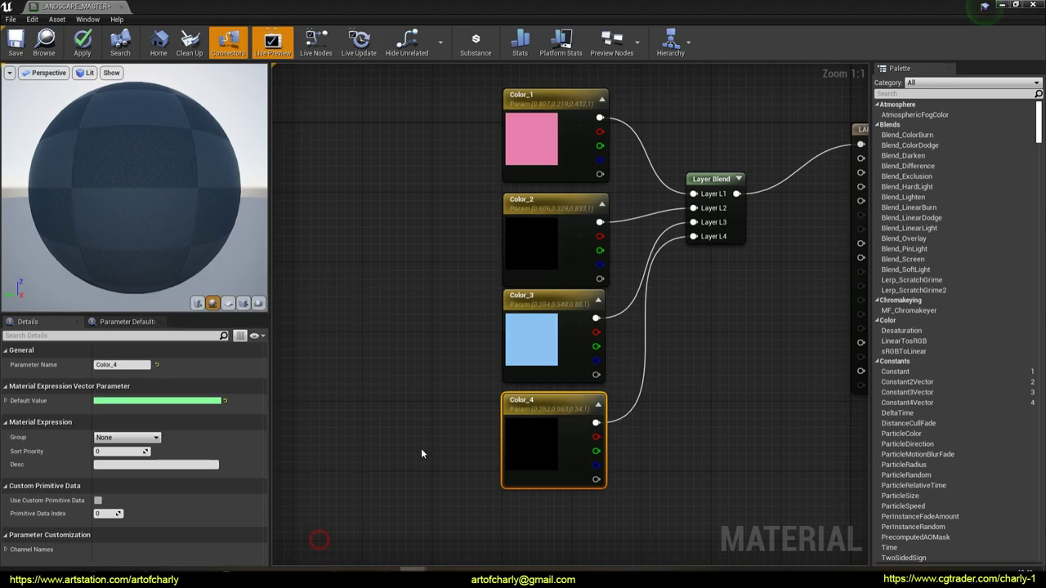
pyautogui.click(15, 40)
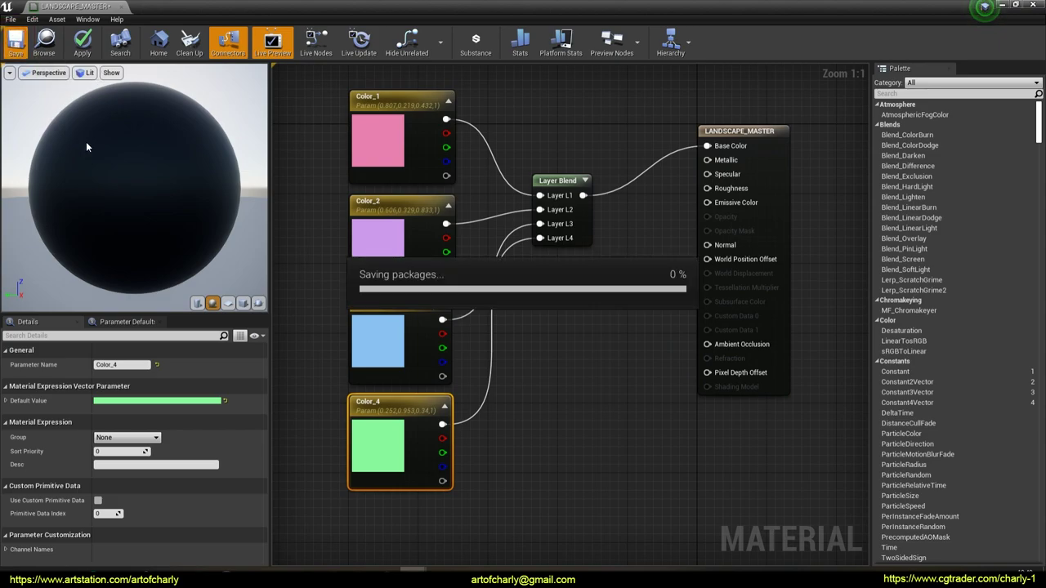
pyautogui.click(1034, 6)
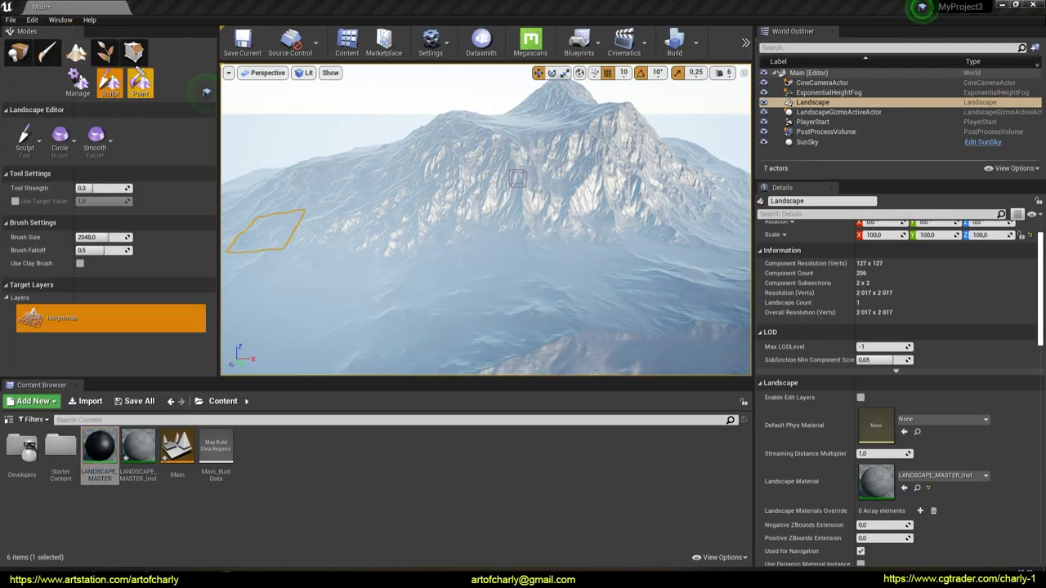
# In landscape Paint mode, create a non-weight-blended L1_LayerInfo for layer L1.
pyautogui.click(140, 81)
pyautogui.scroll(-1, 66, 324)
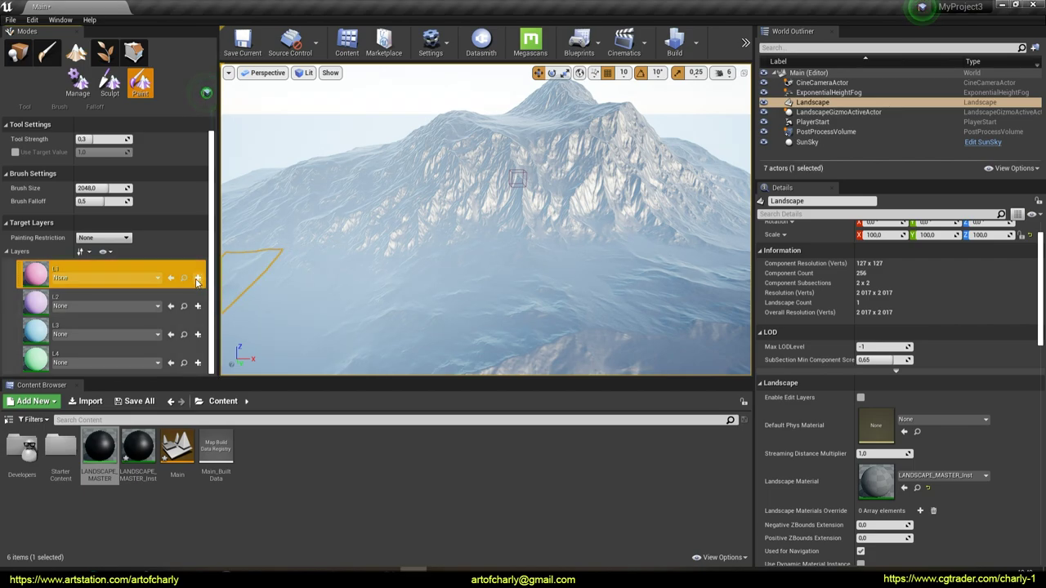
pyautogui.click(196, 279)
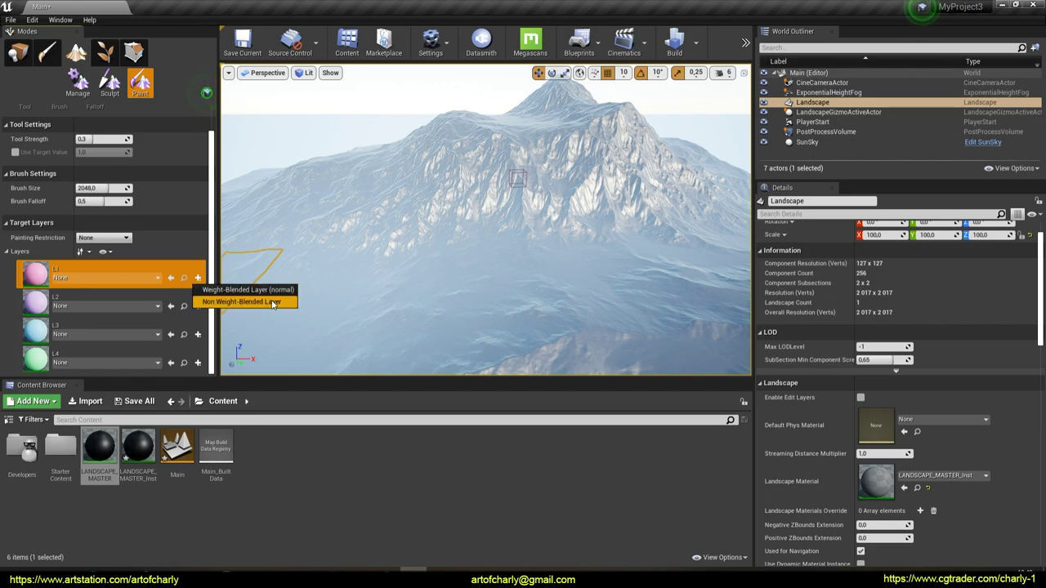
pyautogui.click(272, 302)
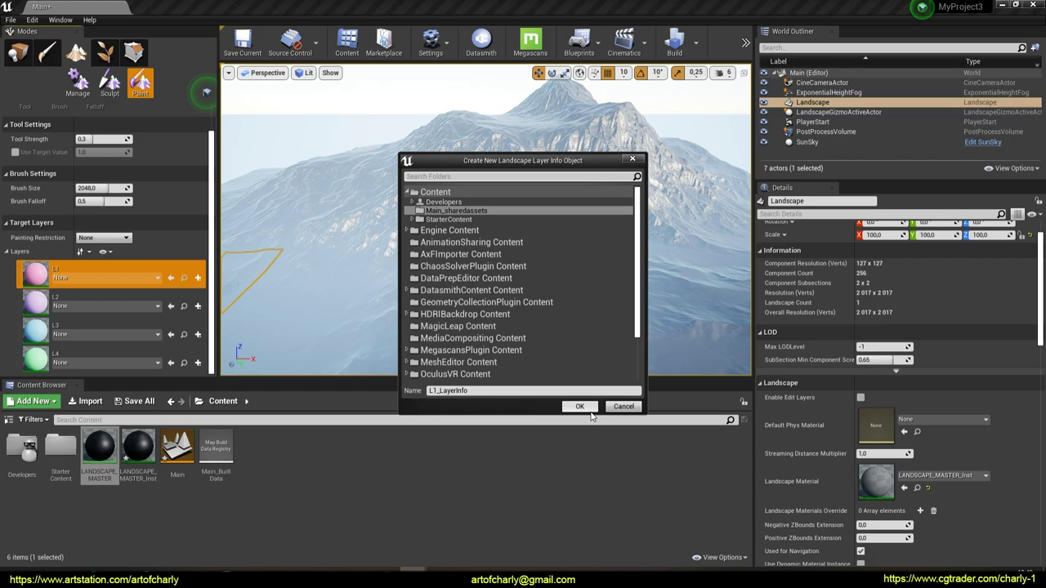
pyautogui.click(587, 405)
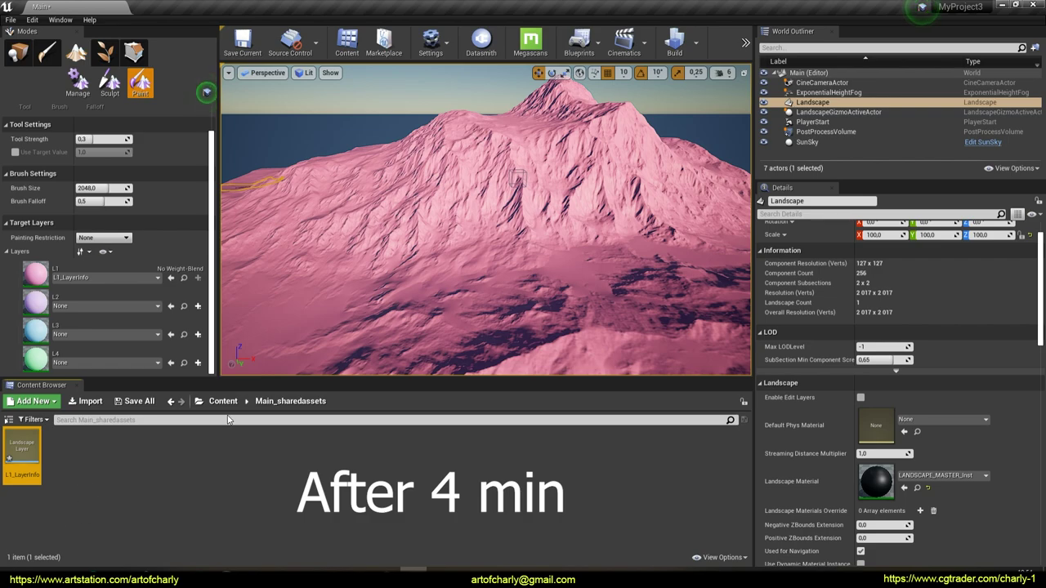
# Create non-weight-blended layer info for L2 and L3.
pyautogui.click(197, 305)
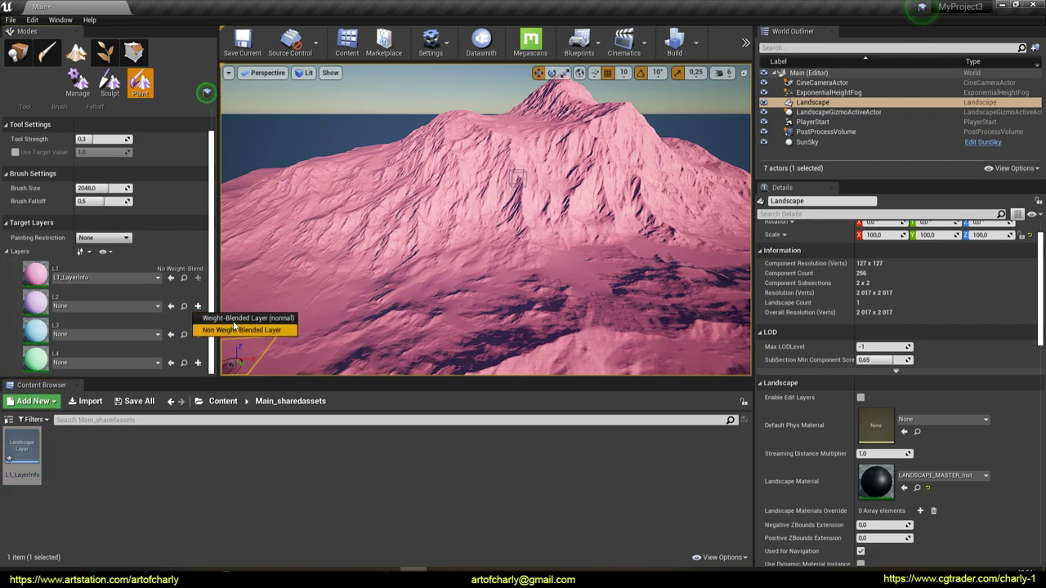
pyautogui.click(283, 318)
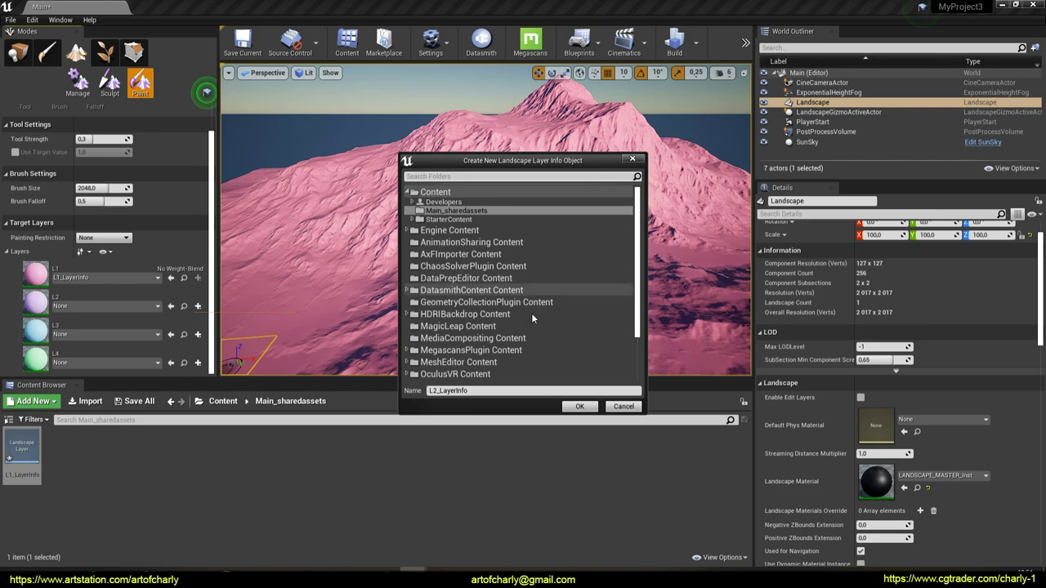
pyautogui.click(579, 406)
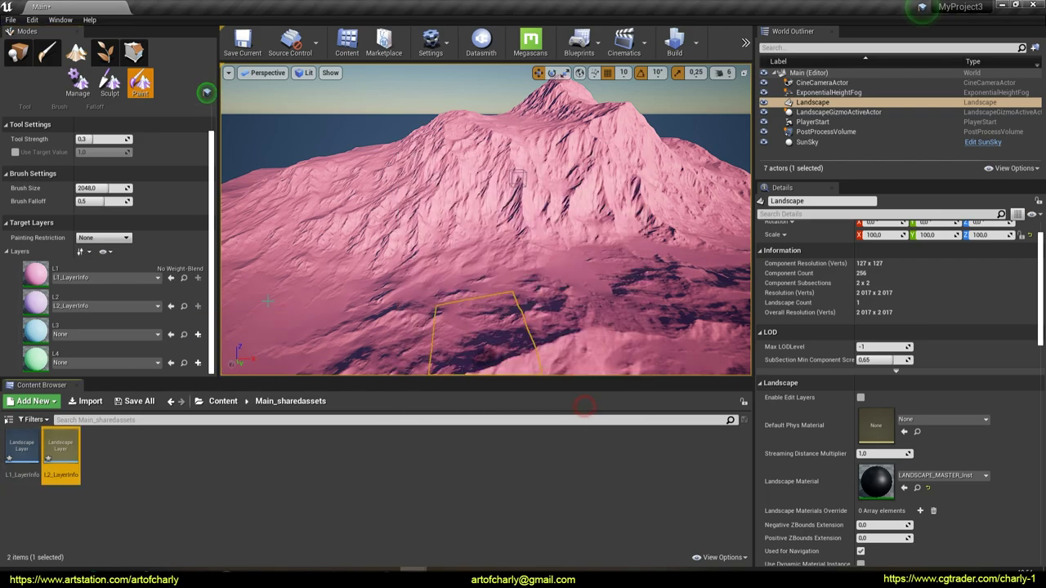
pyautogui.click(197, 334)
pyautogui.click(245, 341)
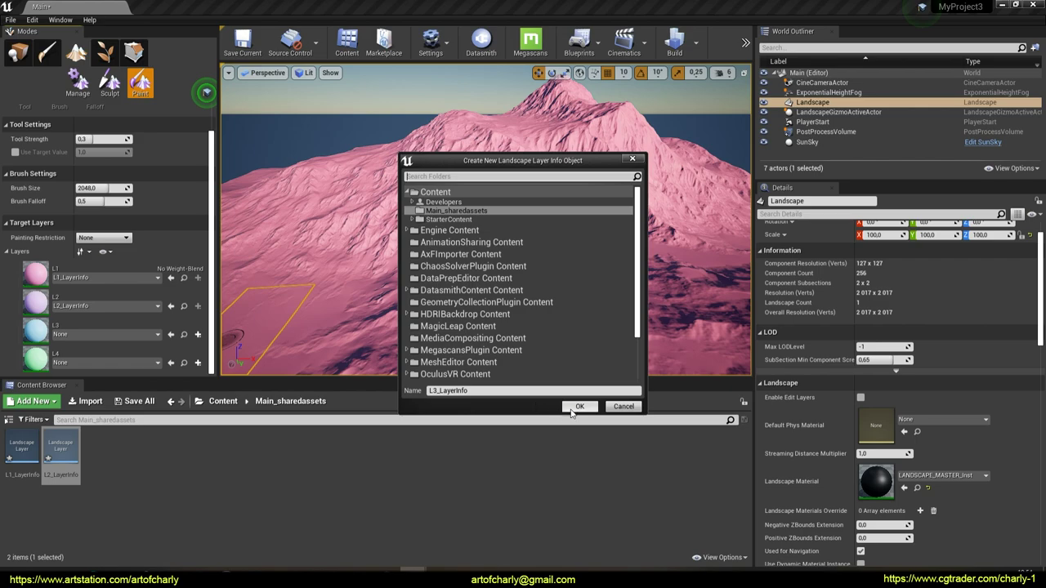
pyautogui.click(580, 406)
# Create non-weight-blended L4_LayerInfo, then select the L2 paint layer.
pyautogui.click(197, 363)
pyautogui.click(245, 370)
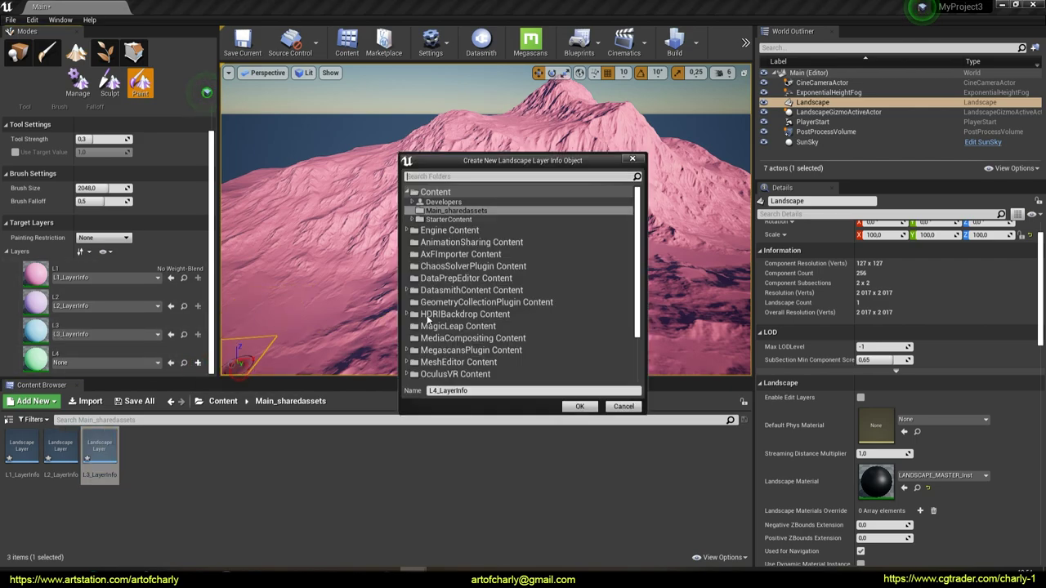
pyautogui.click(564, 407)
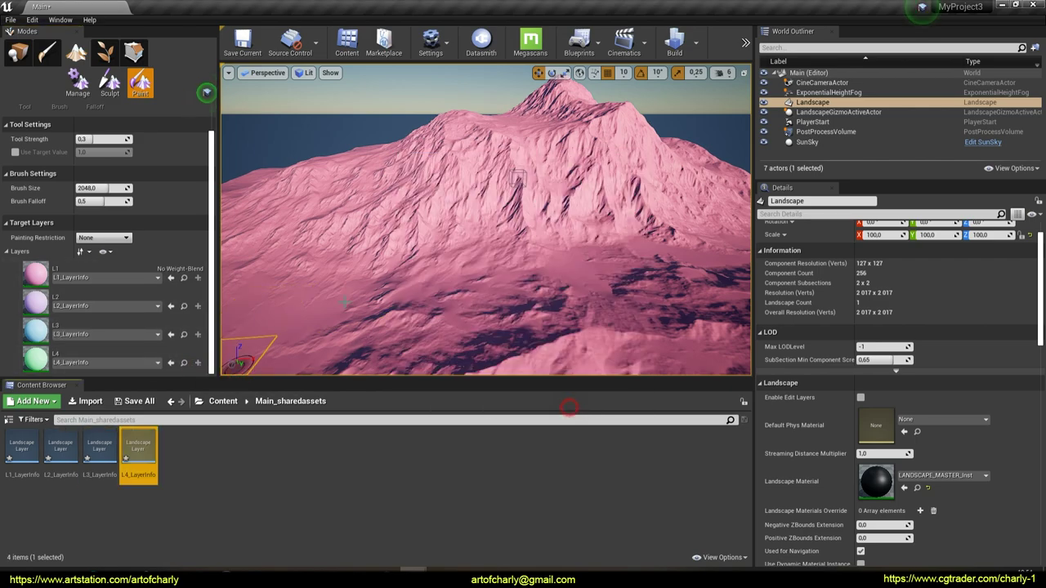
pyautogui.click(208, 494)
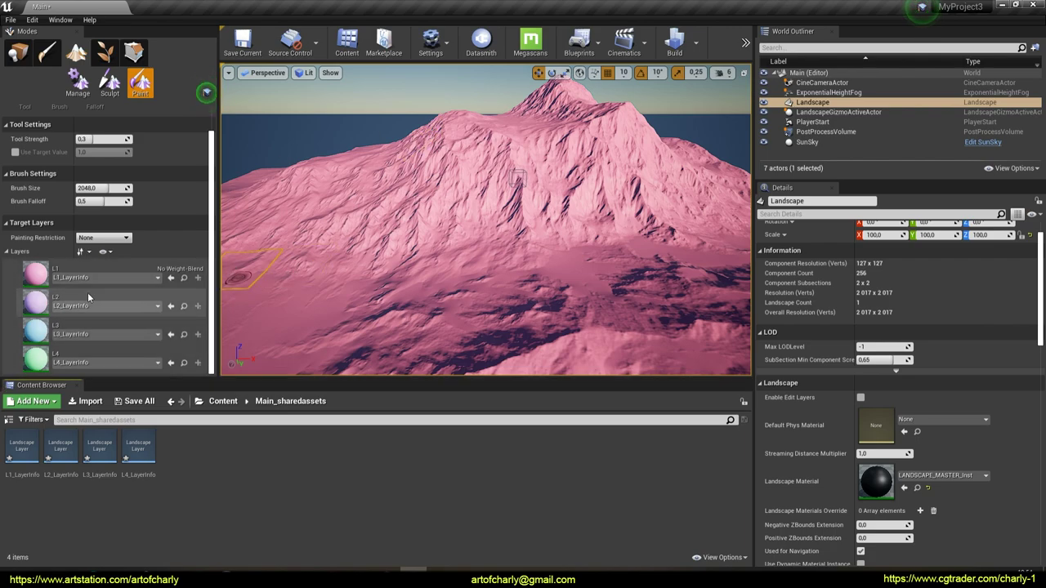
pyautogui.click(34, 304)
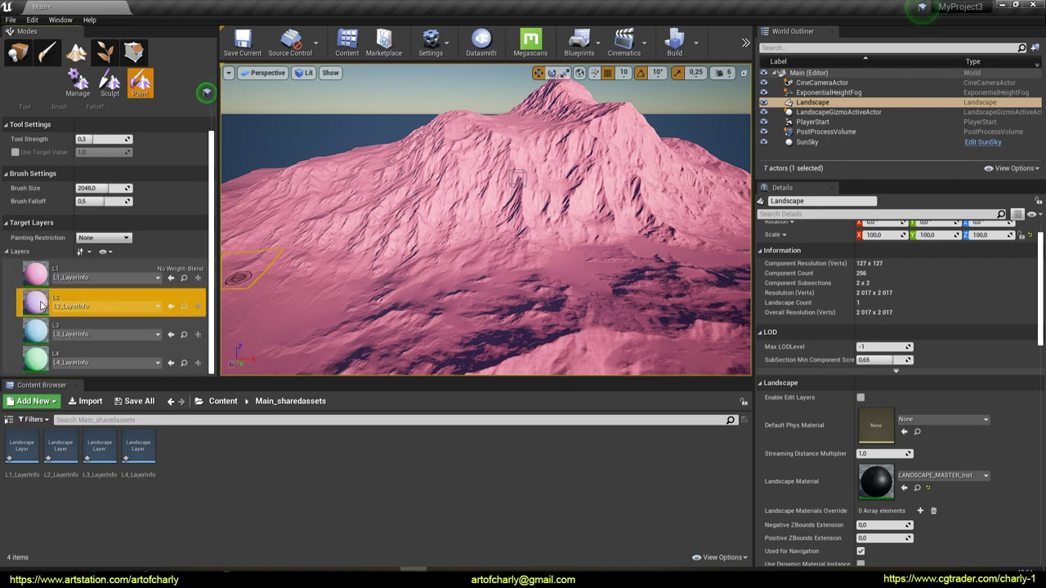
# Import heatmap_New Layer0_L20.png into the L2 layer, accepting the colour PNG warning.
pyautogui.rightClick(41, 305)
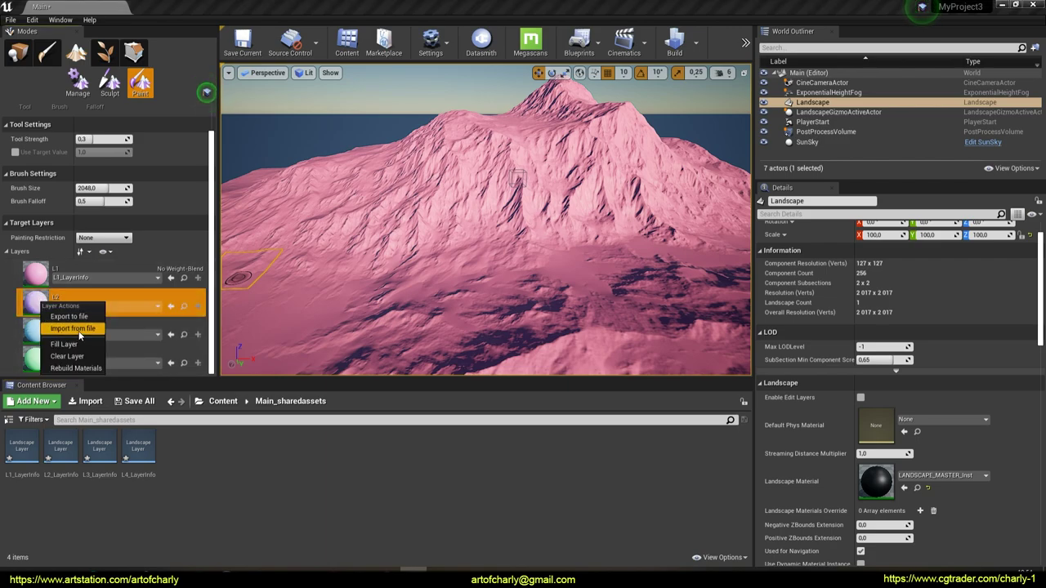
pyautogui.click(73, 329)
pyautogui.click(291, 184)
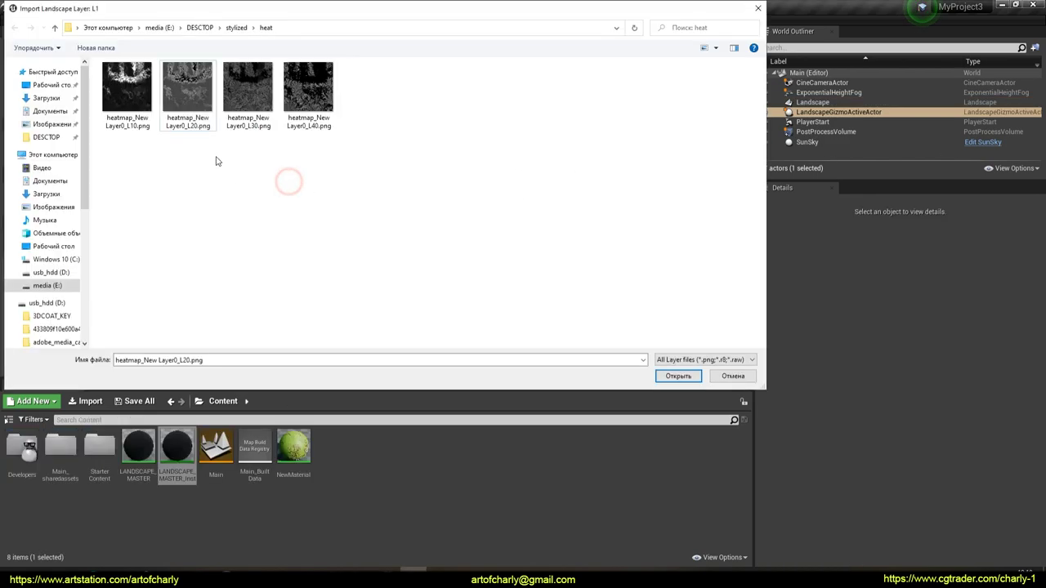
pyautogui.click(187, 95)
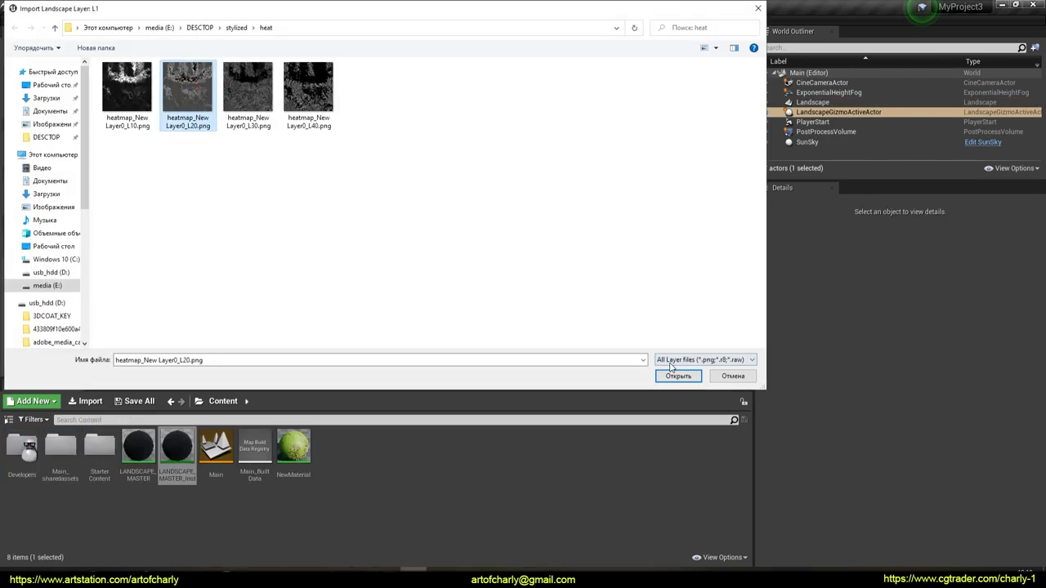
pyautogui.click(673, 375)
pyautogui.click(604, 319)
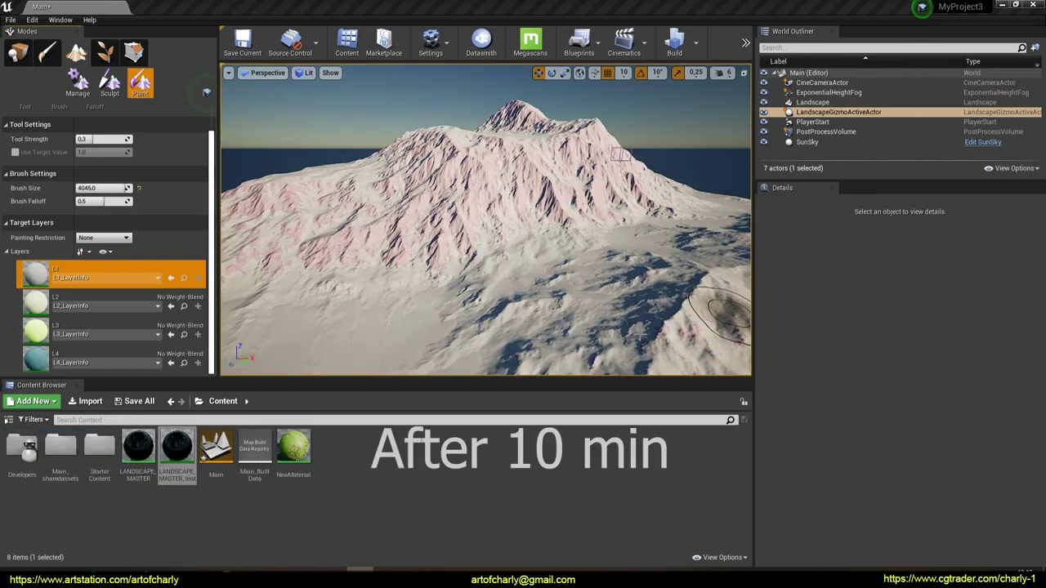
pyautogui.doubleClick(138, 452)
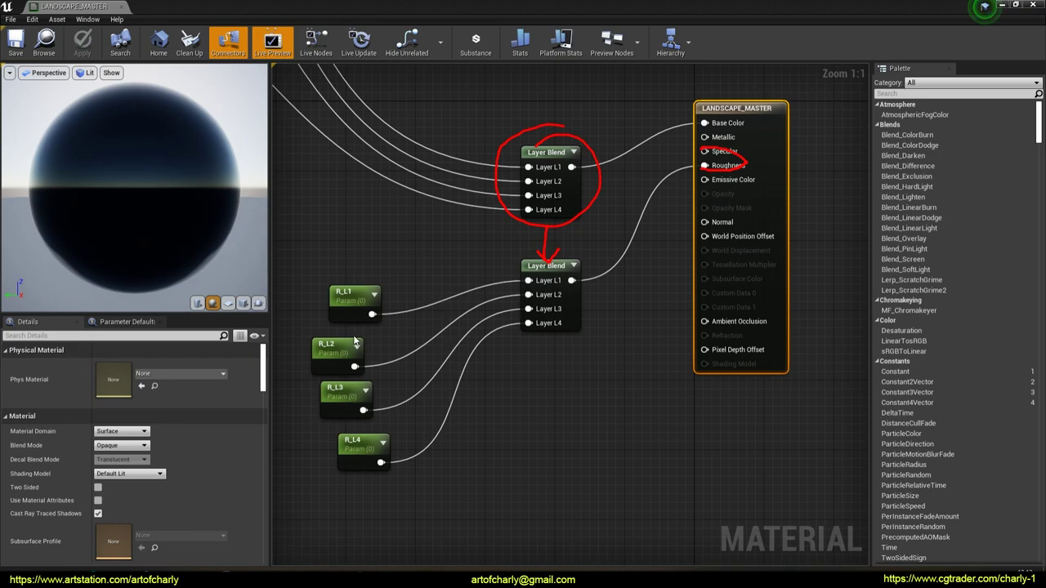
# Add a constant by the roughness Layer Blend and convert it to a scalar parameter.
pyautogui.moveTo(517, 412); pyautogui.dragTo(610, 359, button='right')
pyautogui.click(611, 361)
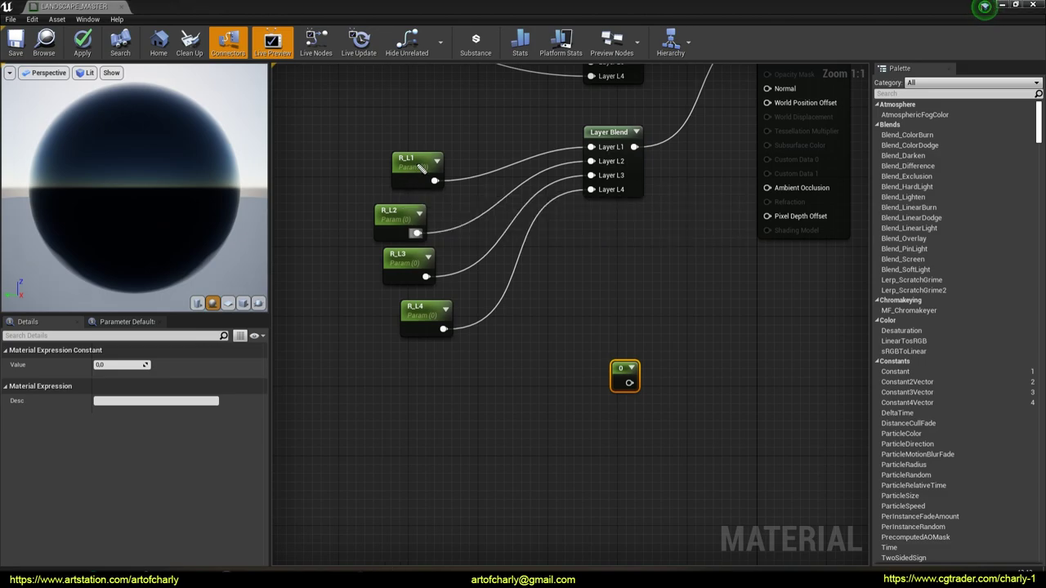
pyautogui.moveTo(588, 339); pyautogui.dragTo(686, 451)
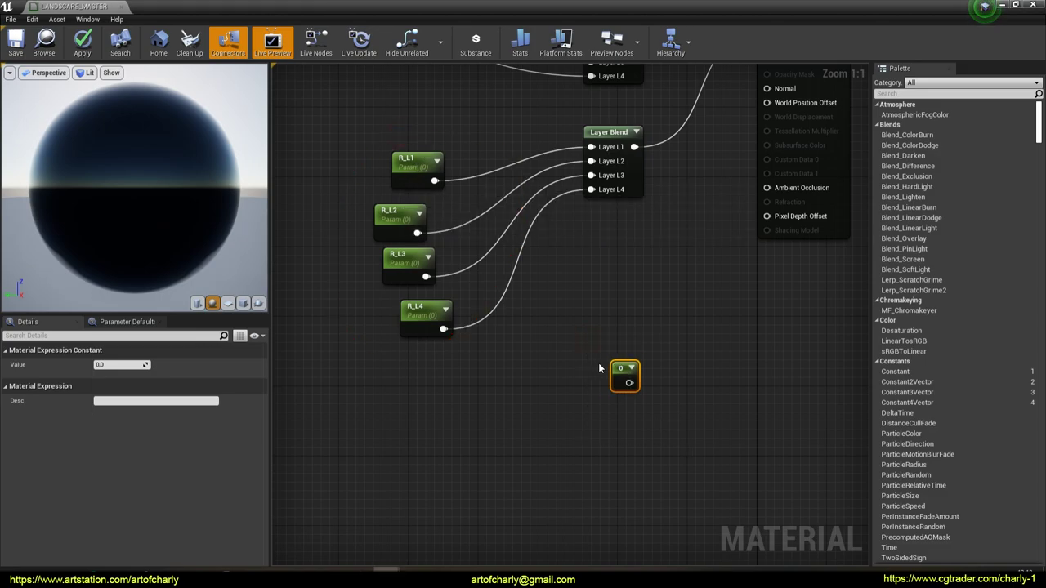
pyautogui.rightClick(622, 366)
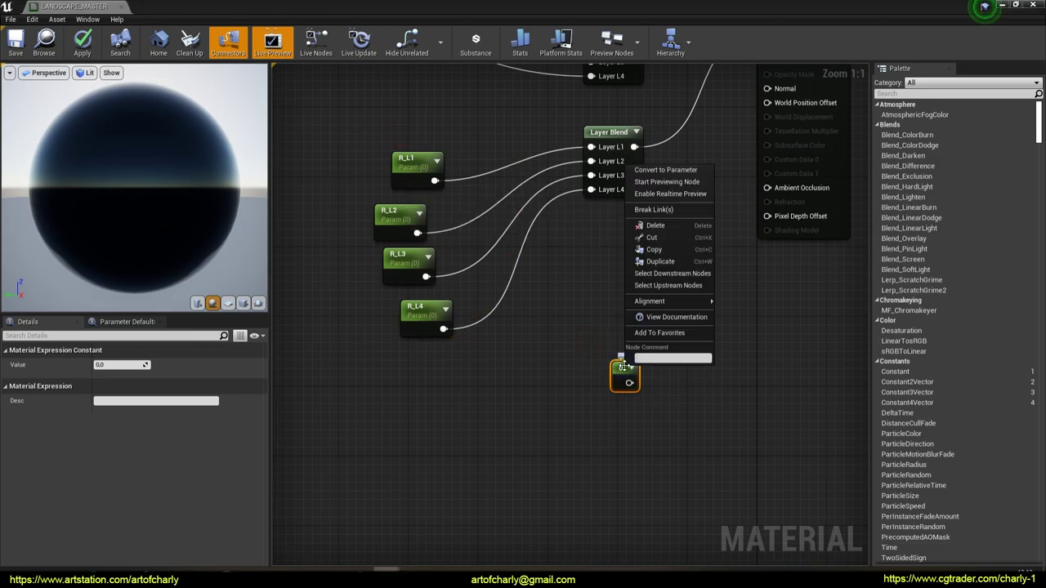
pyautogui.click(665, 169)
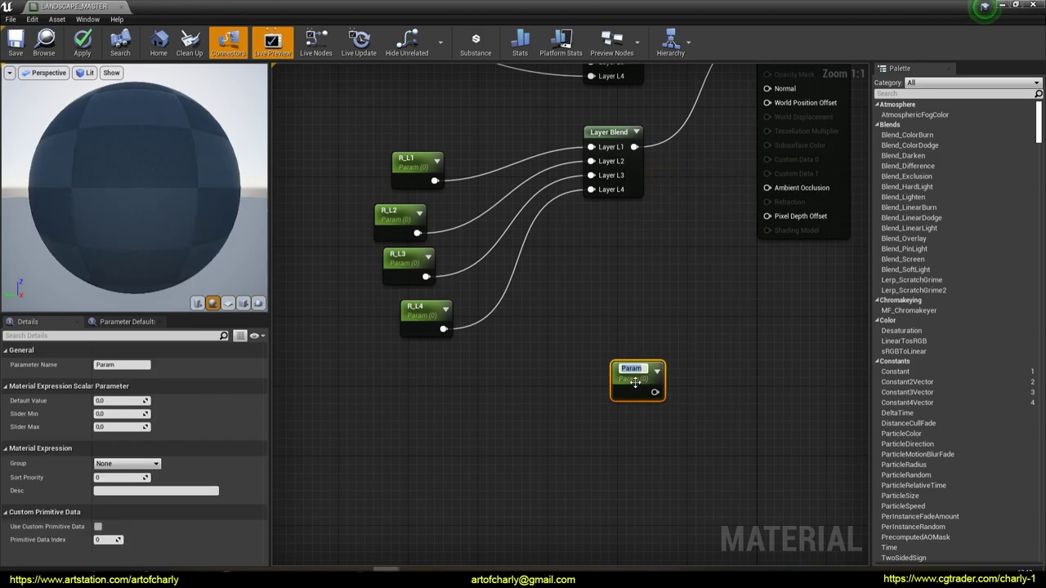
pyautogui.click(122, 364)
pyautogui.moveTo(106, 344); pyautogui.dragTo(163, 367)
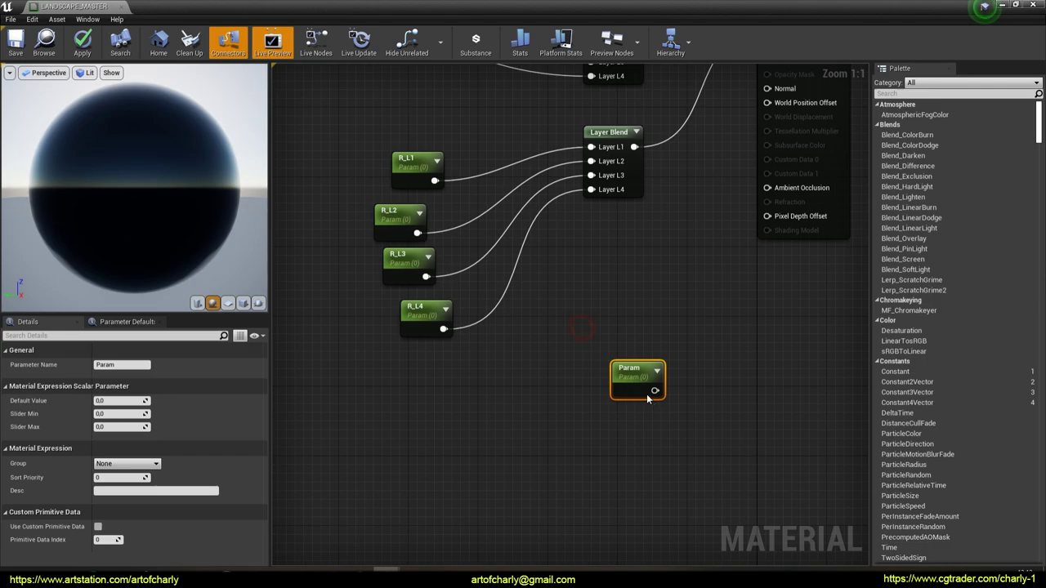
# Delete the unused Param node, save LANDSCAPE_MASTER and close the editor.
pyautogui.press('Delete')
pyautogui.hotkey('ctrl', 'z')
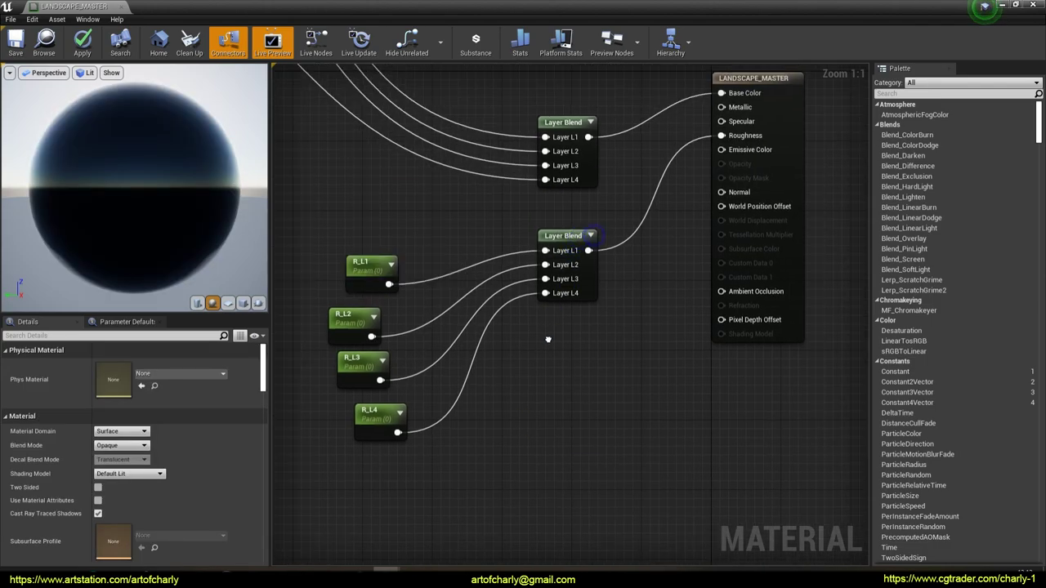
pyautogui.click(8, 44)
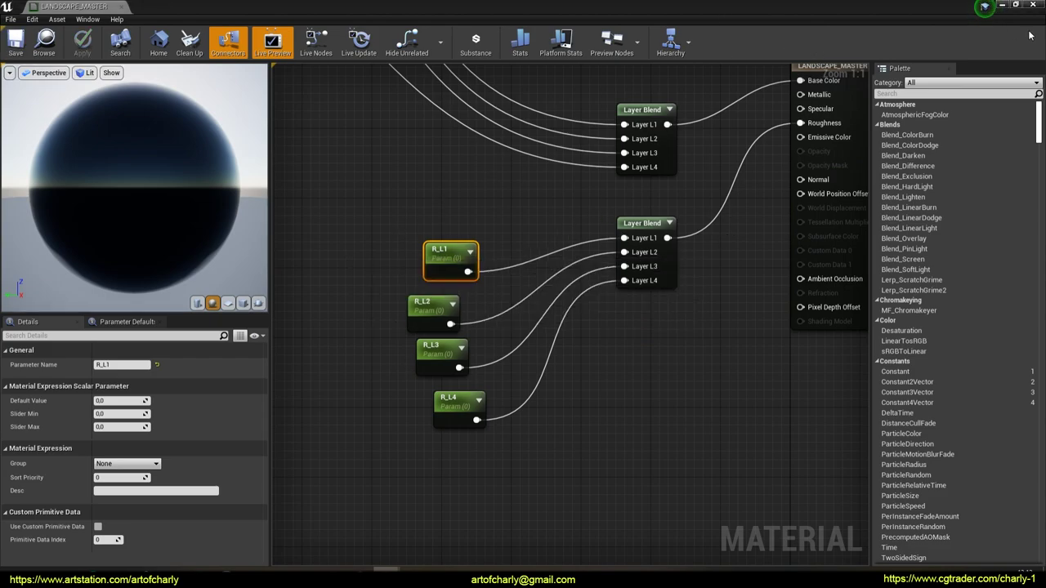
pyautogui.click(1032, 5)
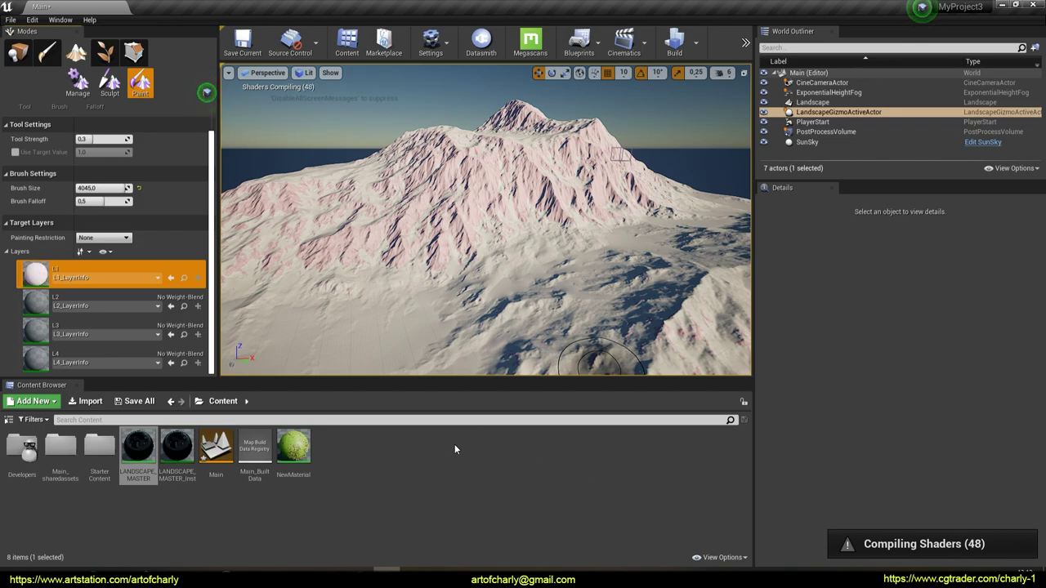
# In LANDSCAPE_MASTER_Inst, set the L1 colour to a sampled tan.
pyautogui.click(181, 458)
pyautogui.doubleClick(186, 460)
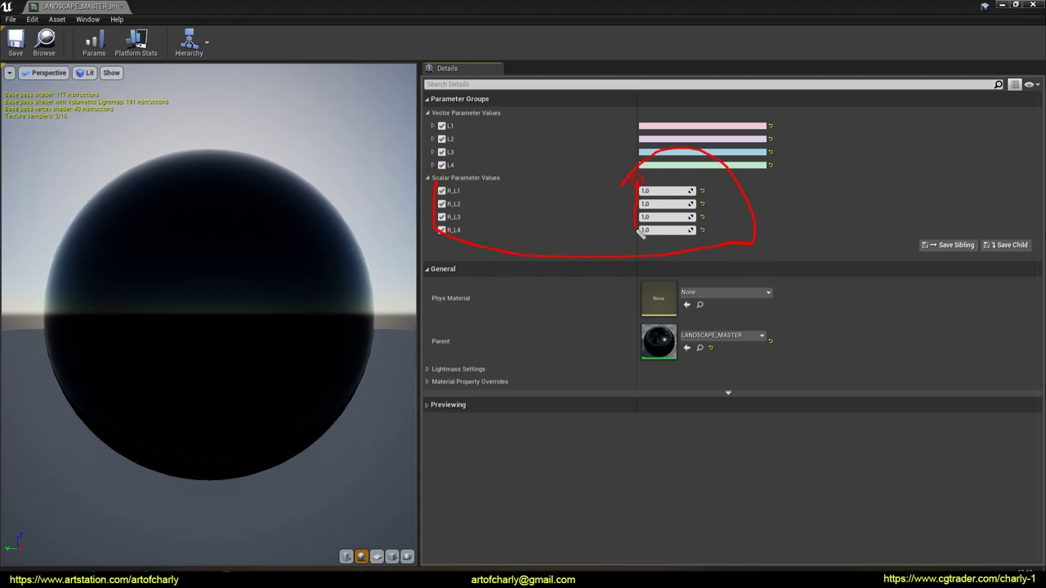
pyautogui.press('Escape')
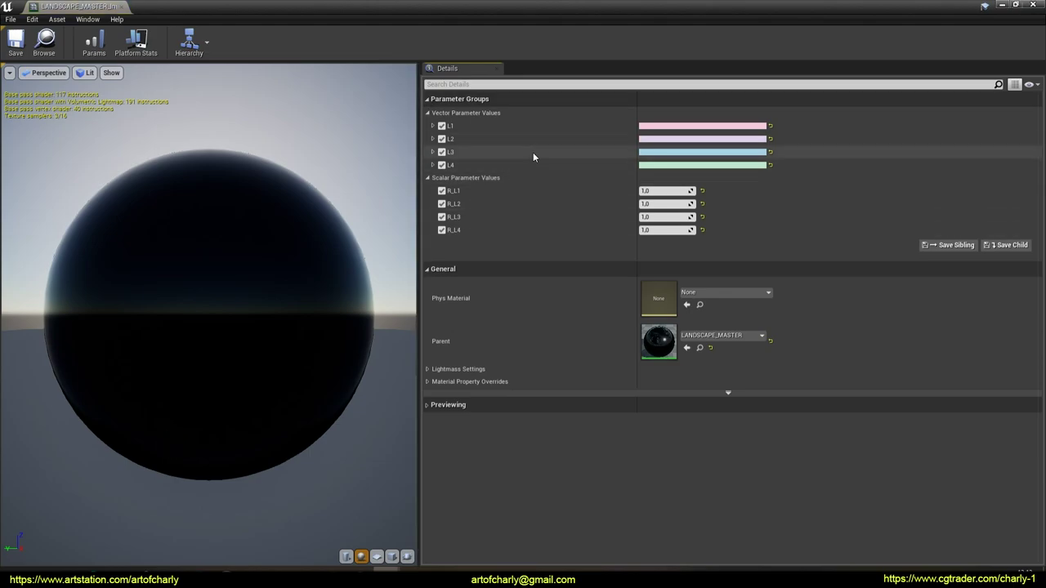
pyautogui.click(655, 127)
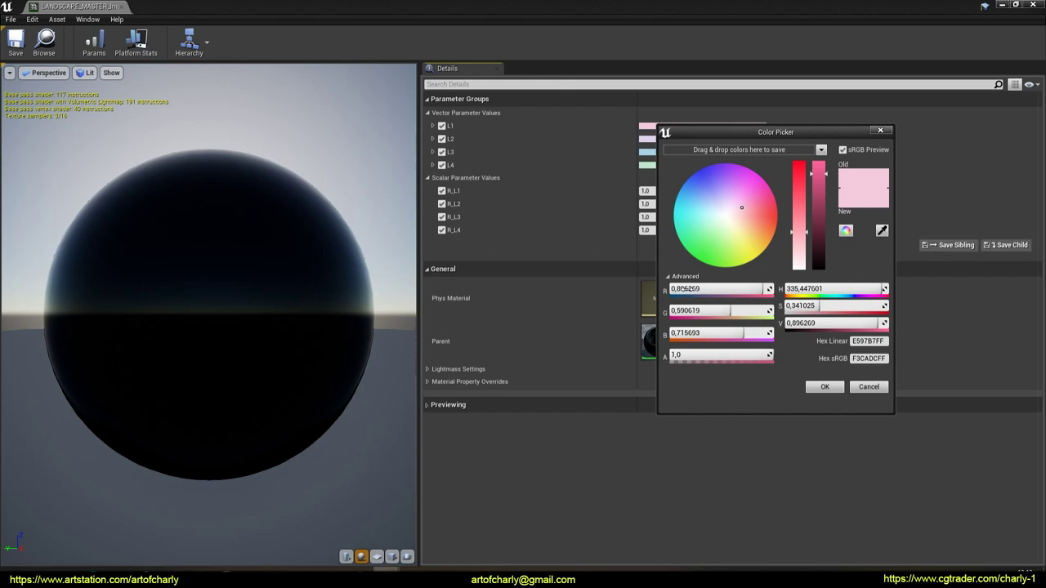
pyautogui.click(871, 386)
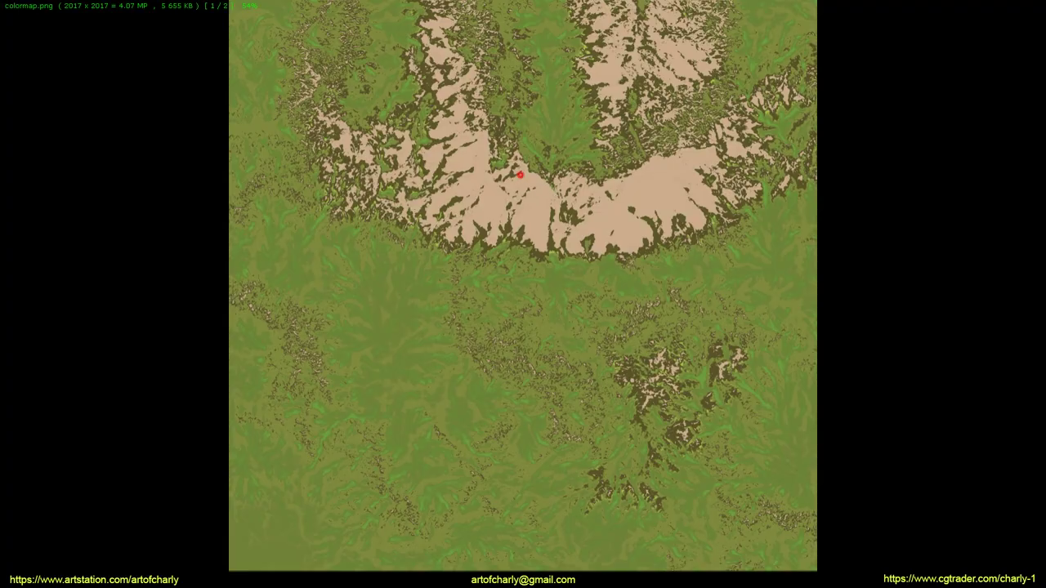
pyautogui.doubleClick(520, 174)
pyautogui.click(678, 123)
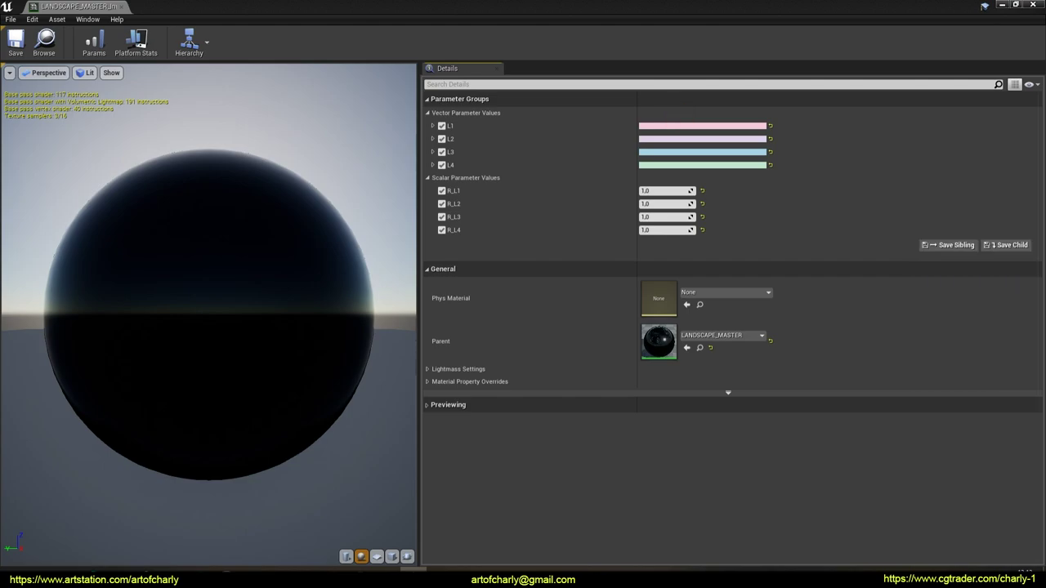
pyautogui.click(677, 126)
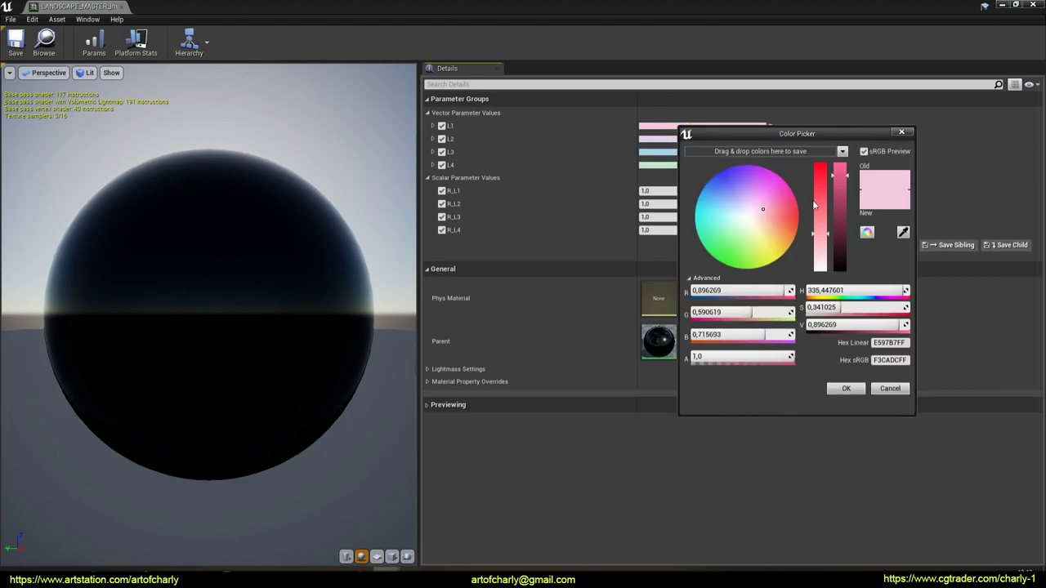
pyautogui.click(903, 235)
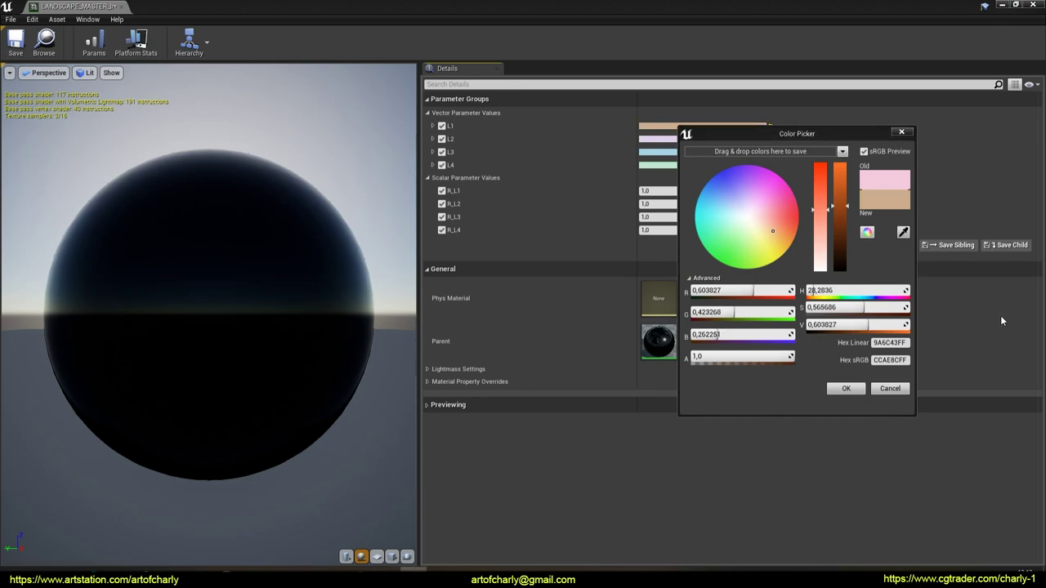
pyautogui.click(846, 389)
# Set L2 to dark olive and L3 to green with the eyedropper.
pyautogui.click(742, 140)
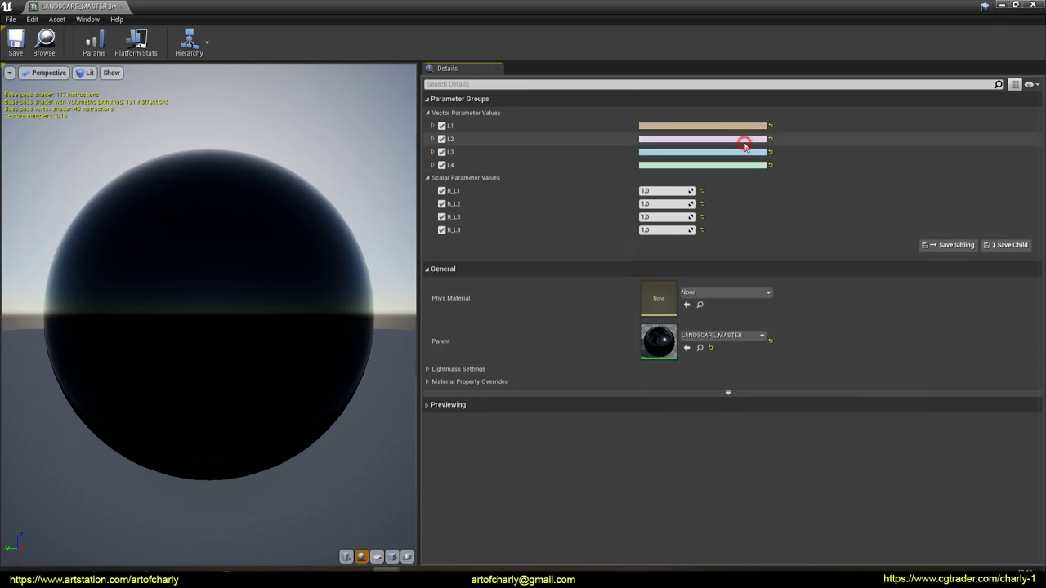
pyautogui.click(968, 246)
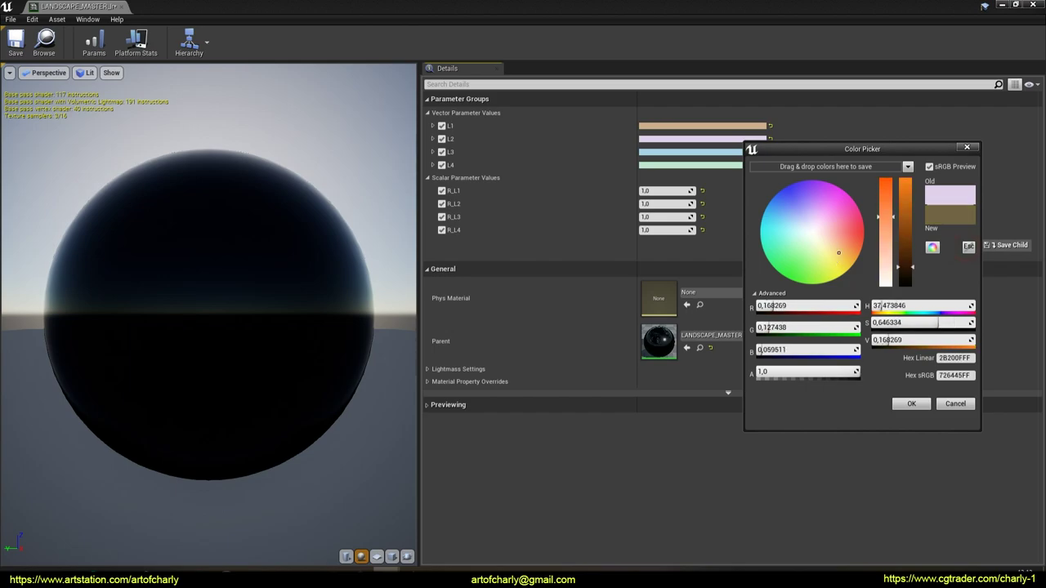
pyautogui.click(949, 214)
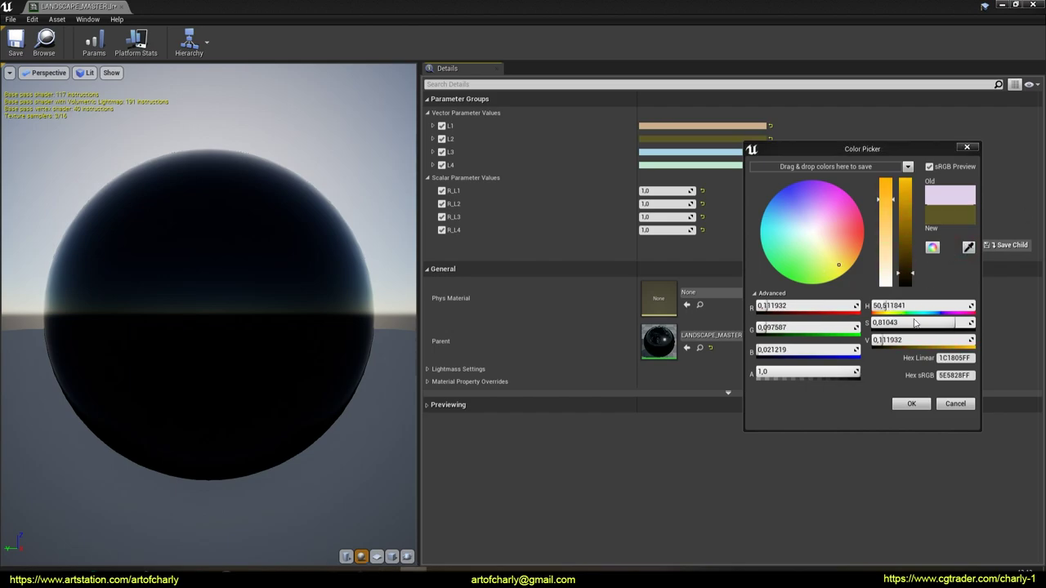
pyautogui.click(910, 405)
pyautogui.click(692, 152)
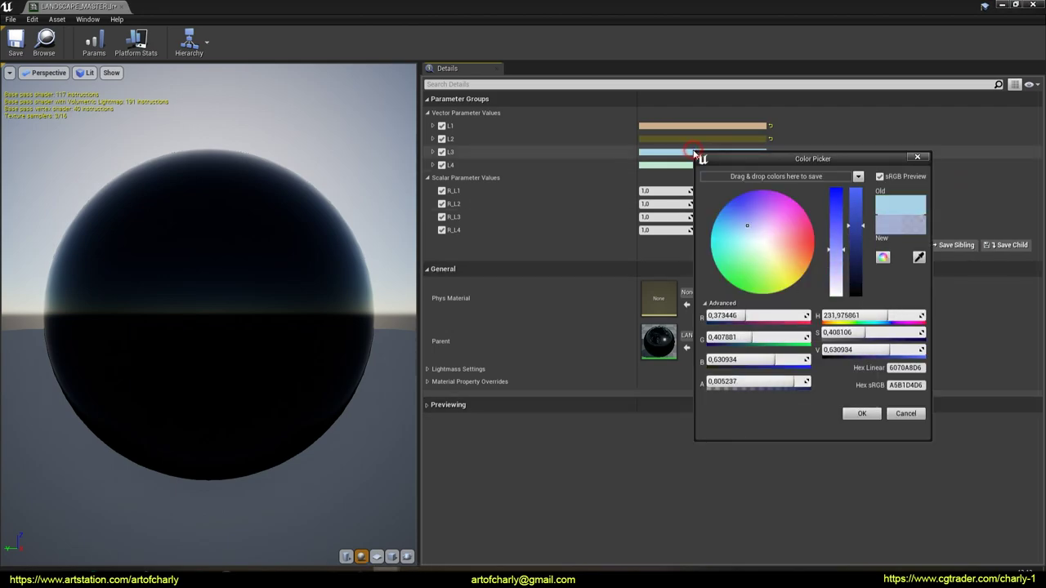
pyautogui.click(919, 258)
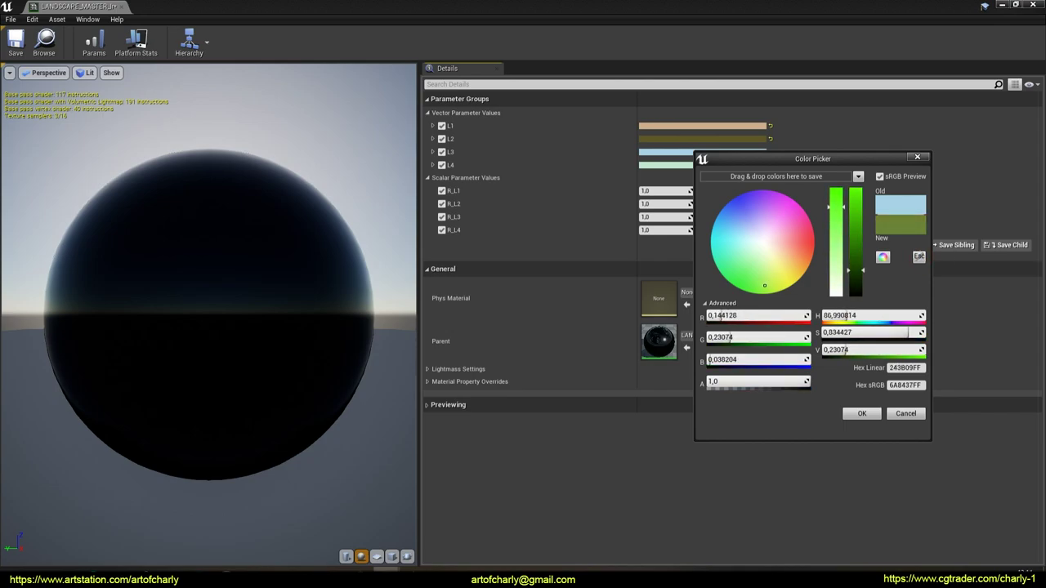
pyautogui.click(862, 414)
# Set L4 to L3's green, then save and close the material instance.
pyautogui.click(727, 166)
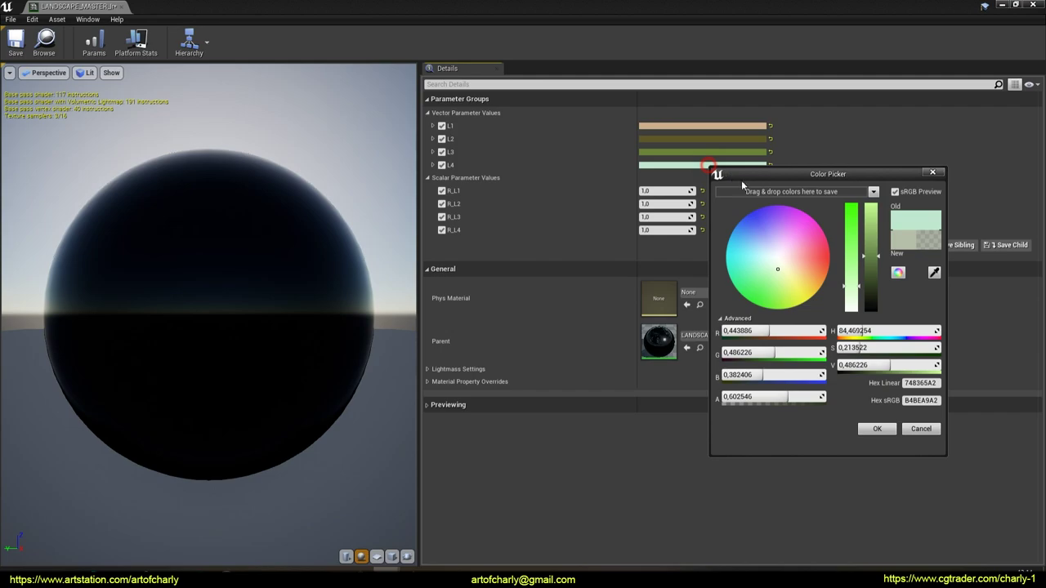
pyautogui.click(935, 274)
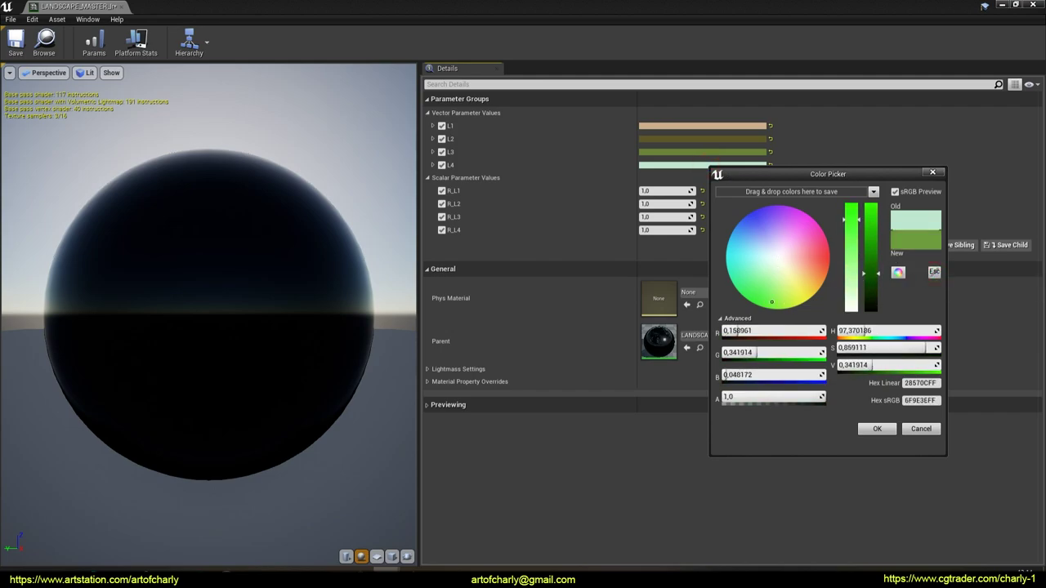
pyautogui.click(678, 152)
pyautogui.click(876, 428)
pyautogui.hotkey('ctrl', 's')
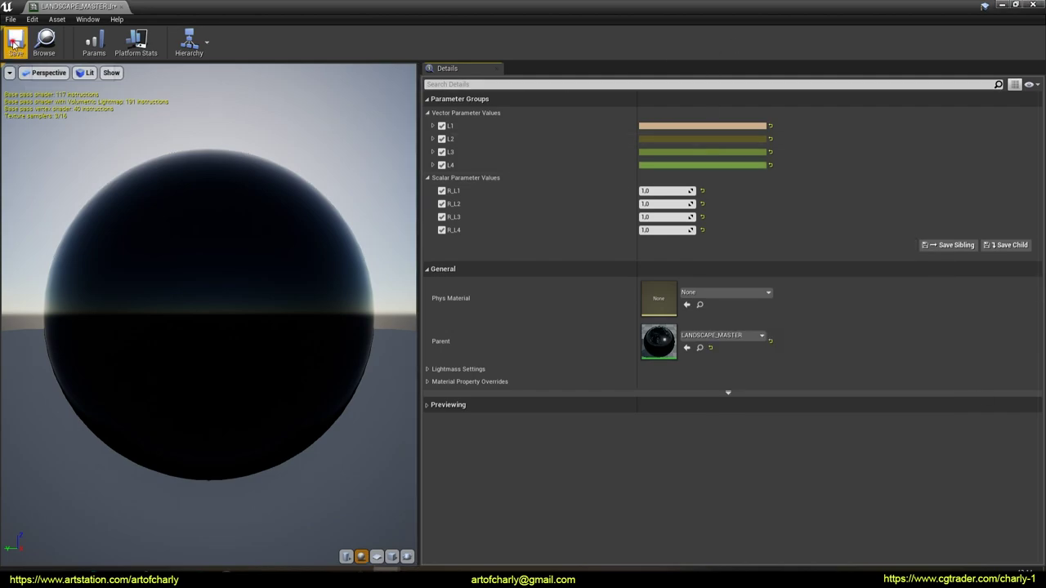
pyautogui.click(1031, 4)
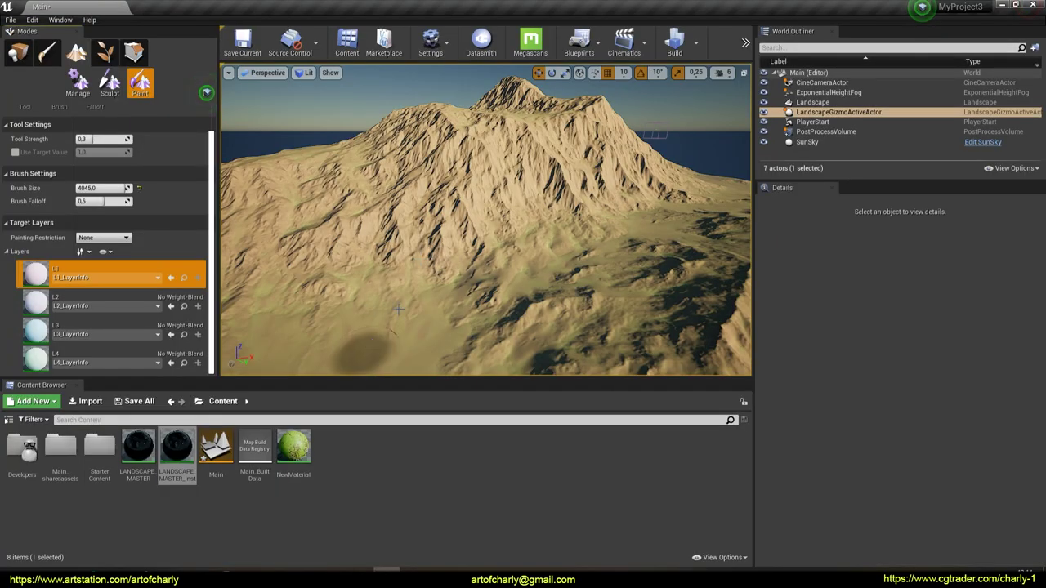
# Desaturate L1 in LANDSCAPE_MASTER_Inst to a near-white grey (sRGB CCCBC9).
pyautogui.moveTo(486, 220)
pyautogui.mouseDown(button='right')
pyautogui.moveTo(425, 246)
pyautogui.moveTo(531, 184)
pyautogui.mouseUp(button='right')
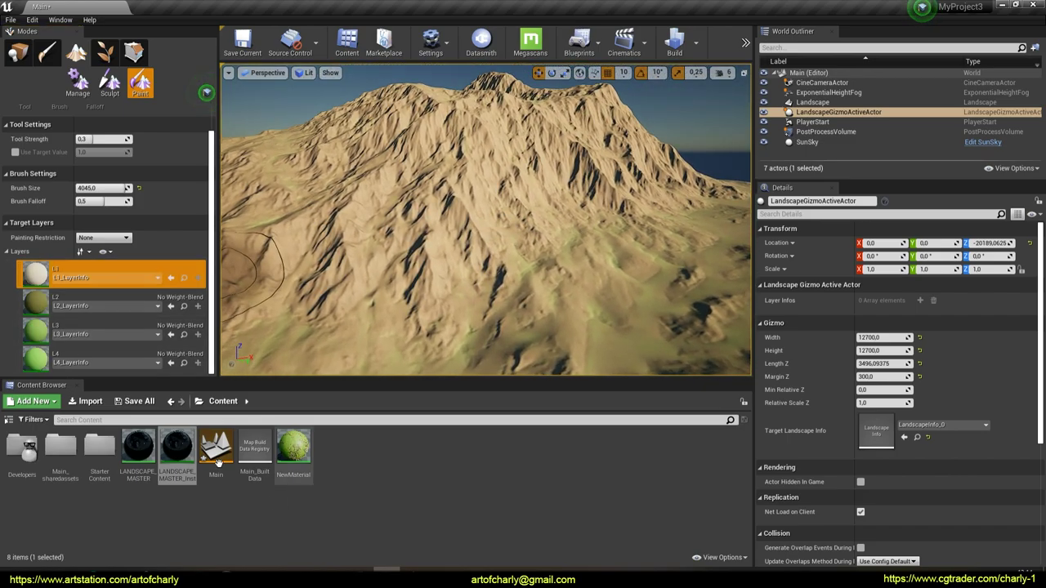
pyautogui.doubleClick(176, 449)
pyautogui.moveTo(423, 16)
pyautogui.mouseDown()
pyautogui.moveTo(529, 110)
pyautogui.moveTo(651, 255)
pyautogui.mouseUp()
pyautogui.click(744, 372)
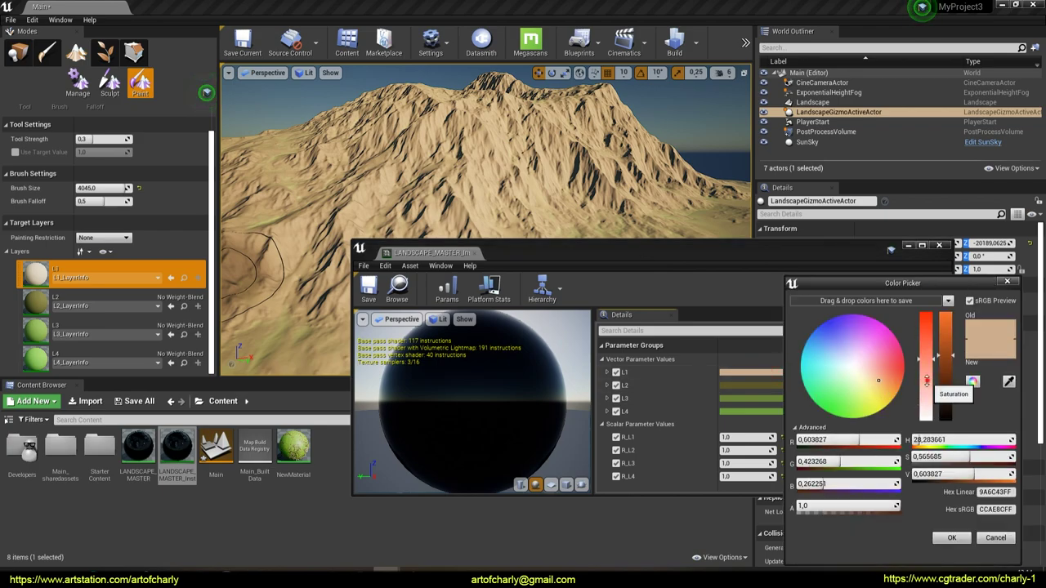
pyautogui.moveTo(928, 384); pyautogui.dragTo(929, 416)
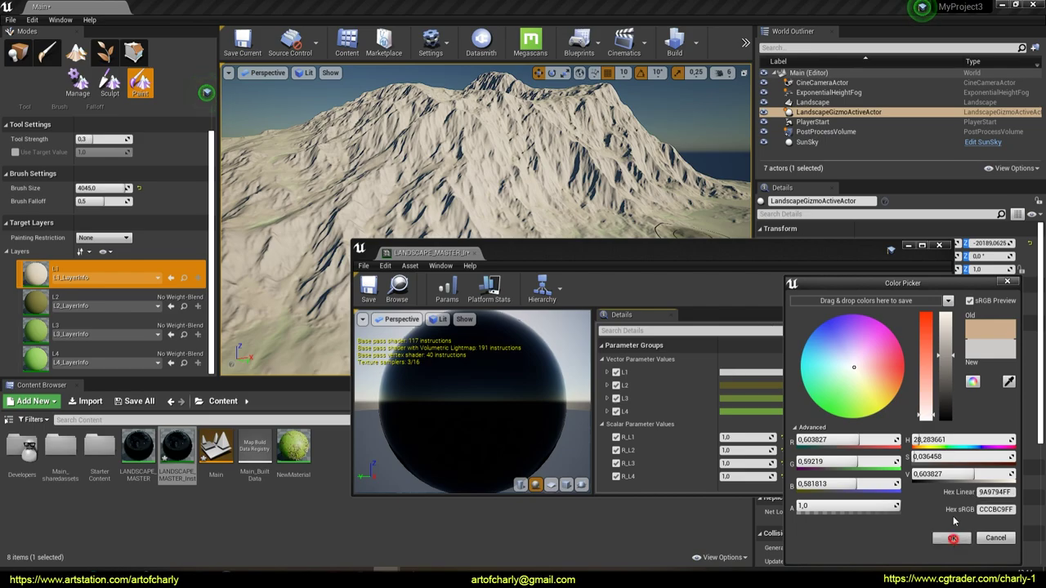
pyautogui.click(952, 537)
pyautogui.doubleClick(847, 255)
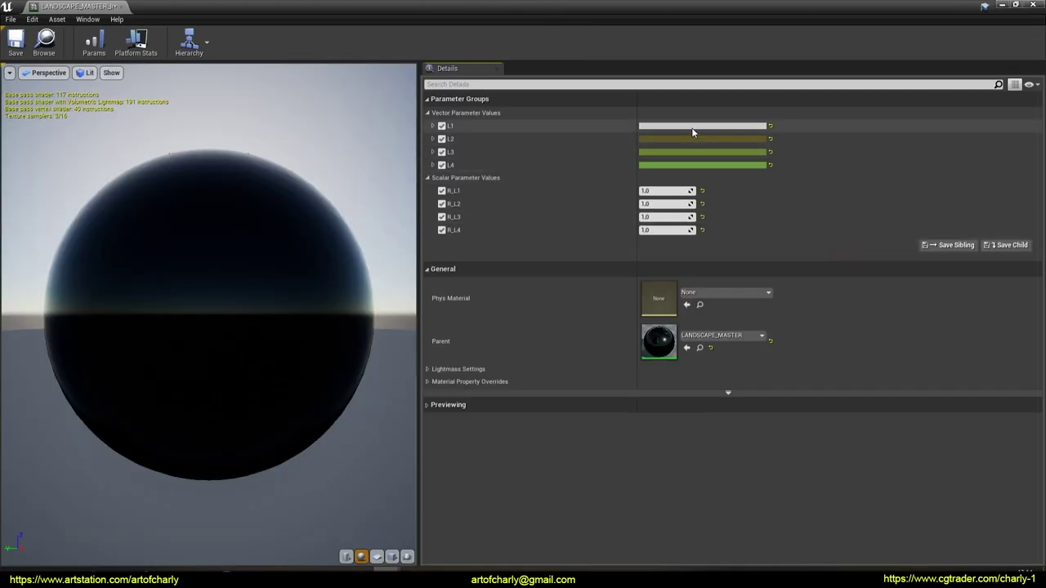
# Set L2 to the light grey sampled from L1.
pyautogui.click(693, 139)
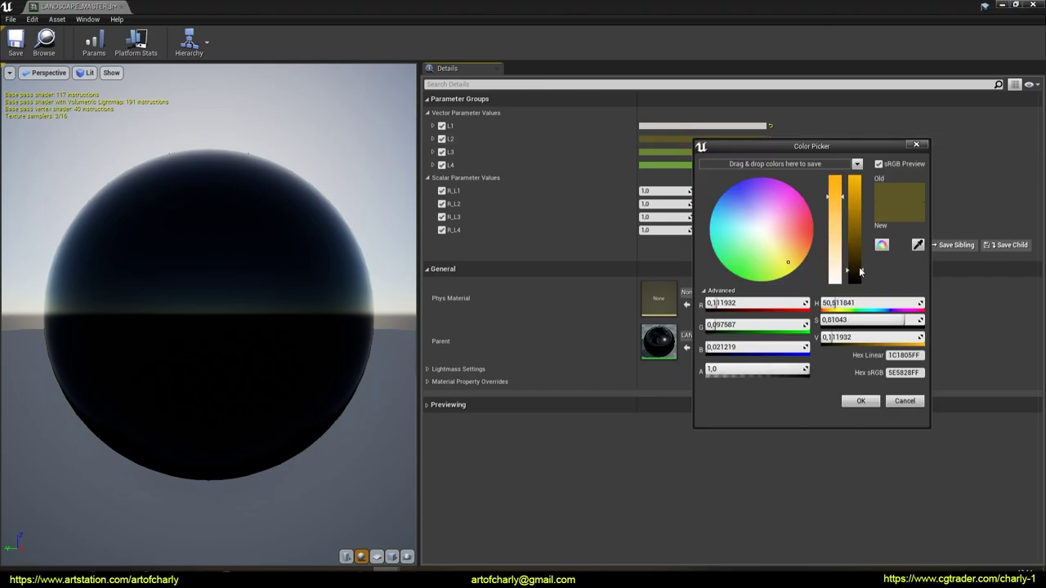
pyautogui.click(919, 247)
pyautogui.click(731, 123)
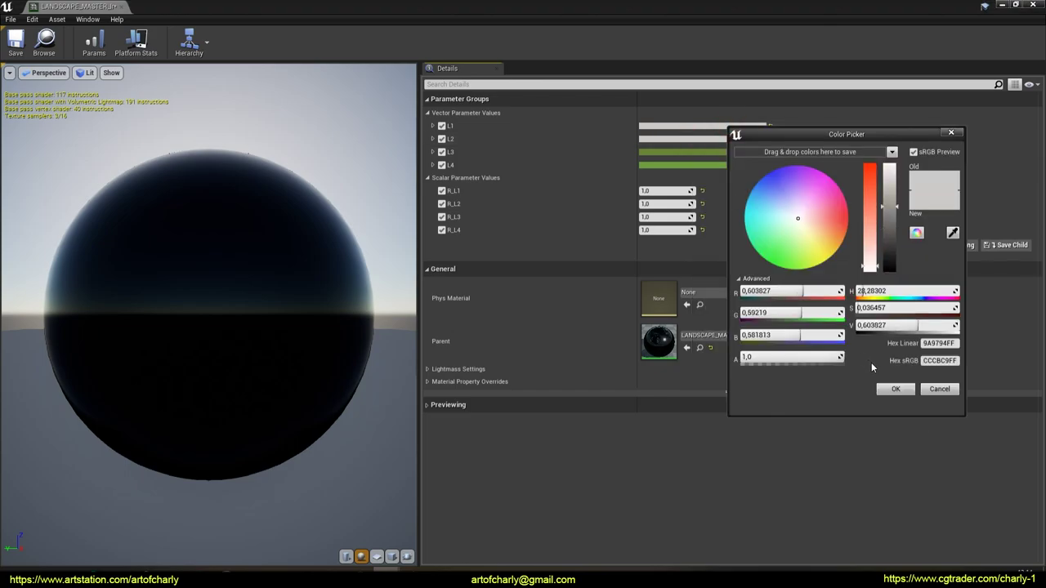
pyautogui.click(894, 392)
pyautogui.click(672, 141)
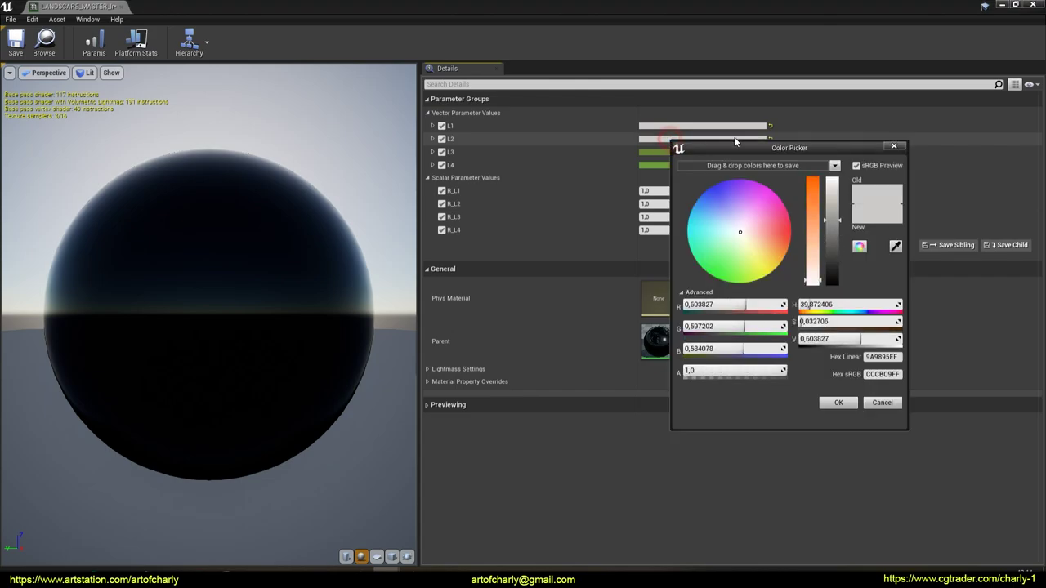
pyautogui.click(895, 247)
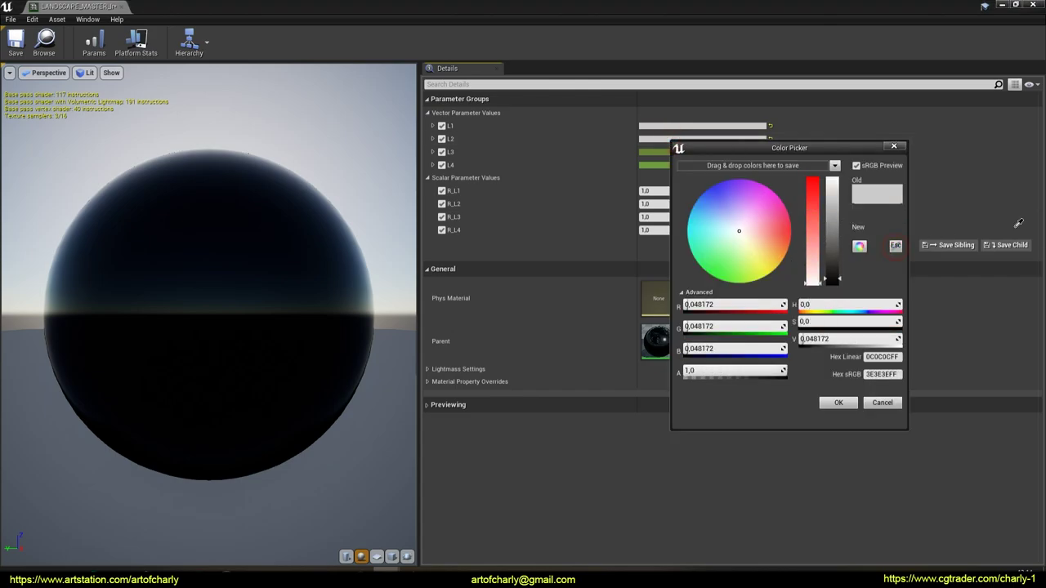
pyautogui.click(883, 402)
# Set L1 to dark olive (sRGB 5E5828) and close the instance editor.
pyautogui.click(690, 125)
pyautogui.click(917, 233)
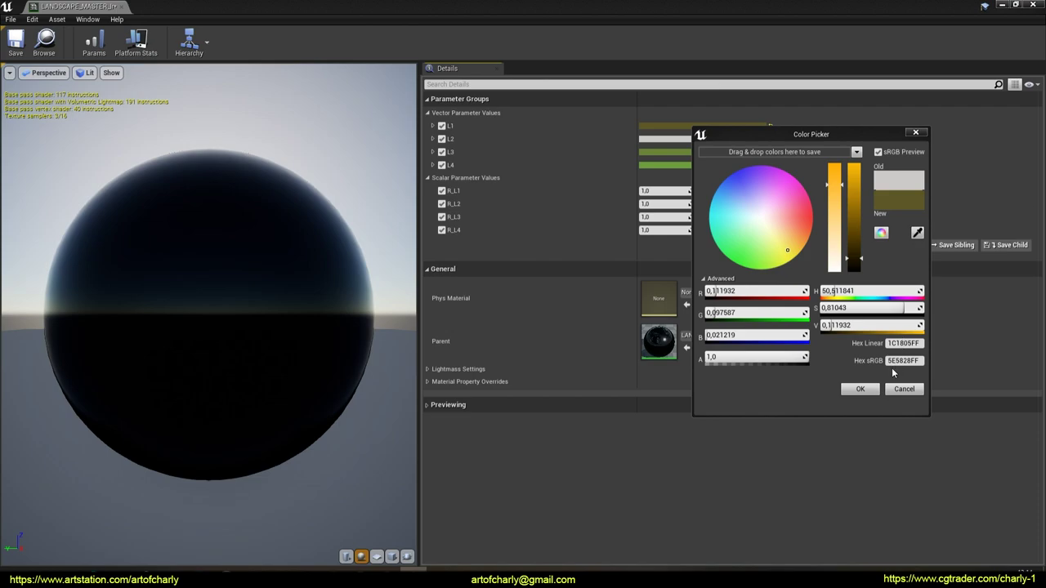
pyautogui.click(854, 390)
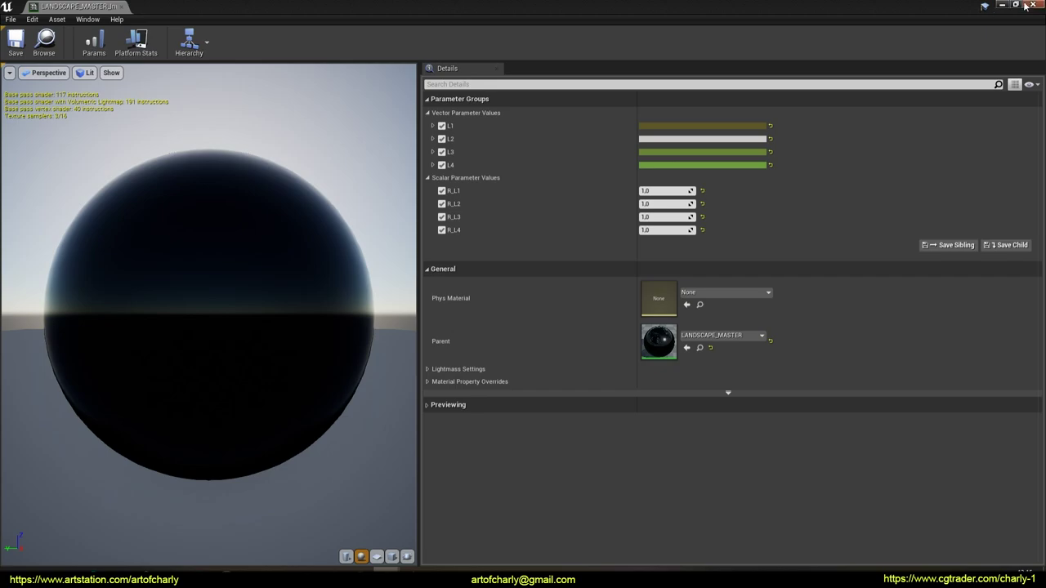
pyautogui.click(1027, 5)
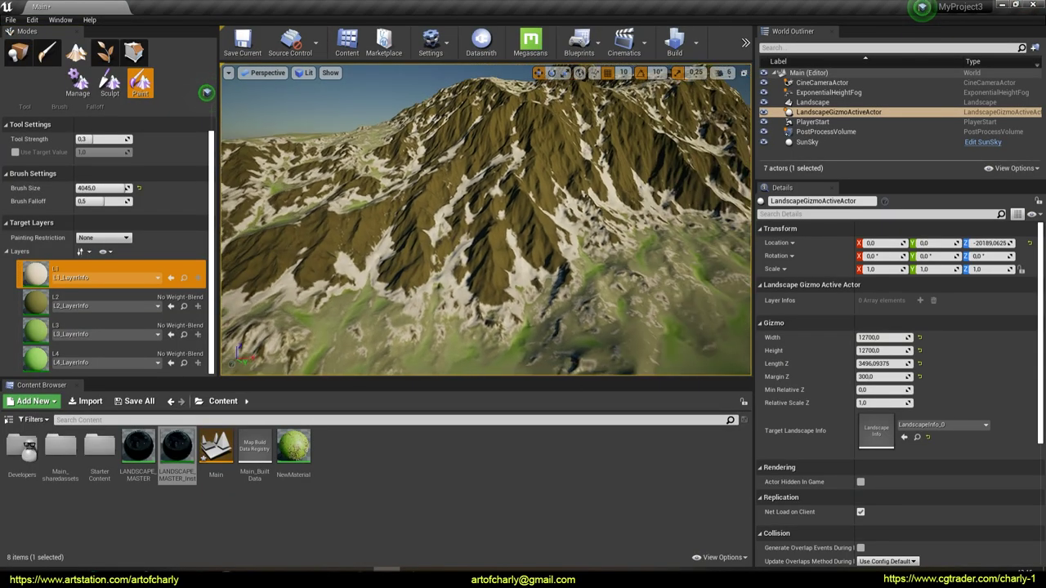
# Import a heatmap PNG into the L1 landscape layer, accepting the warning.
pyautogui.click(105, 269)
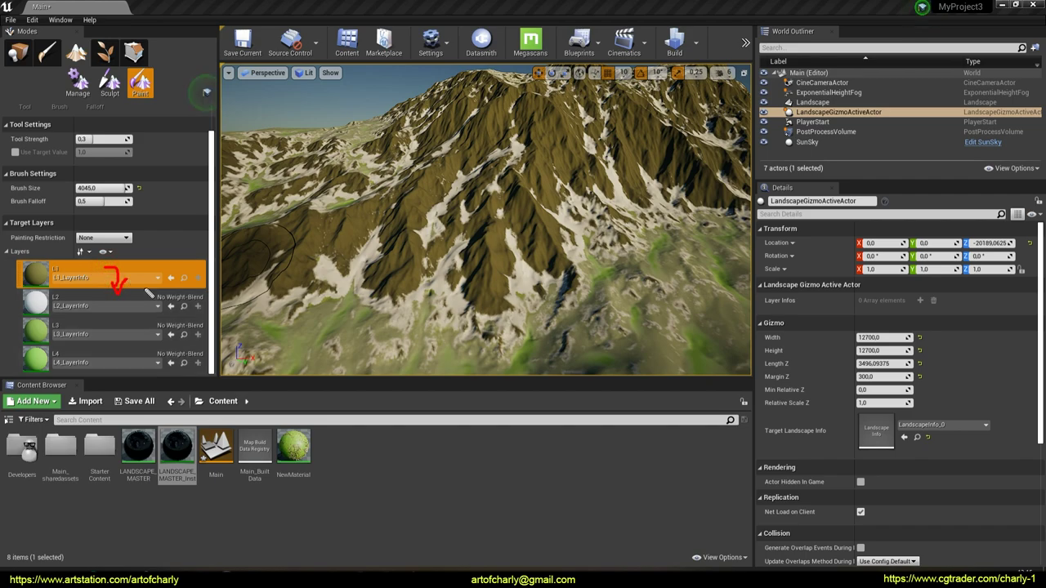
pyautogui.rightClick(82, 269)
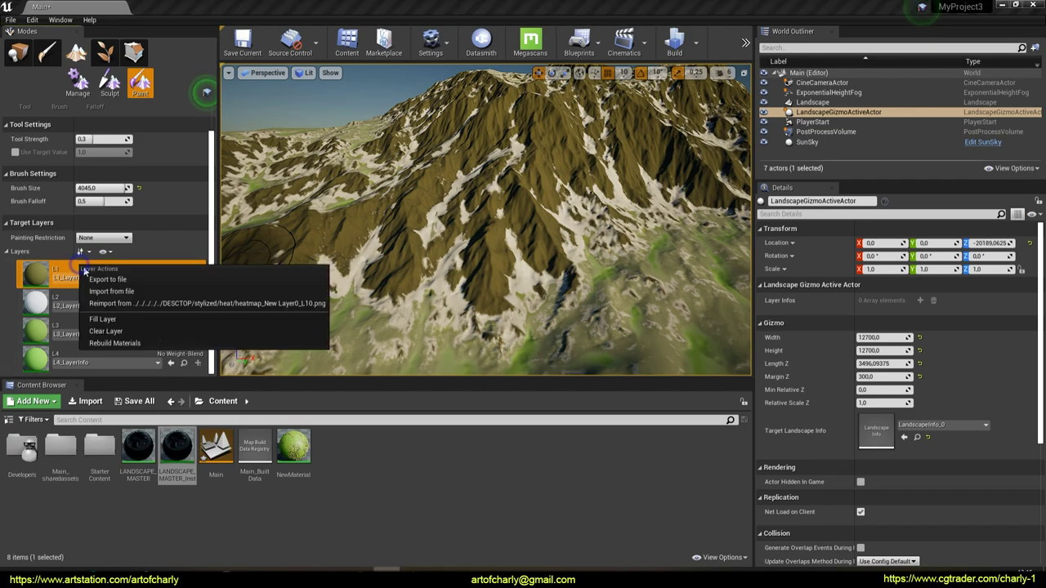
pyautogui.click(121, 290)
pyautogui.doubleClick(194, 96)
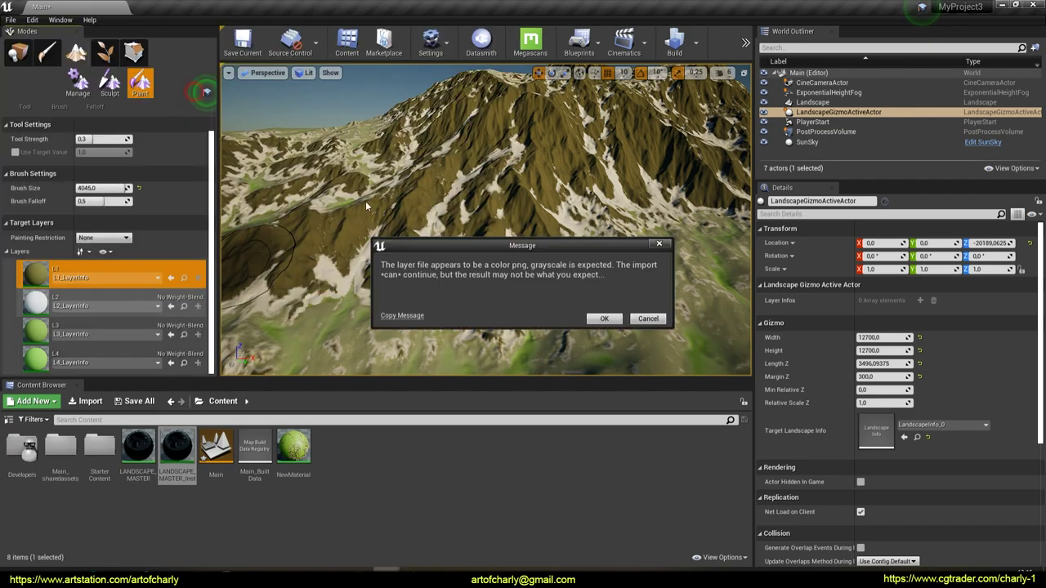
pyautogui.click(602, 319)
# Import a heatmap PNG into the L2 layer as well.
pyautogui.rightClick(121, 299)
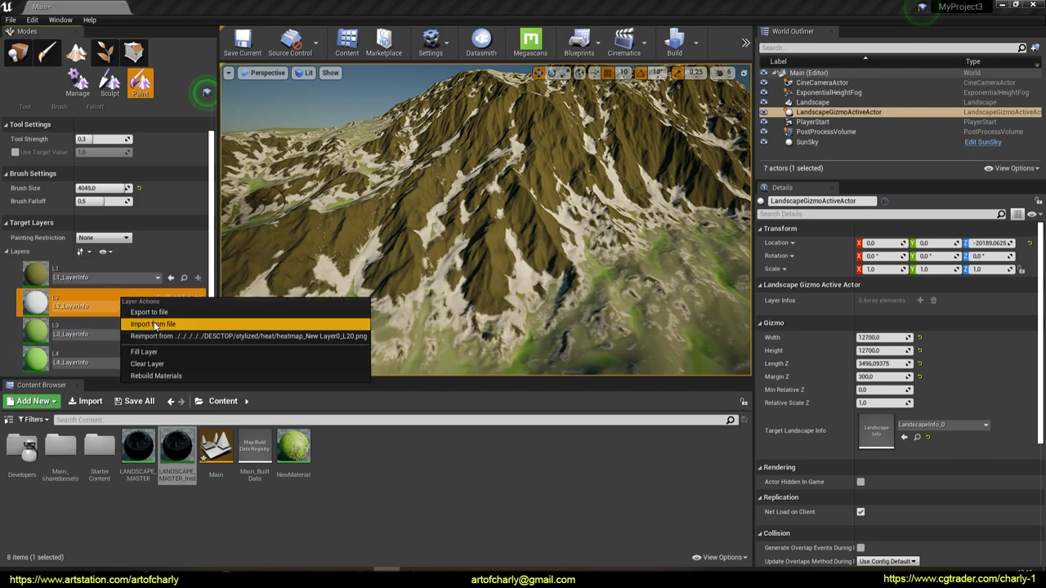
pyautogui.click(156, 325)
pyautogui.doubleClick(132, 102)
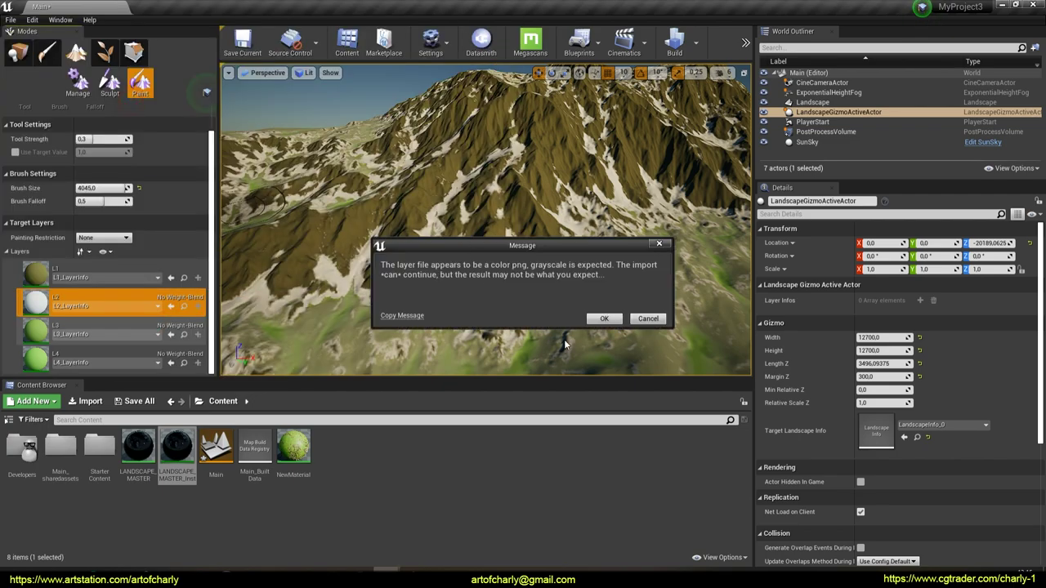
pyautogui.click(604, 319)
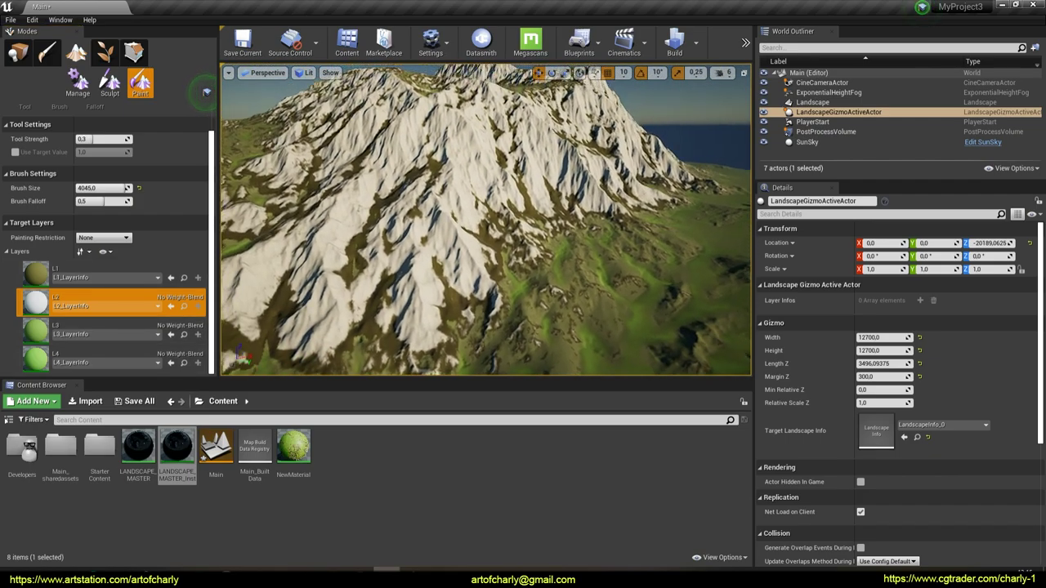
pyautogui.doubleClick(177, 447)
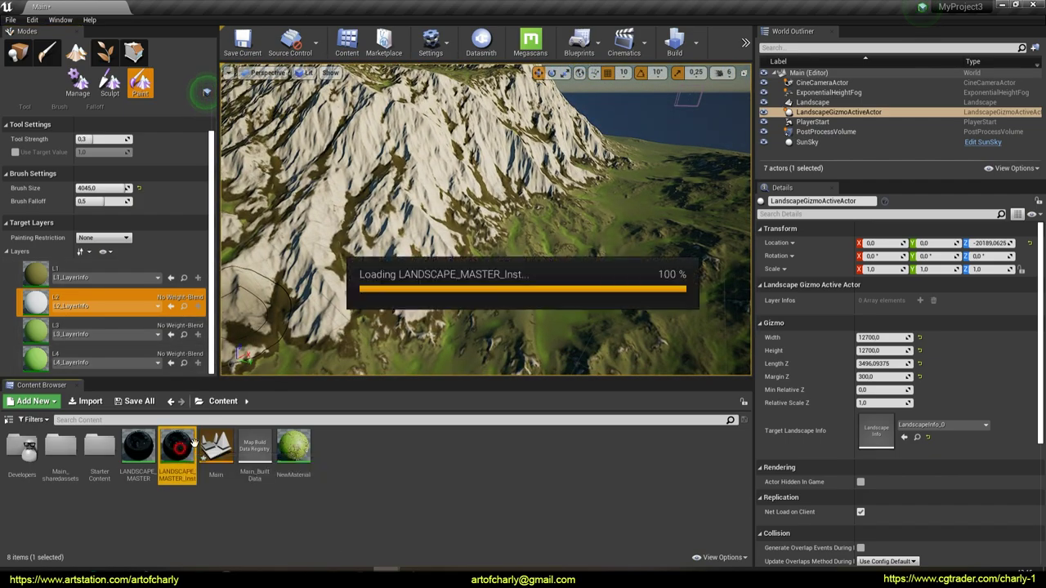
# Lower L2's value to a darker grey in LANDSCAPE_MASTER_Inst, then close the editor.
pyautogui.doubleClick(556, 10)
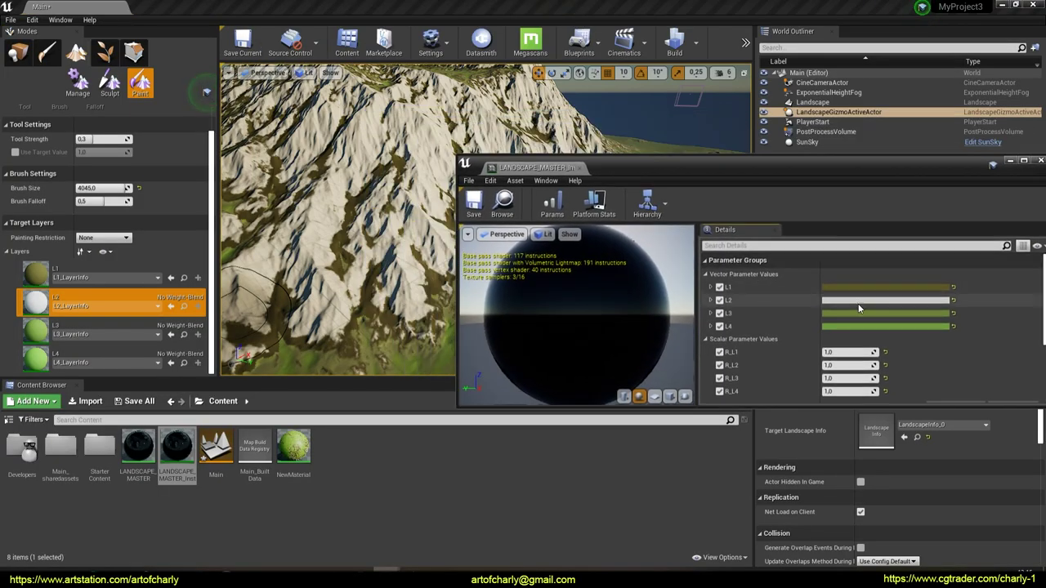
pyautogui.click(898, 299)
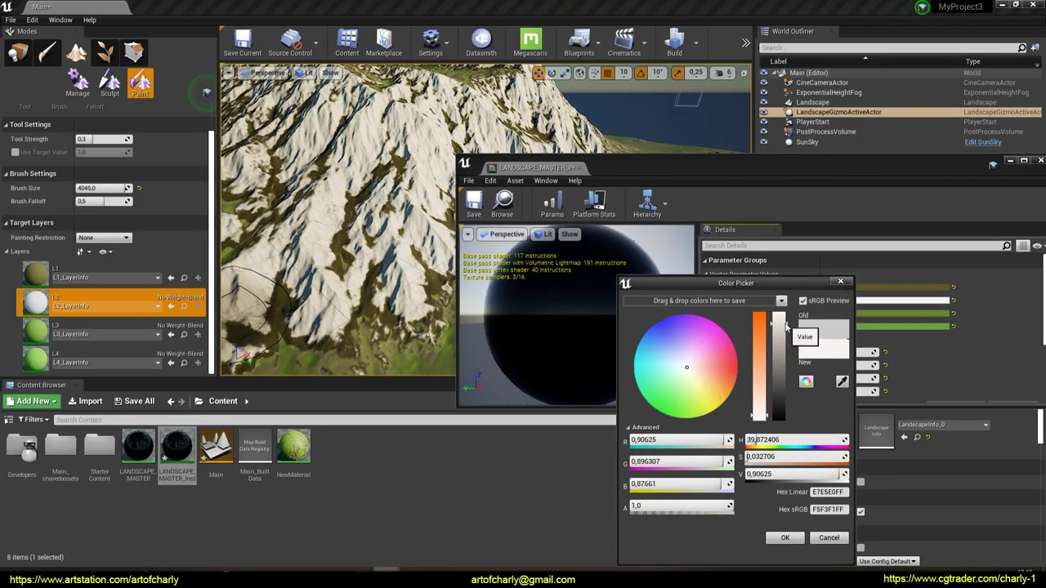
pyautogui.moveTo(785, 353)
pyautogui.mouseDown()
pyautogui.moveTo(790, 388)
pyautogui.moveTo(787, 369)
pyautogui.moveTo(797, 377)
pyautogui.mouseUp()
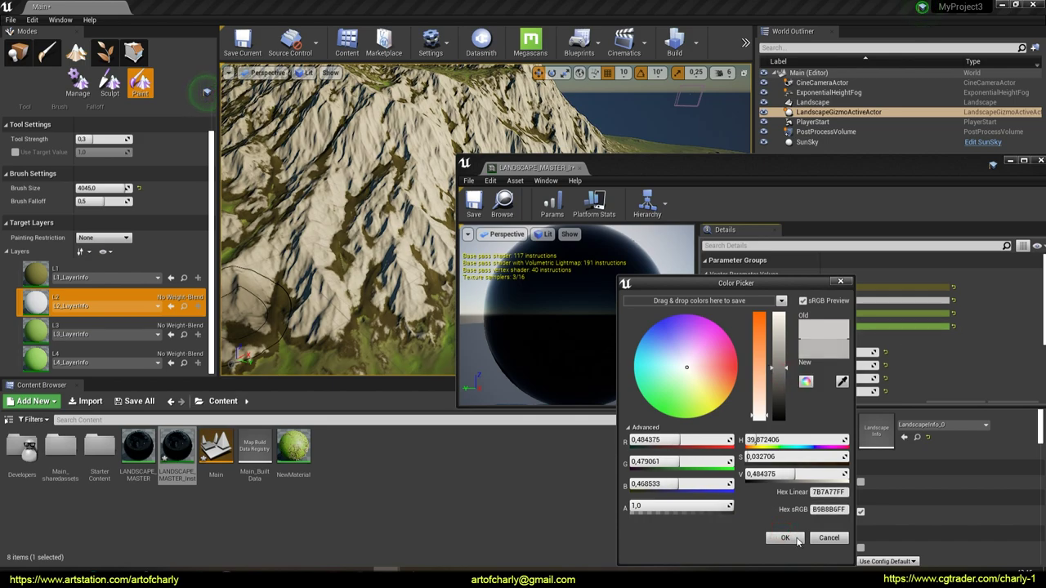
pyautogui.moveTo(783, 376); pyautogui.dragTo(741, 390)
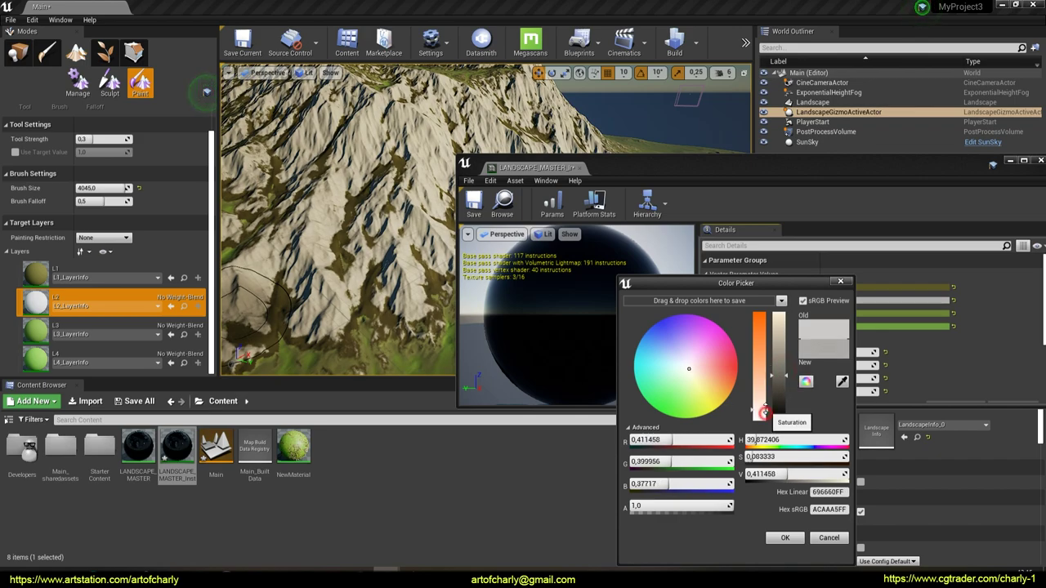
pyautogui.click(784, 537)
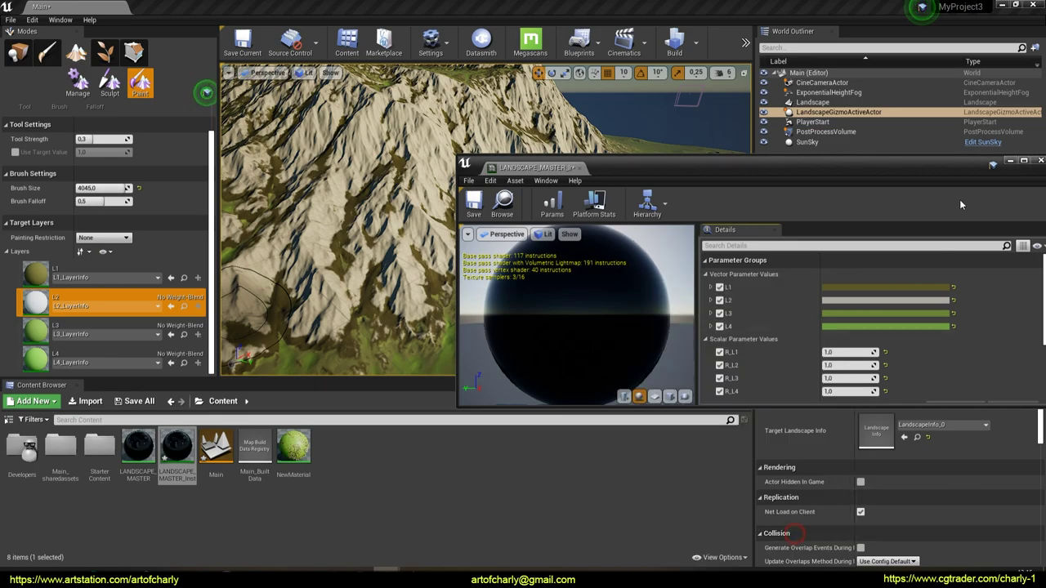
pyautogui.click(1034, 162)
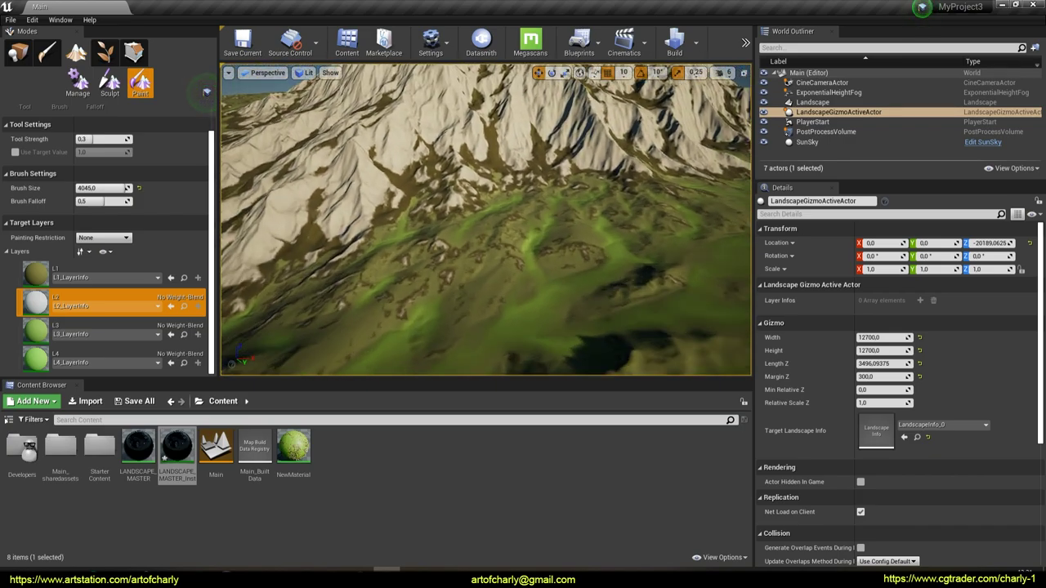
pyautogui.doubleClick(132, 434)
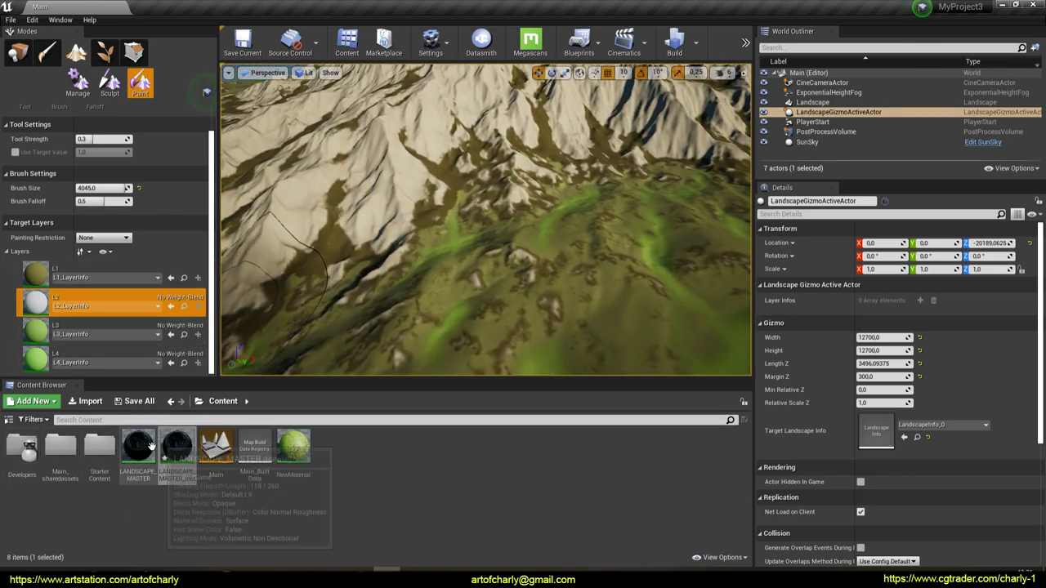
# Replace the R_L1–R_L4 roughness parameters with a single Constant of 1 wired to Roughness.
pyautogui.moveTo(322, 205); pyautogui.dragTo(577, 424)
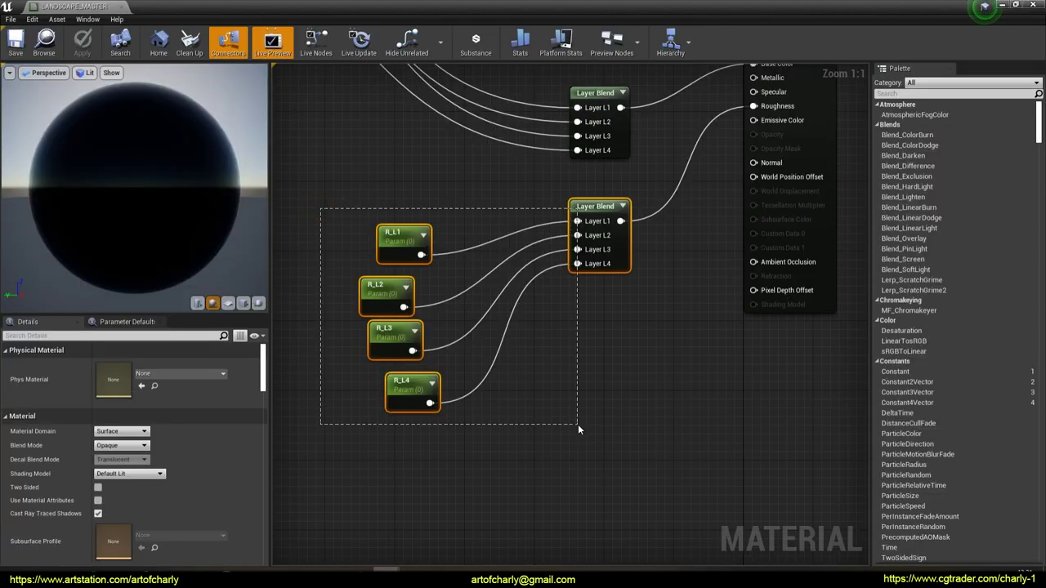
pyautogui.press('Delete')
pyautogui.moveTo(628, 326); pyautogui.dragTo(553, 342, button='right')
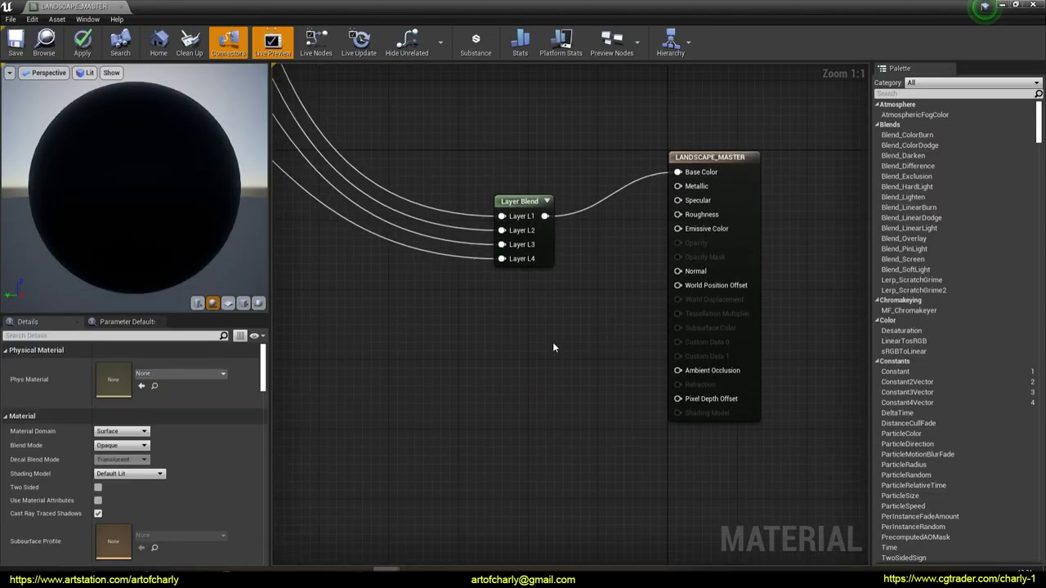
pyautogui.click(549, 333)
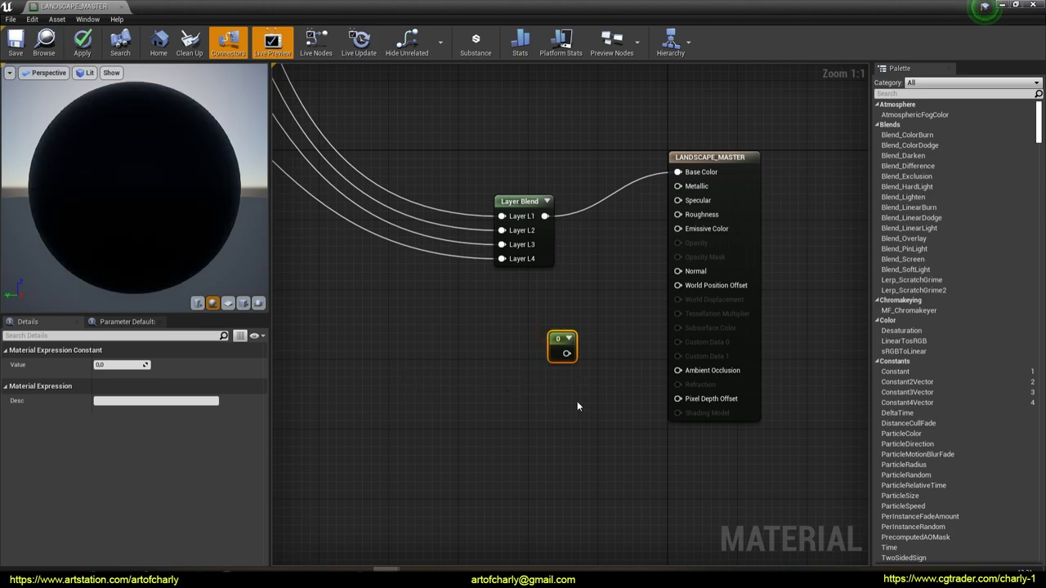
pyautogui.moveTo(567, 352); pyautogui.dragTo(635, 284)
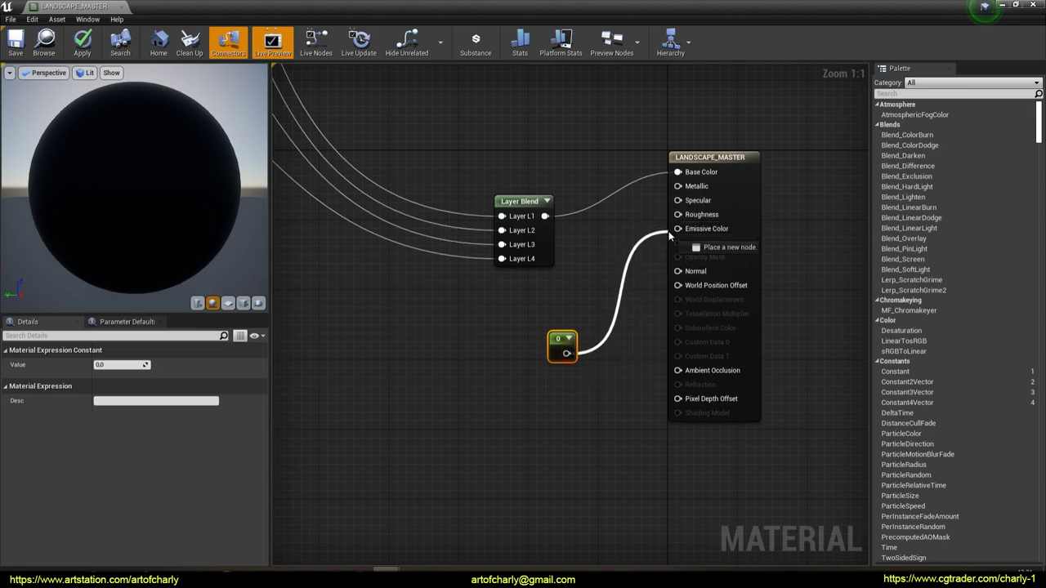
pyautogui.moveTo(675, 218); pyautogui.dragTo(677, 215)
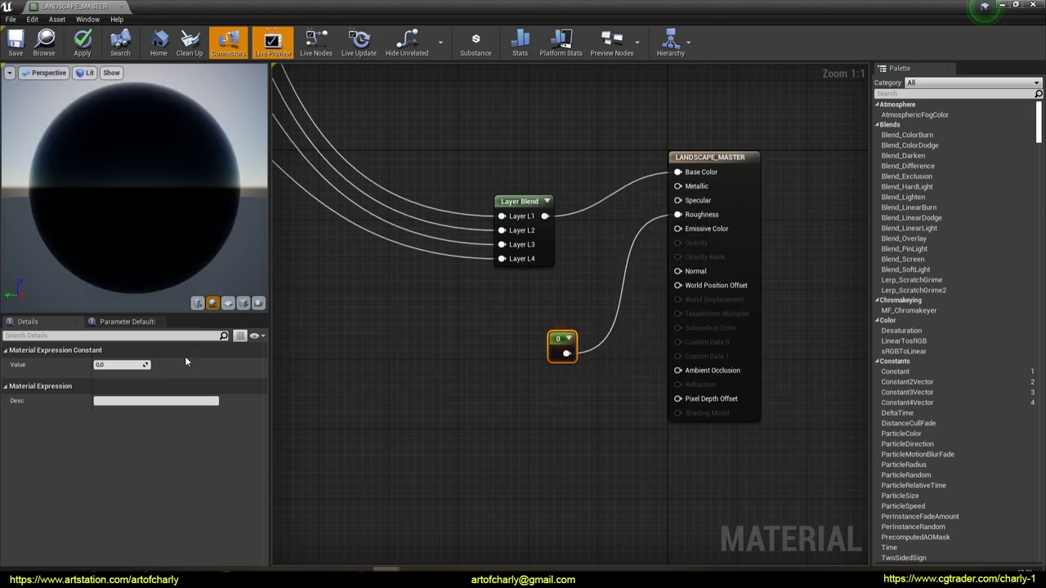
pyautogui.write('1')
pyautogui.press('Return')
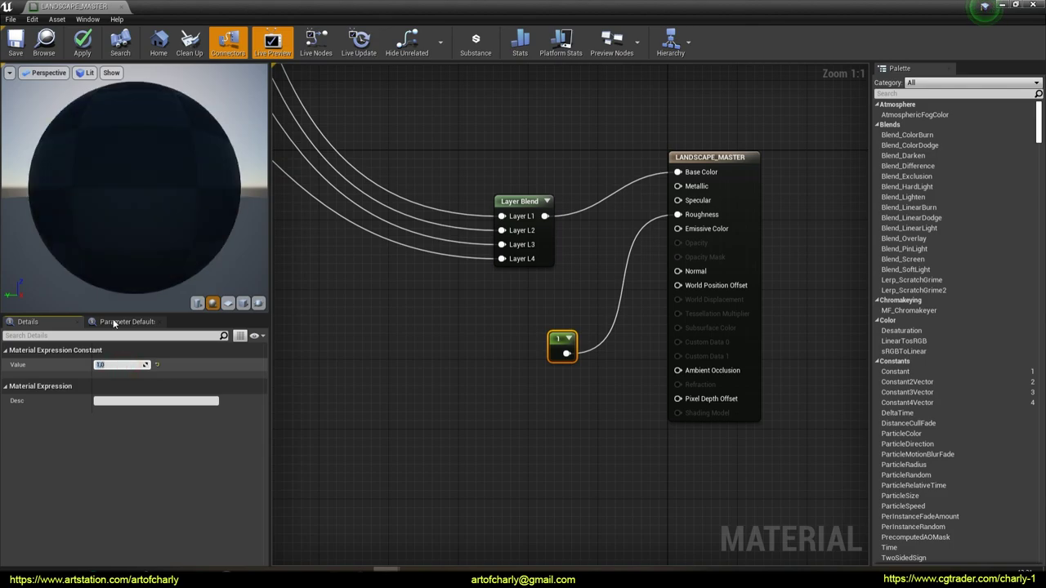
# Save the LANDSCAPE_MASTER material, close its editor, and view the recompiling landscape slopes.
pyautogui.hotkey('ctrl', 's')
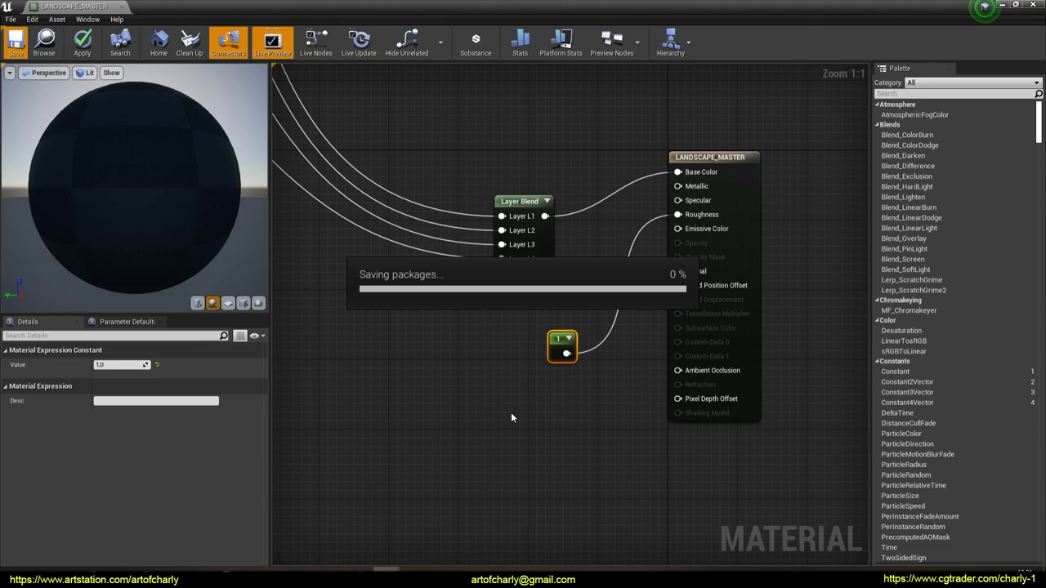
pyautogui.click(1032, 7)
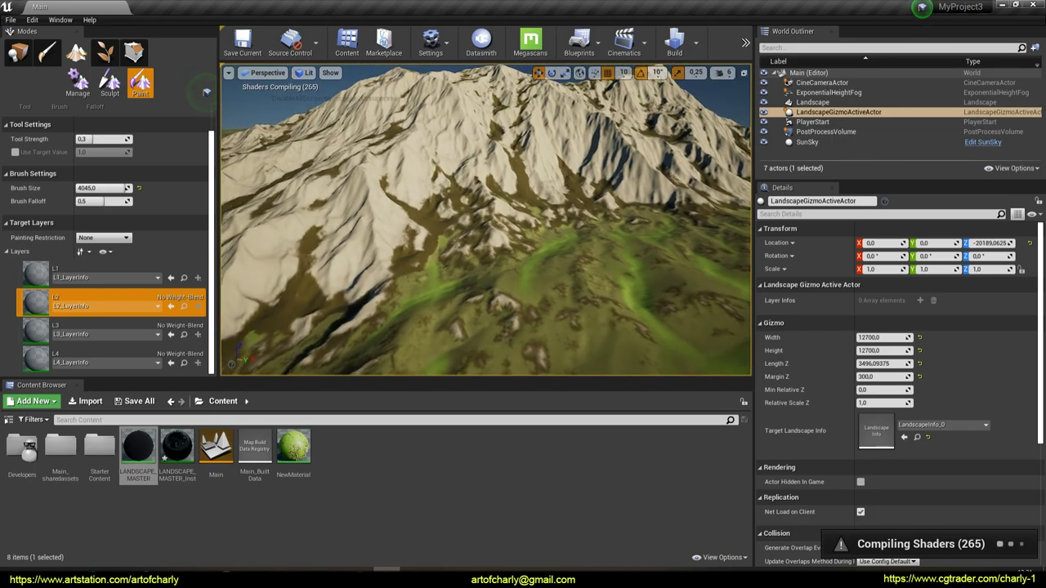
pyautogui.moveTo(542, 275); pyautogui.dragTo(541, 245, button='right')
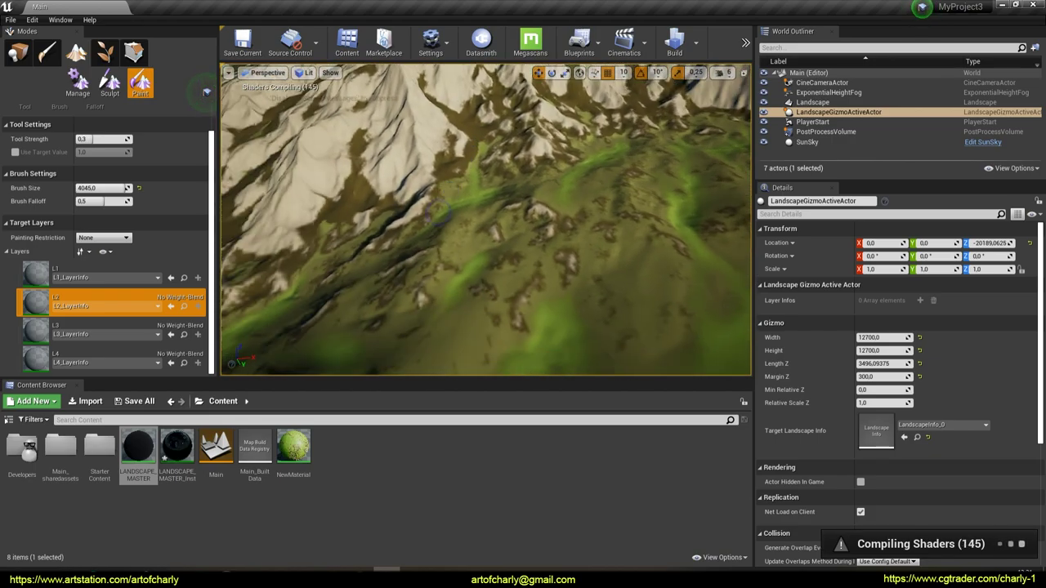